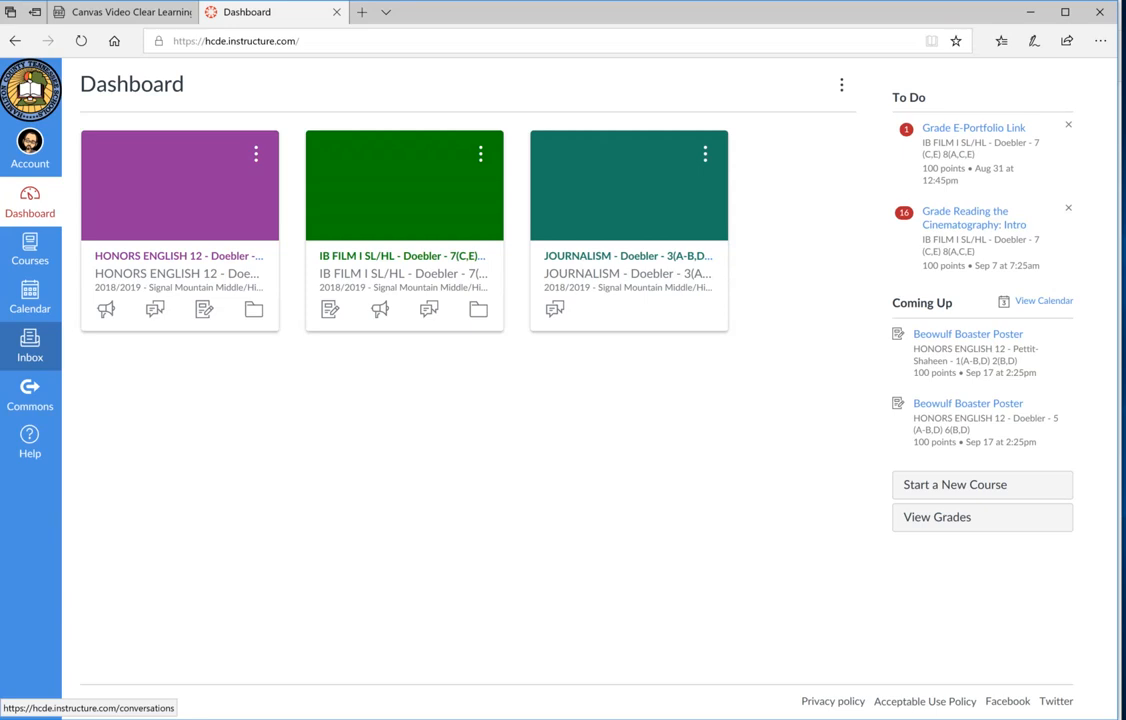
Step: Open the inbox and start a new message addressed to the IB FILM I SL/HL course
click(30, 345)
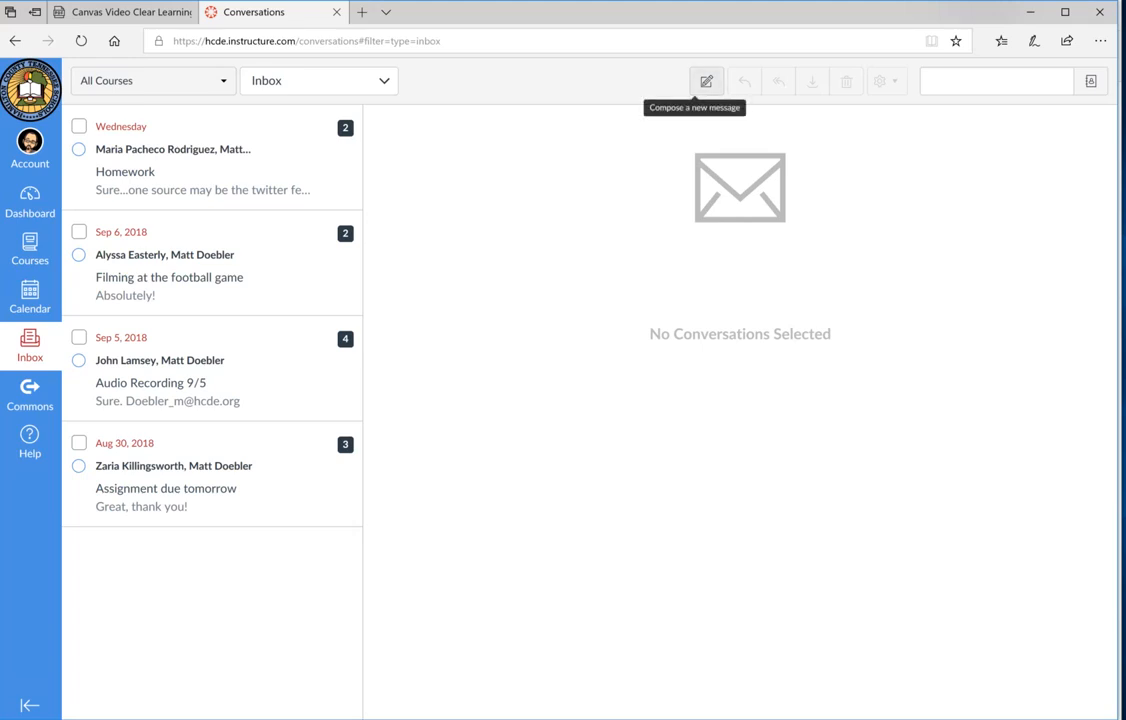
click(706, 81)
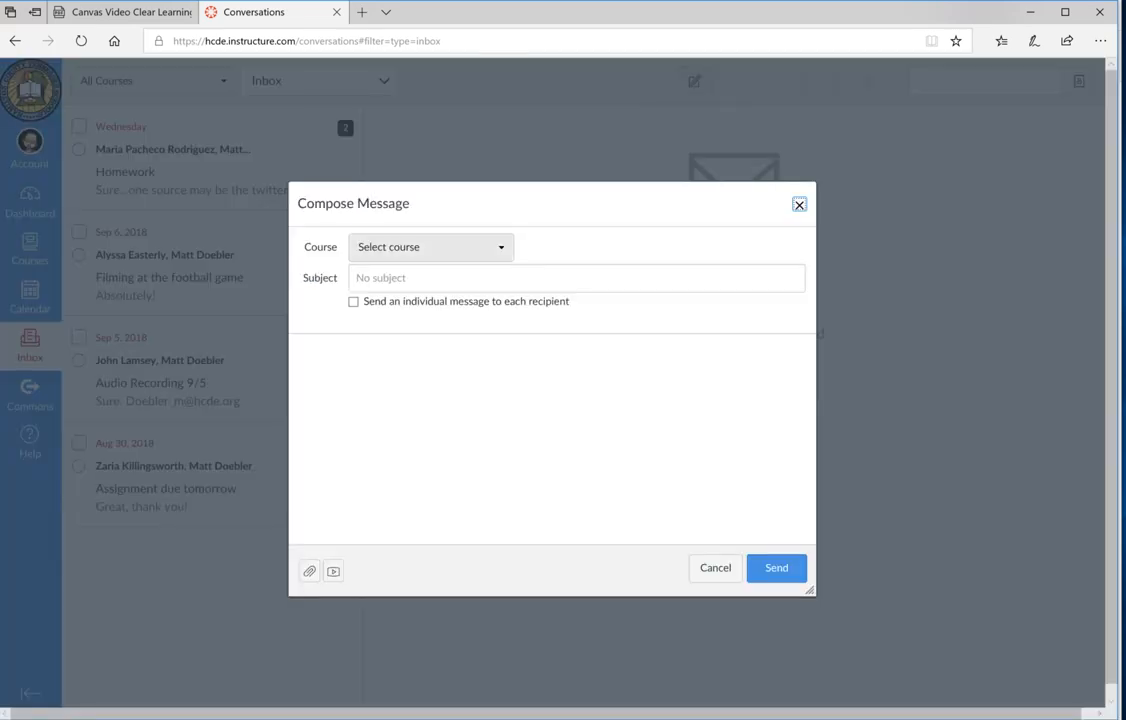
click(431, 247)
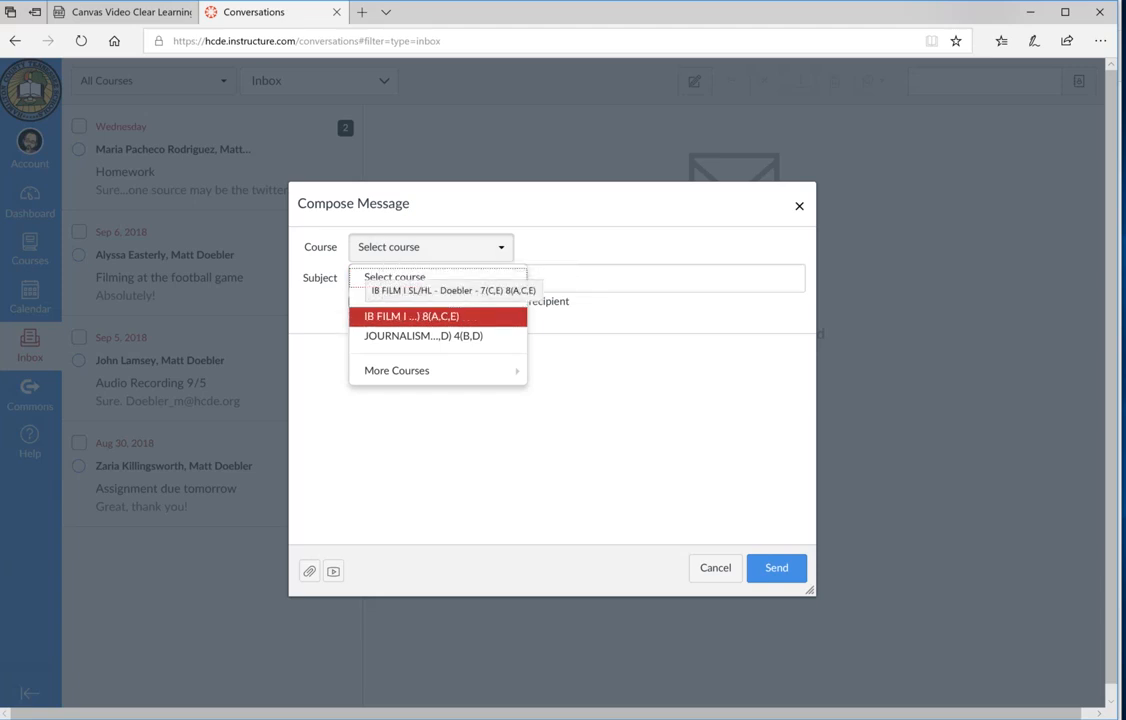
click(445, 317)
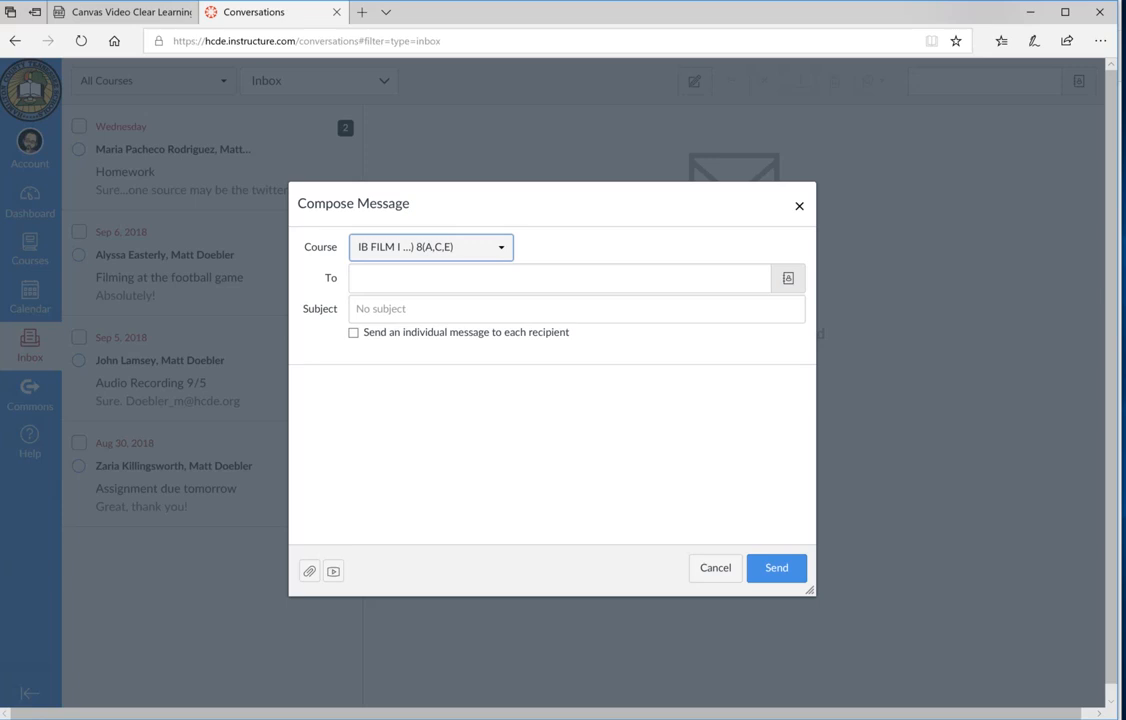
Step: Browse the course's student groups and add one student from Music Video Group 1 as recipient
click(788, 278)
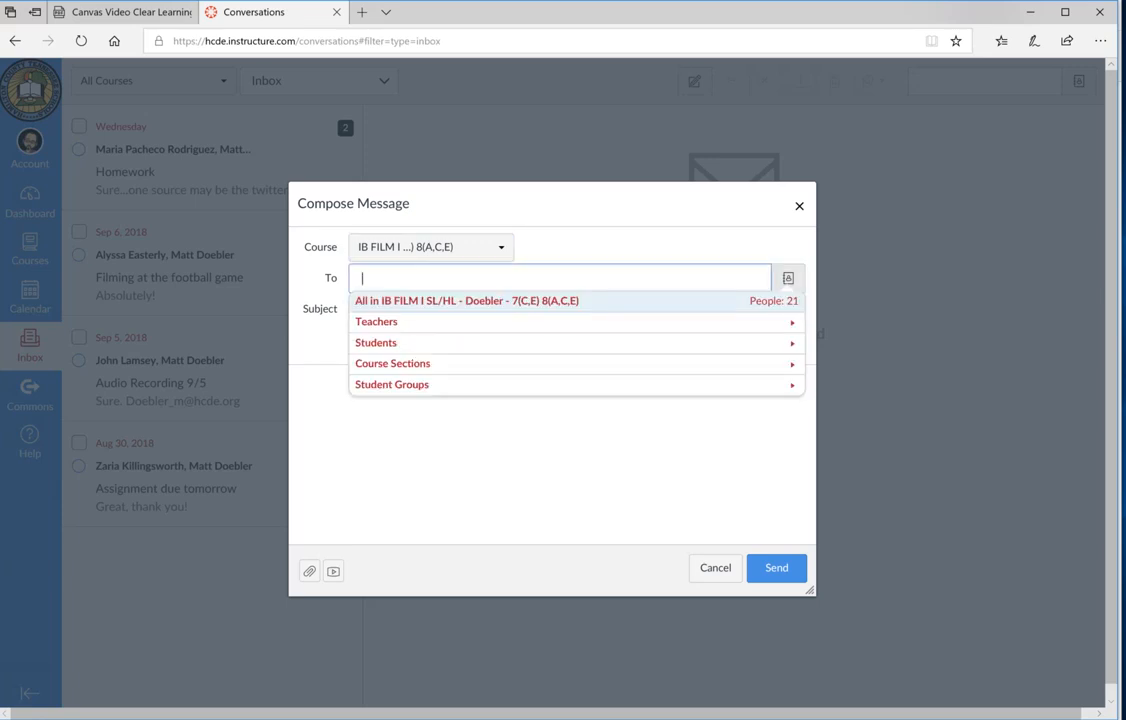
key(Down)
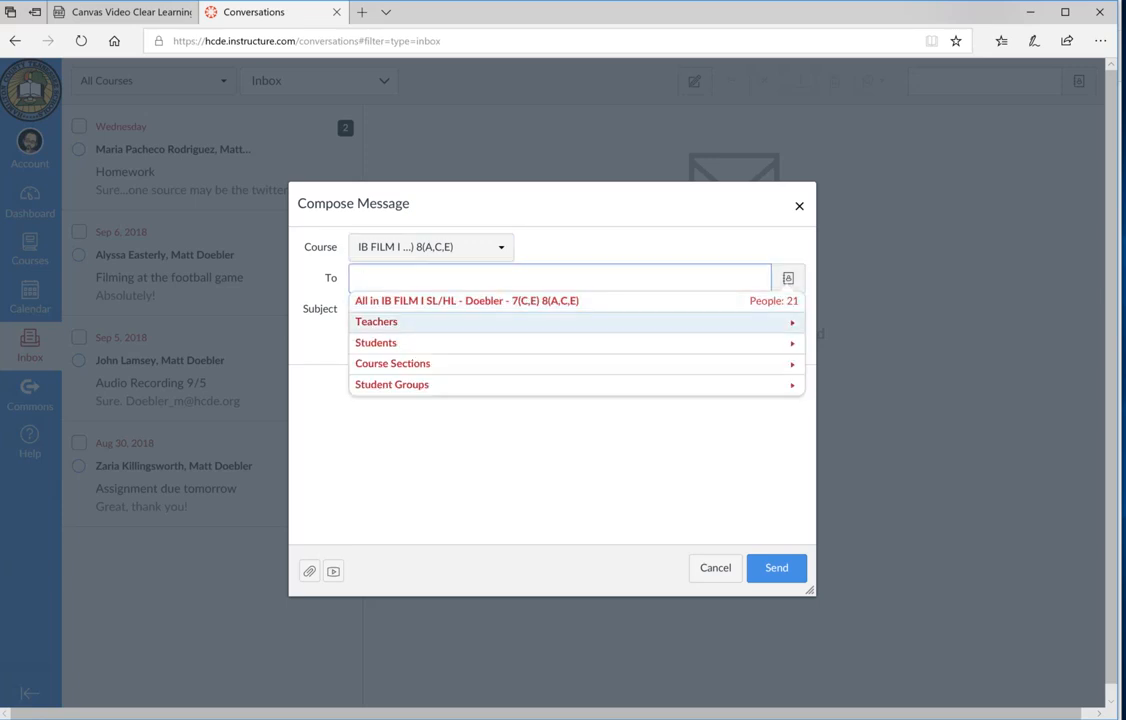
key(Down)
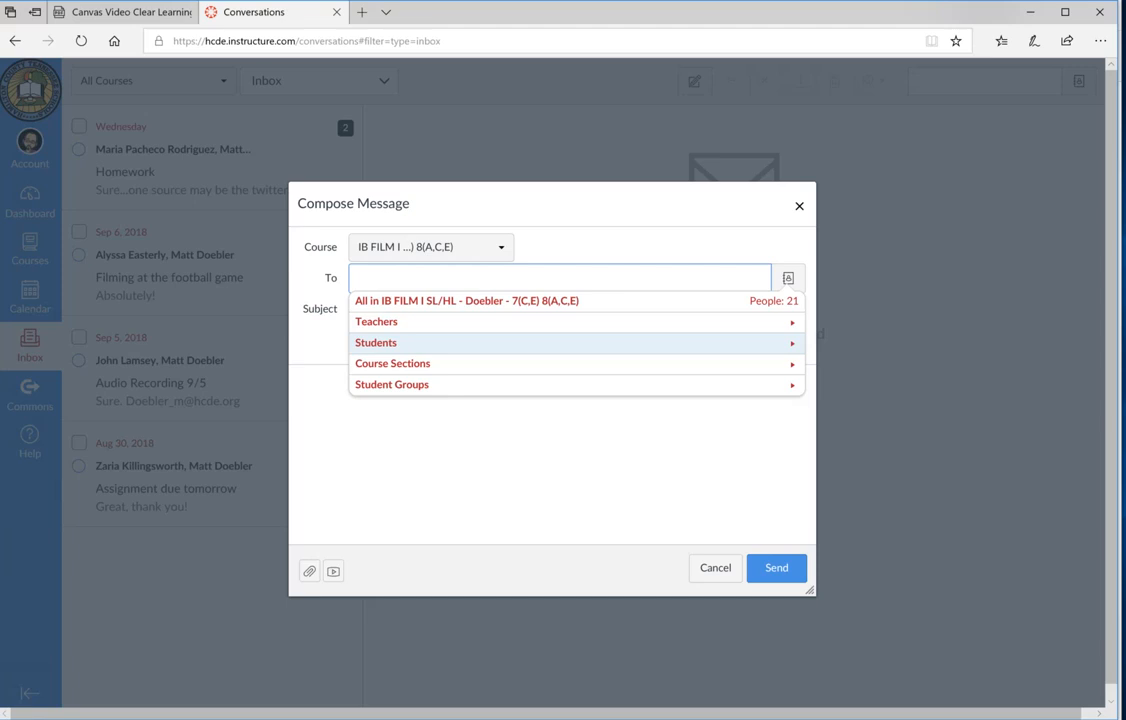
key(Down)
key(Down)
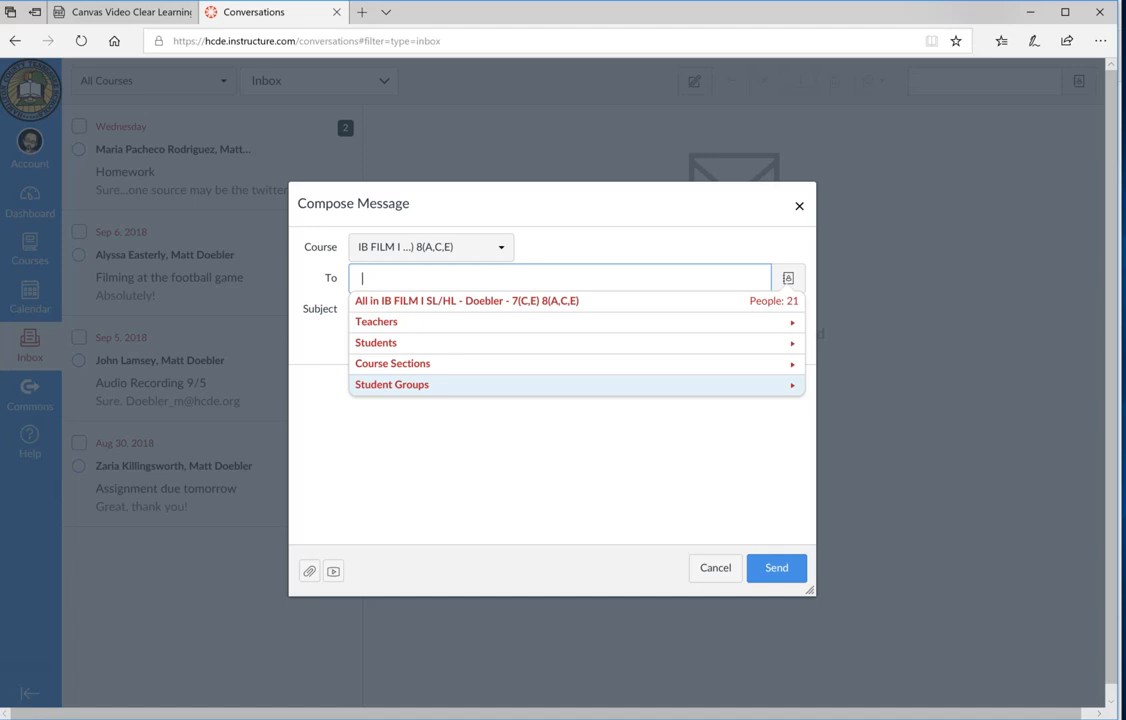
right_click(645, 382)
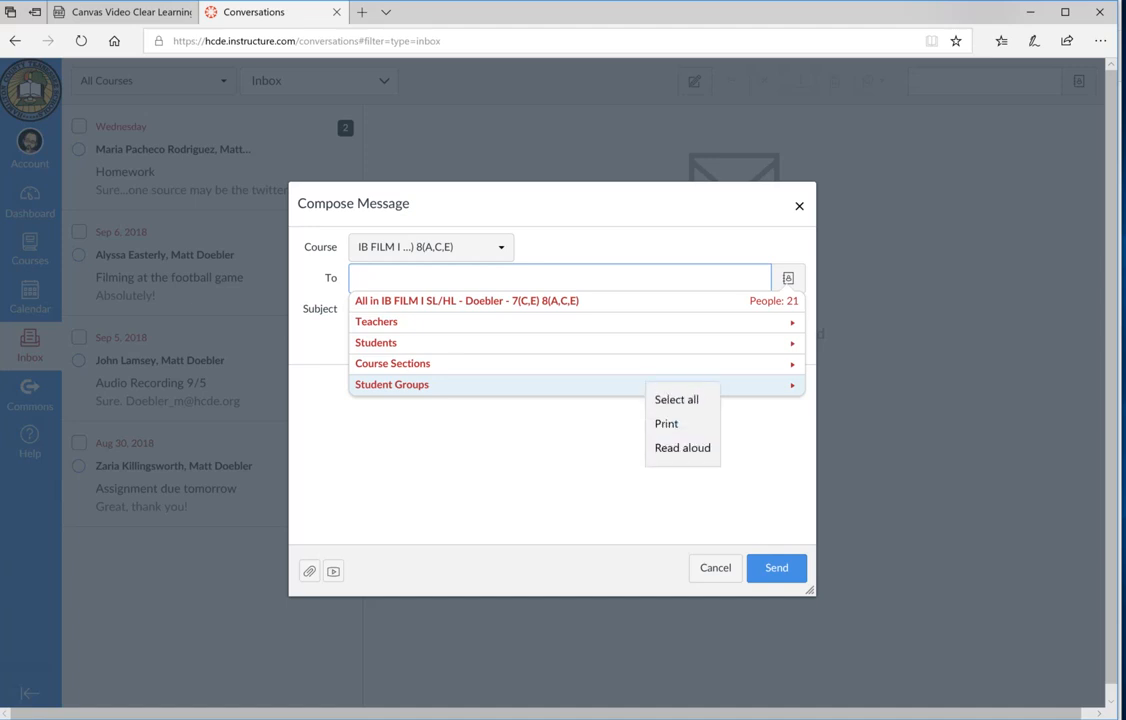
key(Escape)
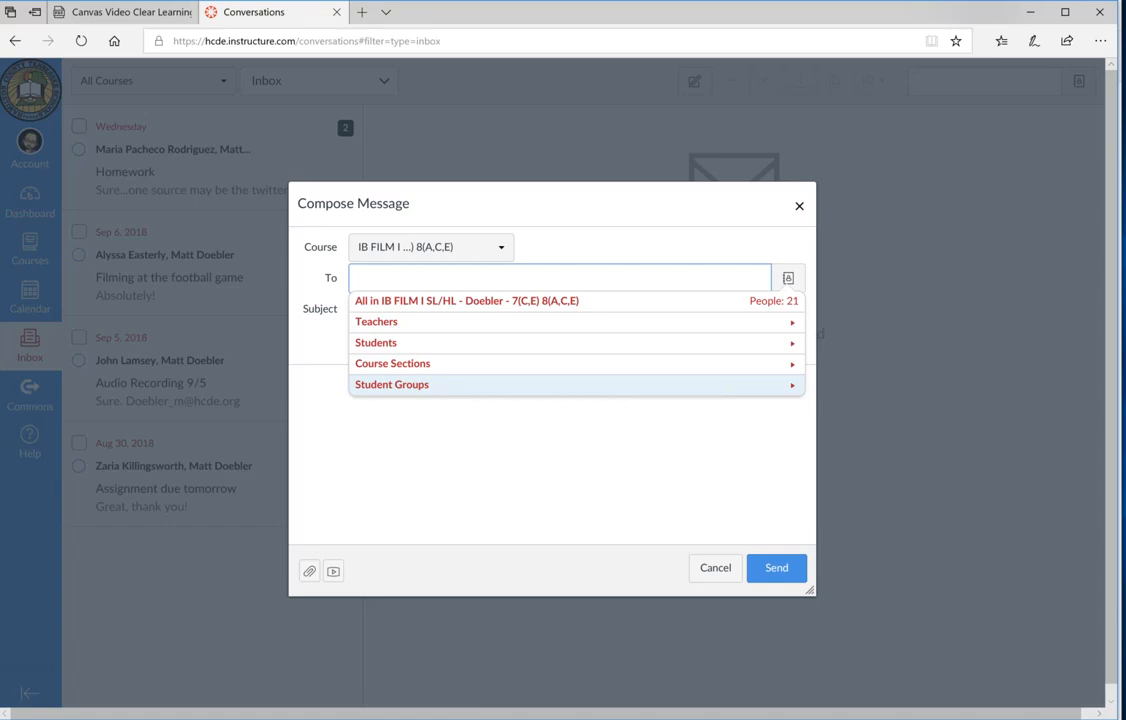
click(645, 384)
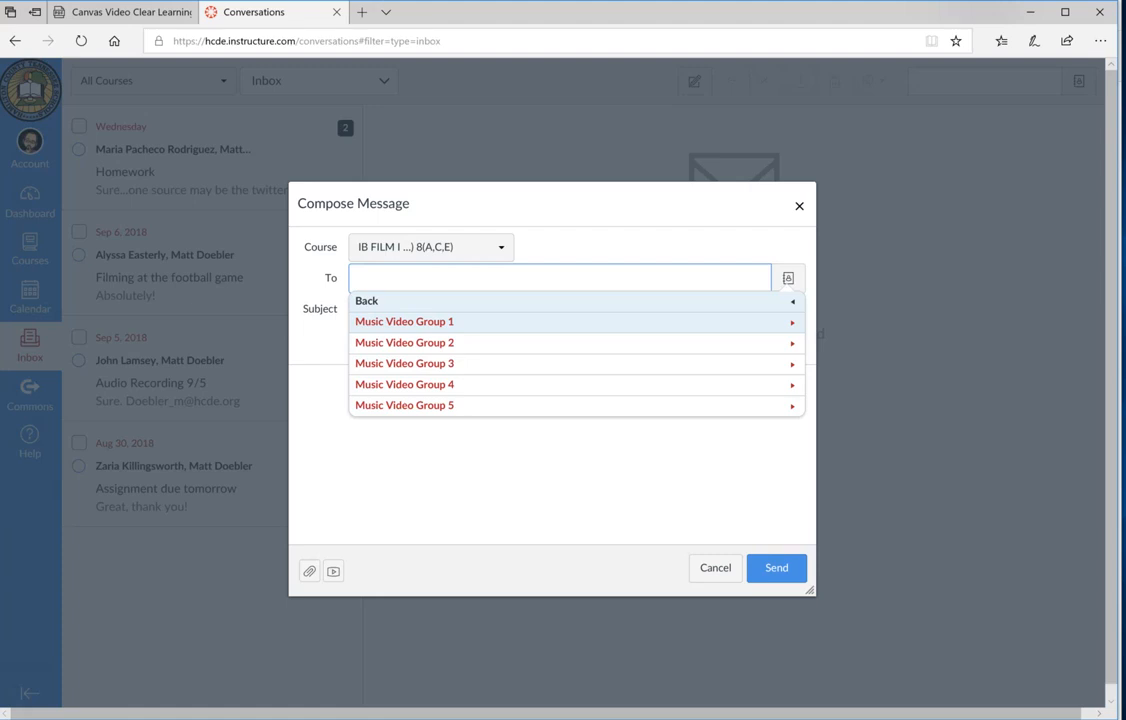
click(600, 322)
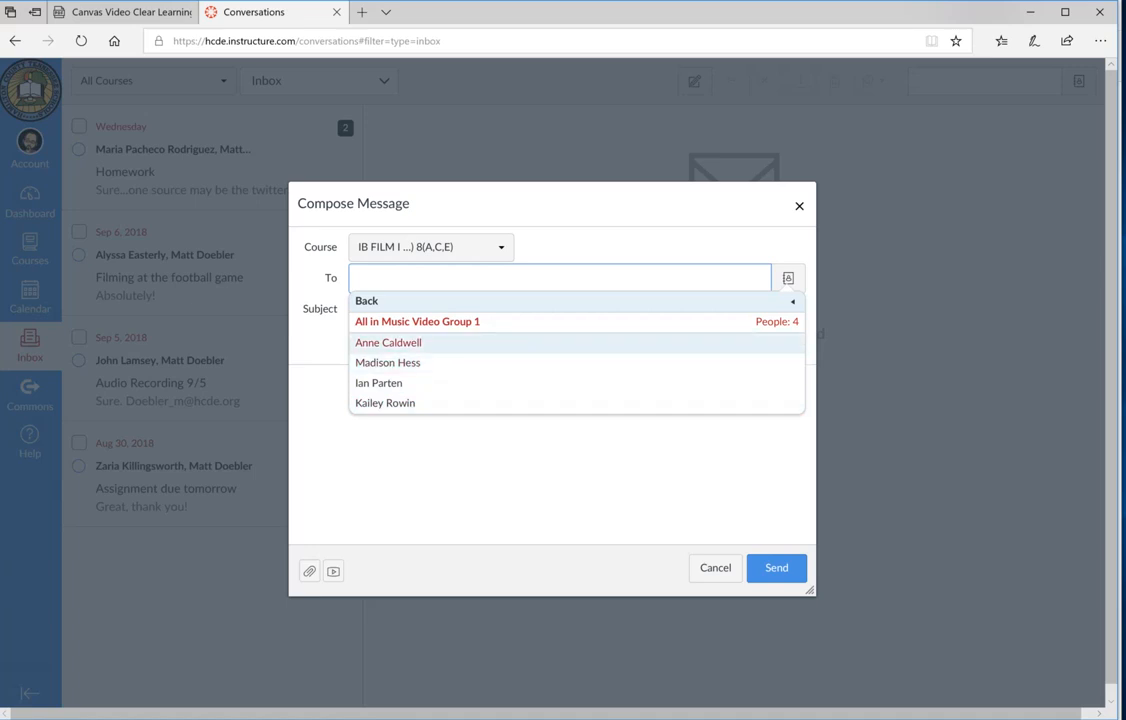
key(Return)
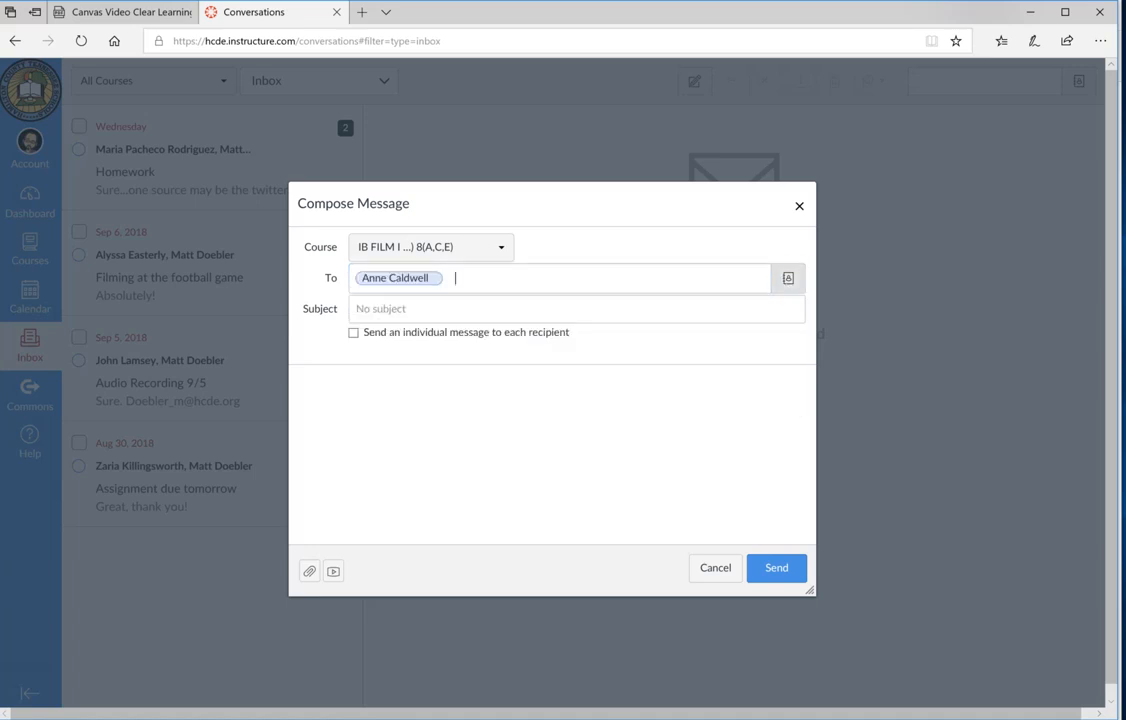
Step: Add everyone in Music Video Group 1 as recipients and remove the individually added student
click(788, 278)
key(Down)
key(Down)
key(Down)
key(Down)
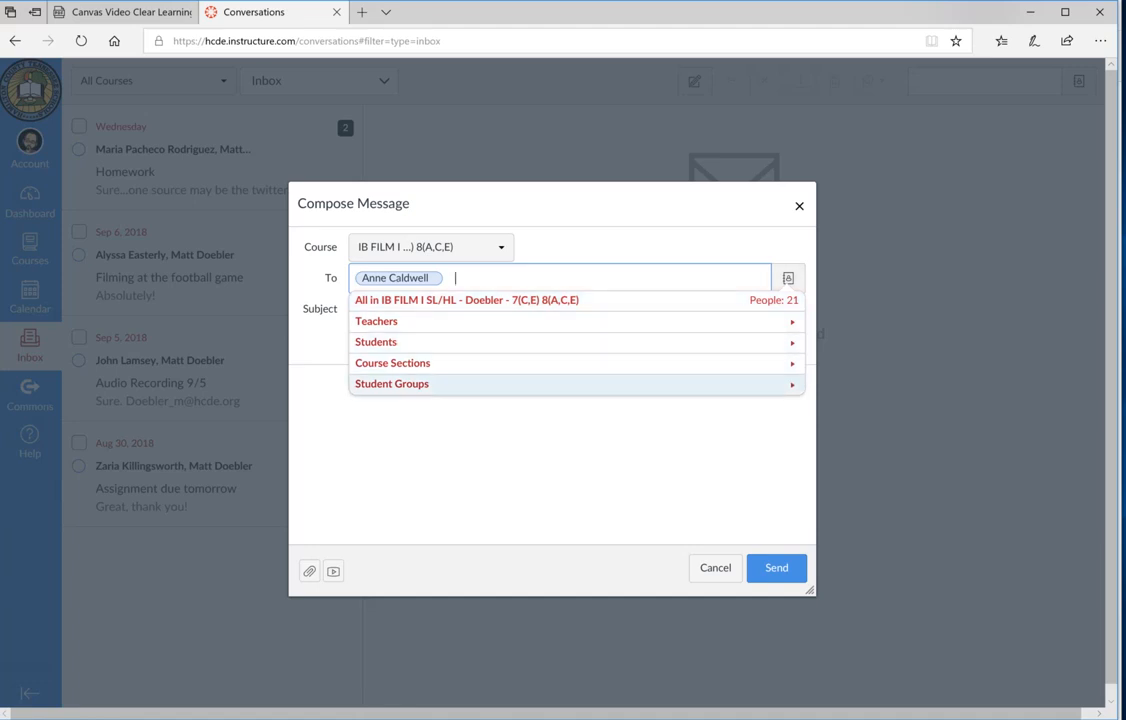
key(Return)
key(Down)
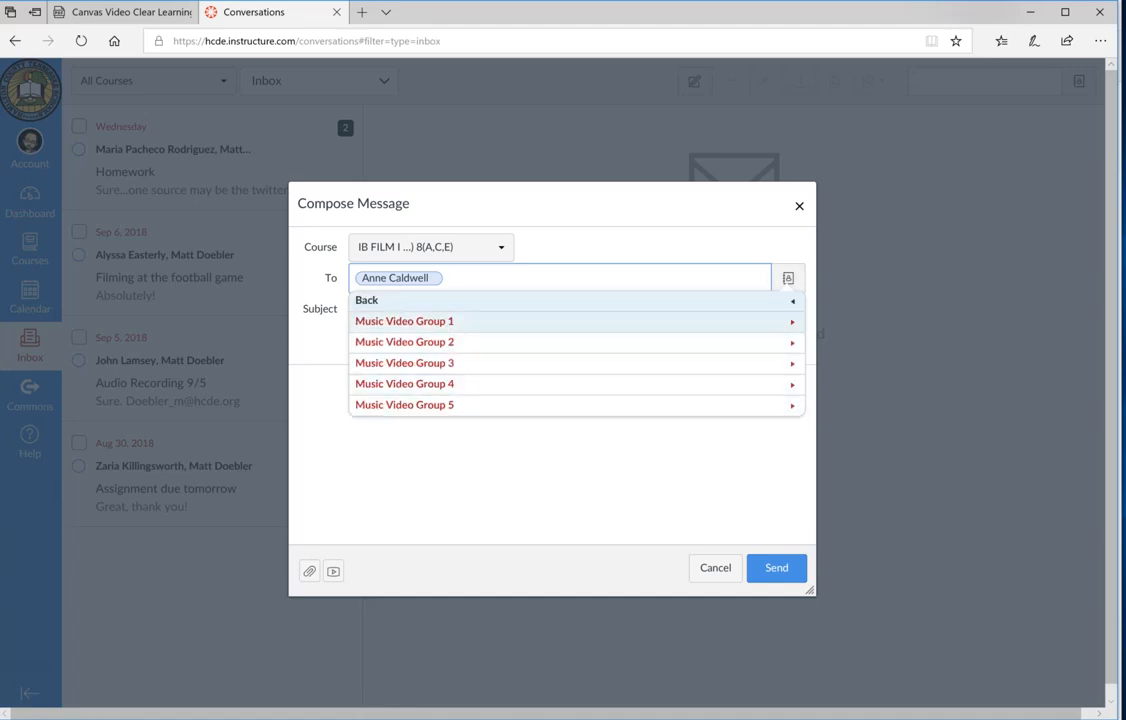
key(Return)
key(Down)
key(Return)
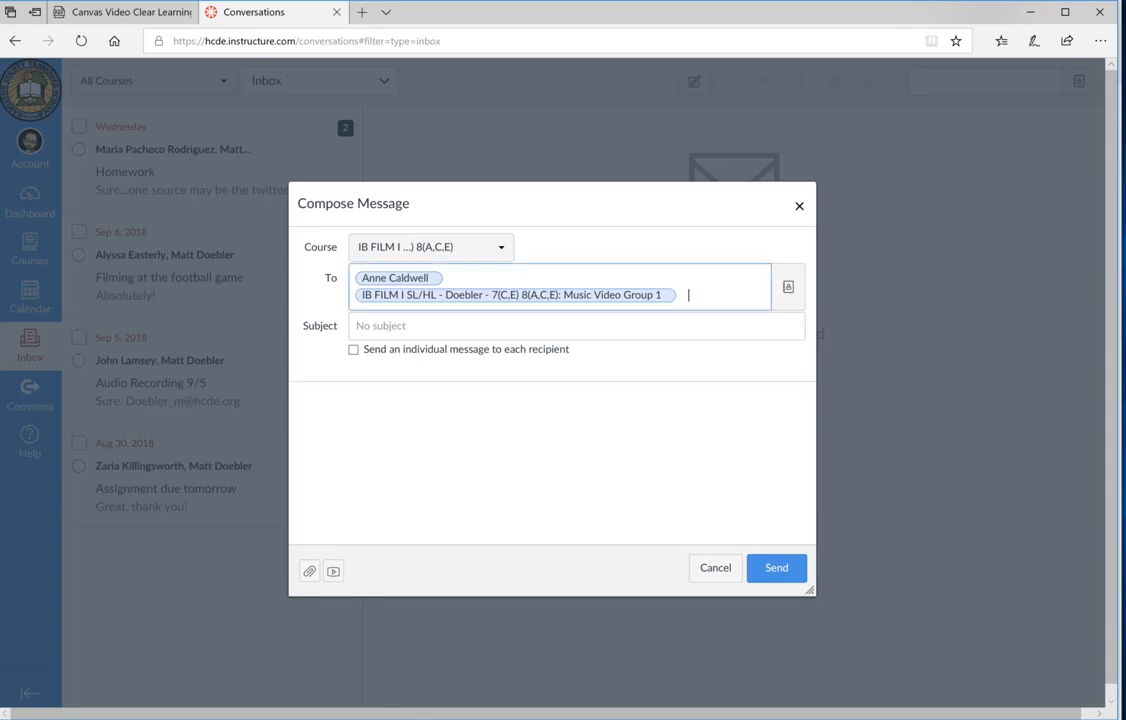
click(436, 278)
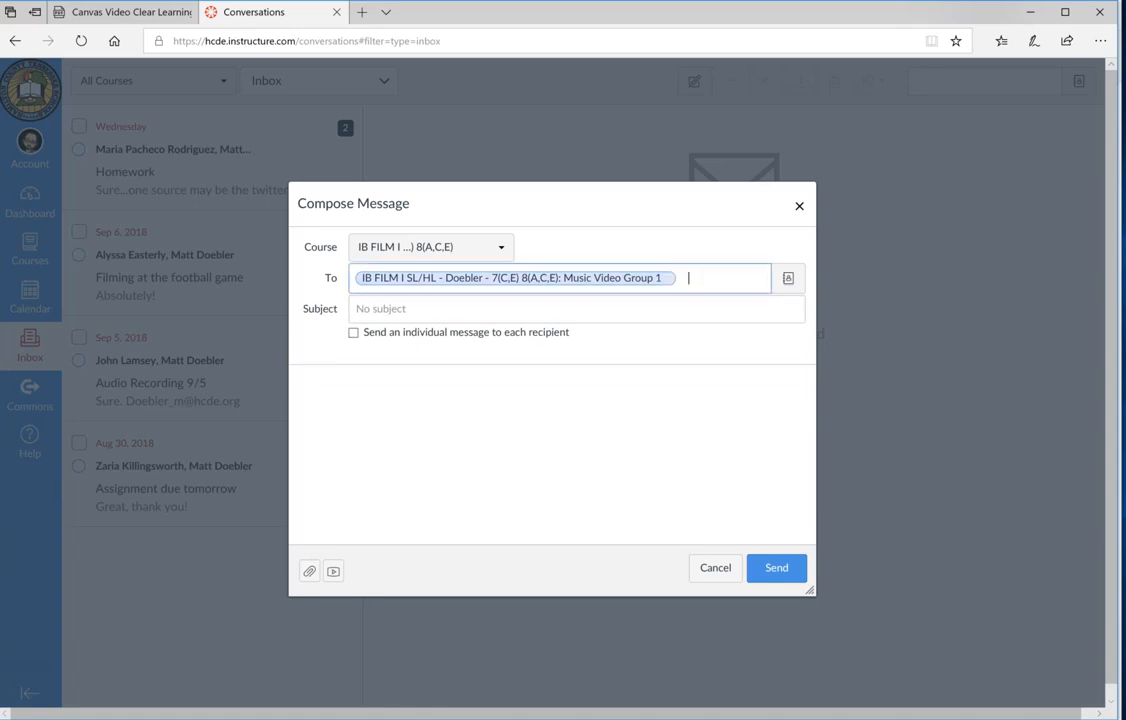
Step: Draft the message with subject "test", individual delivery to each recipient and body "hello", and discard it unsent
click(420, 309)
text(test)
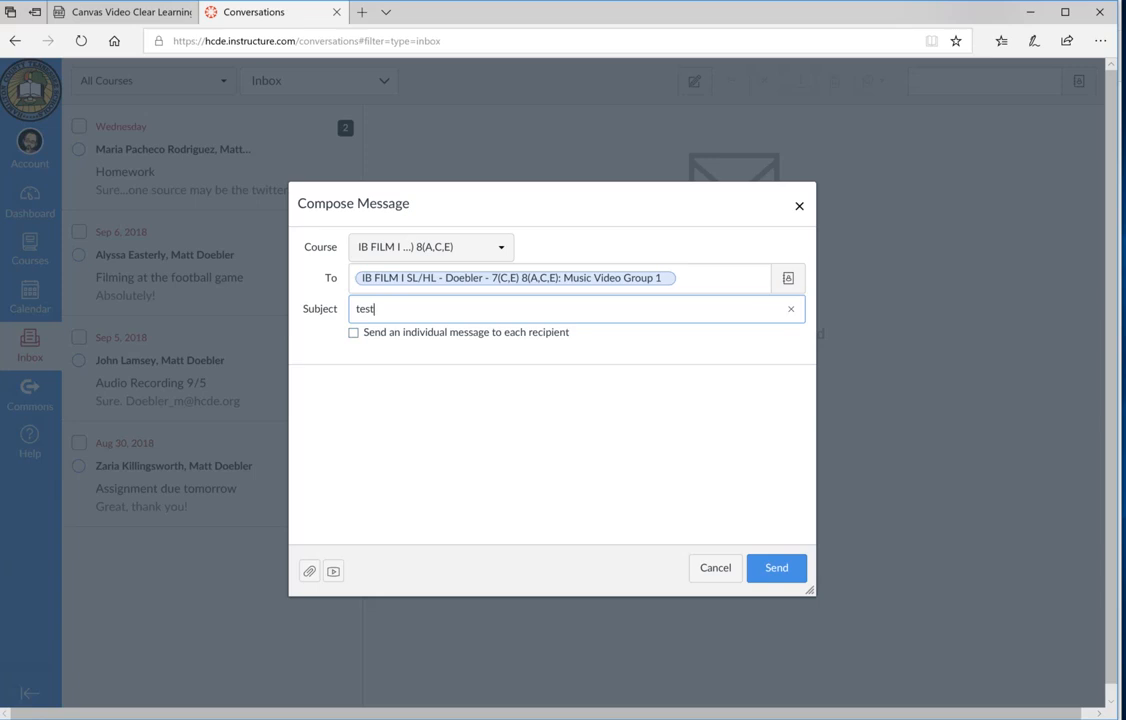
click(353, 333)
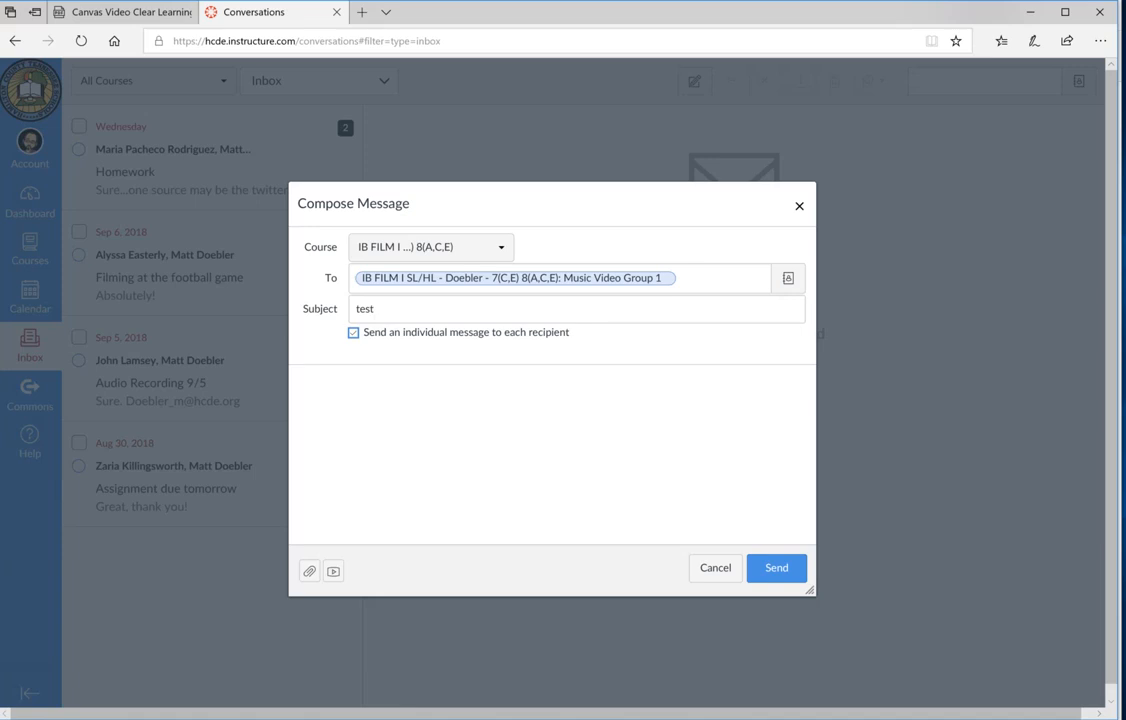
click(295, 377)
text(hello)
click(799, 204)
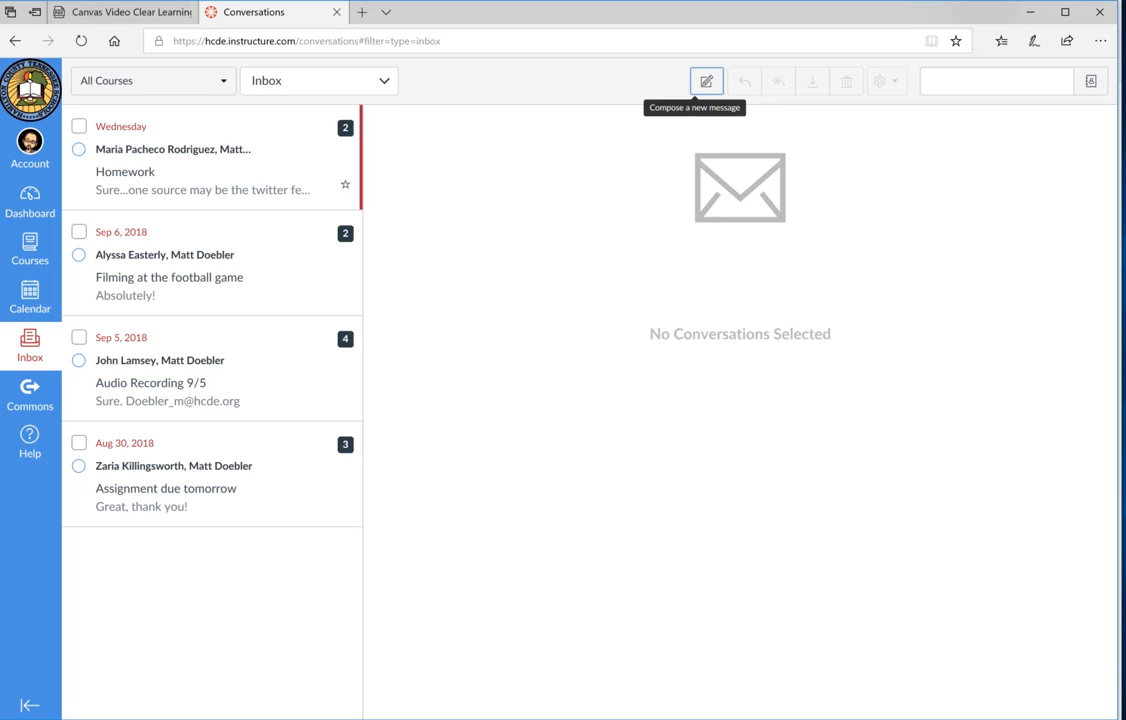
Step: Return to the dashboard and open the JOURNALISM course
click(30, 200)
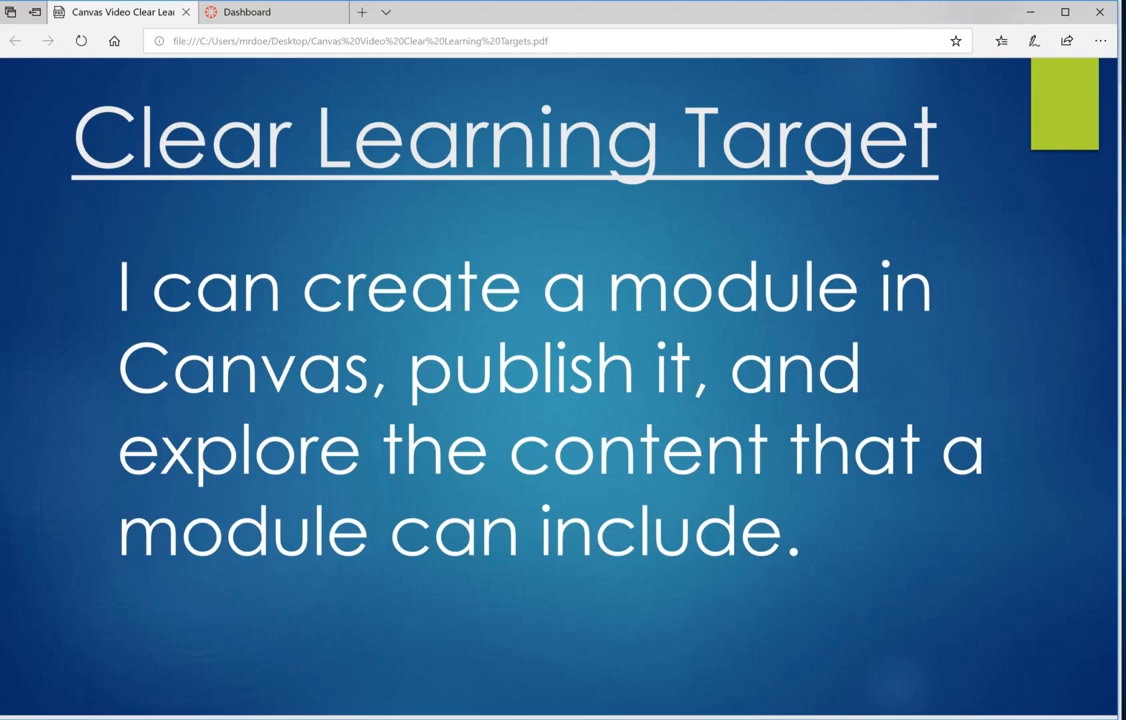
click(250, 12)
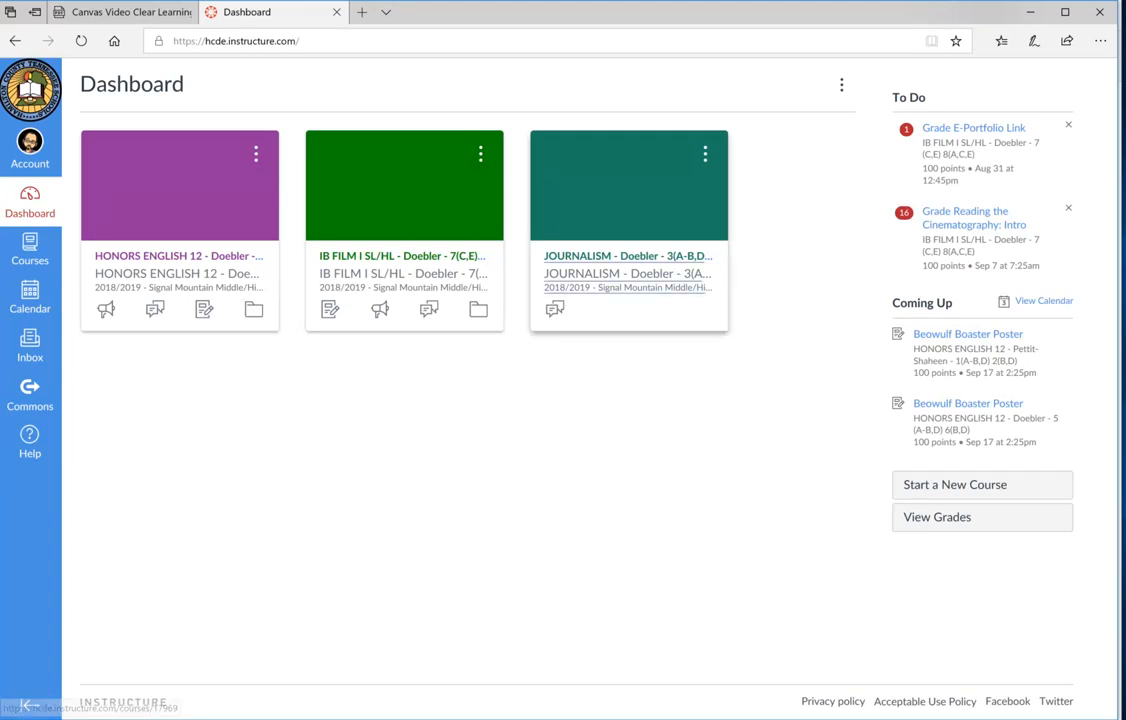
click(628, 272)
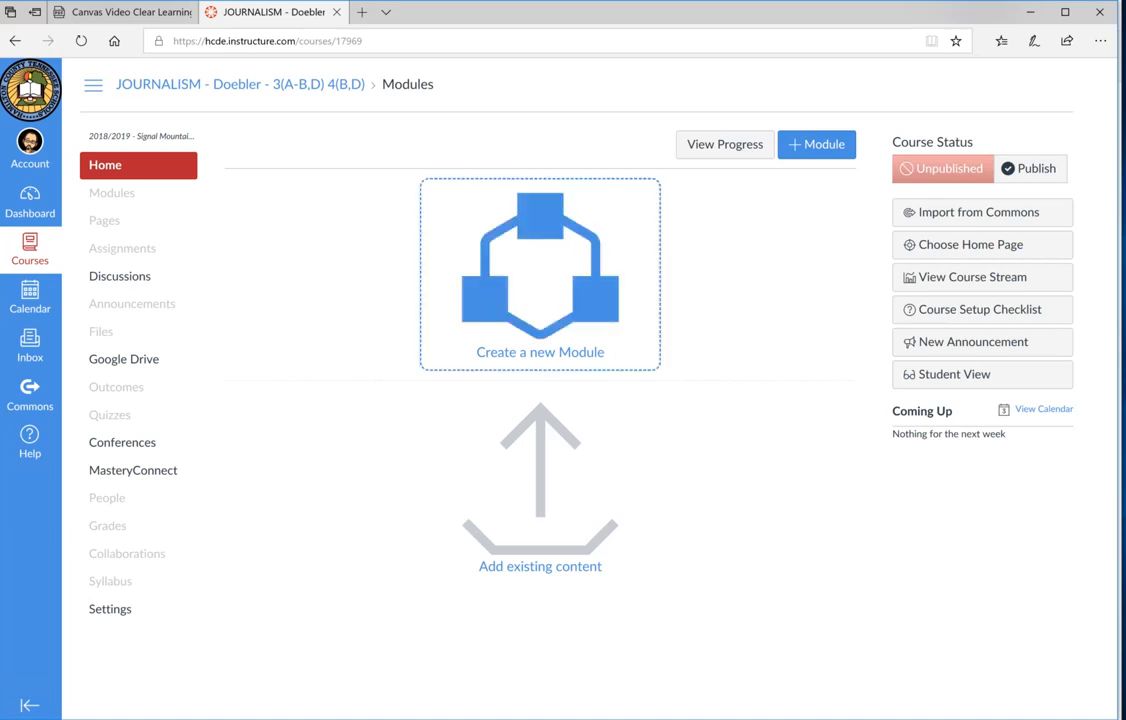
Step: Start a new module in the course and name it "How to Use Canvas"
click(540, 300)
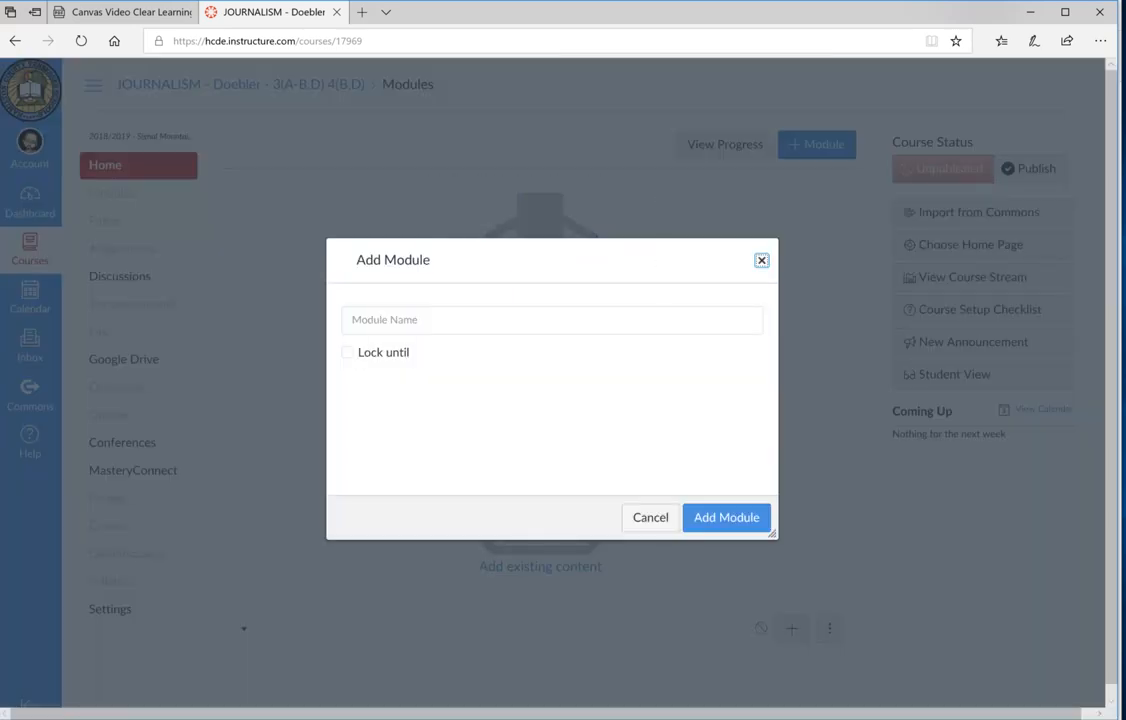
key(Tab)
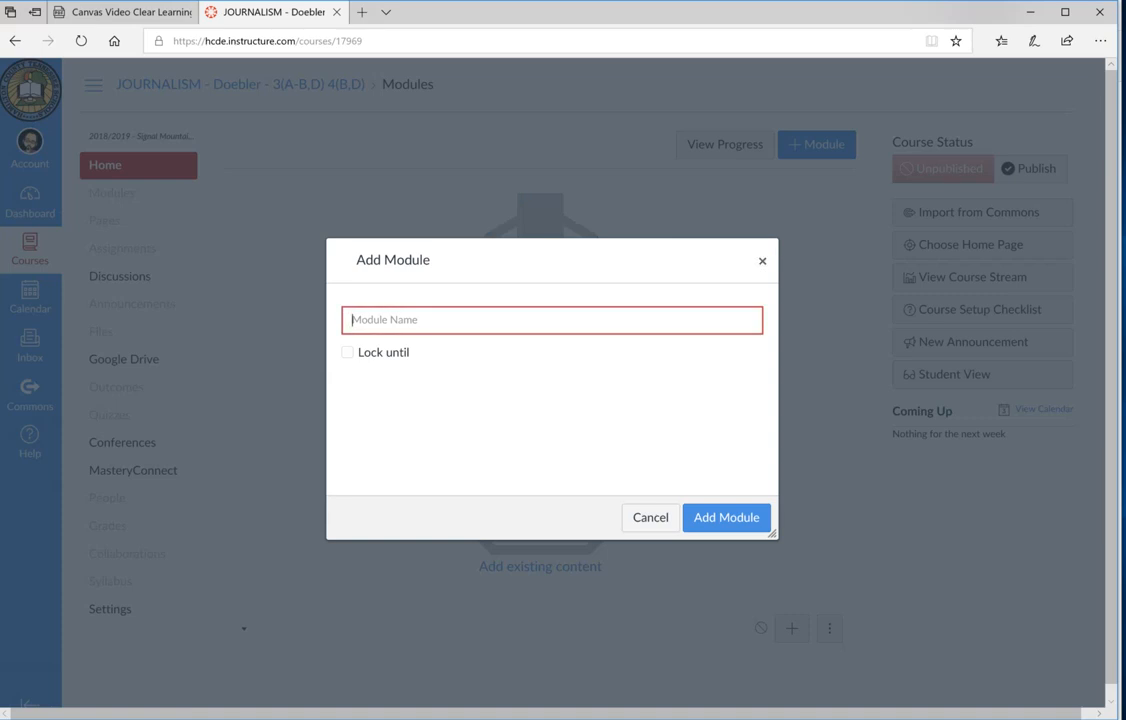
text(How to Use Canvas)
Step: Try locking the new module until a chosen date, and switch the lock off again
click(348, 352)
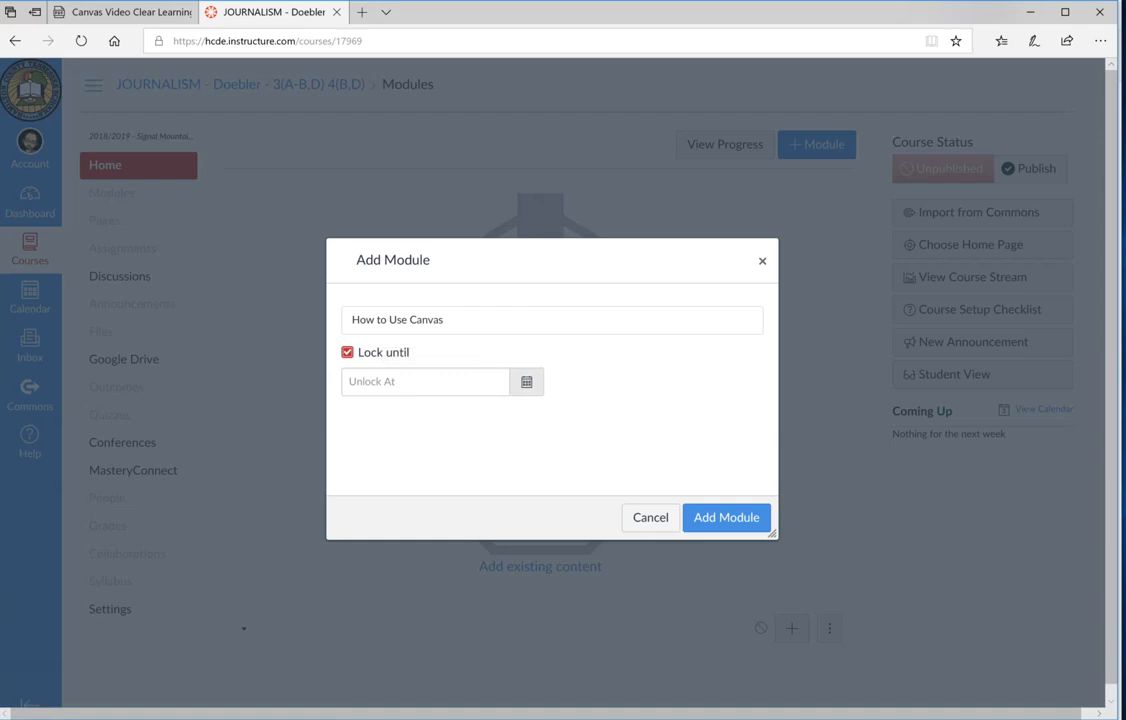
click(527, 382)
click(610, 415)
click(347, 352)
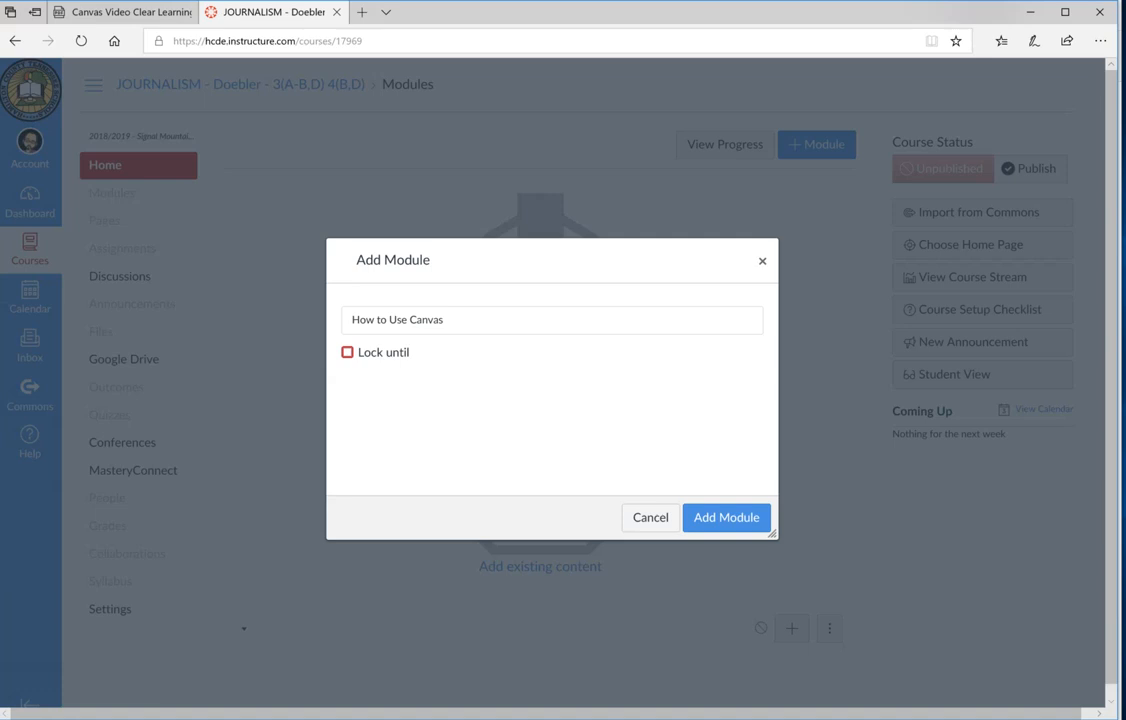
Step: Add the module to the course and check the course in Student View before leaving that view
click(726, 518)
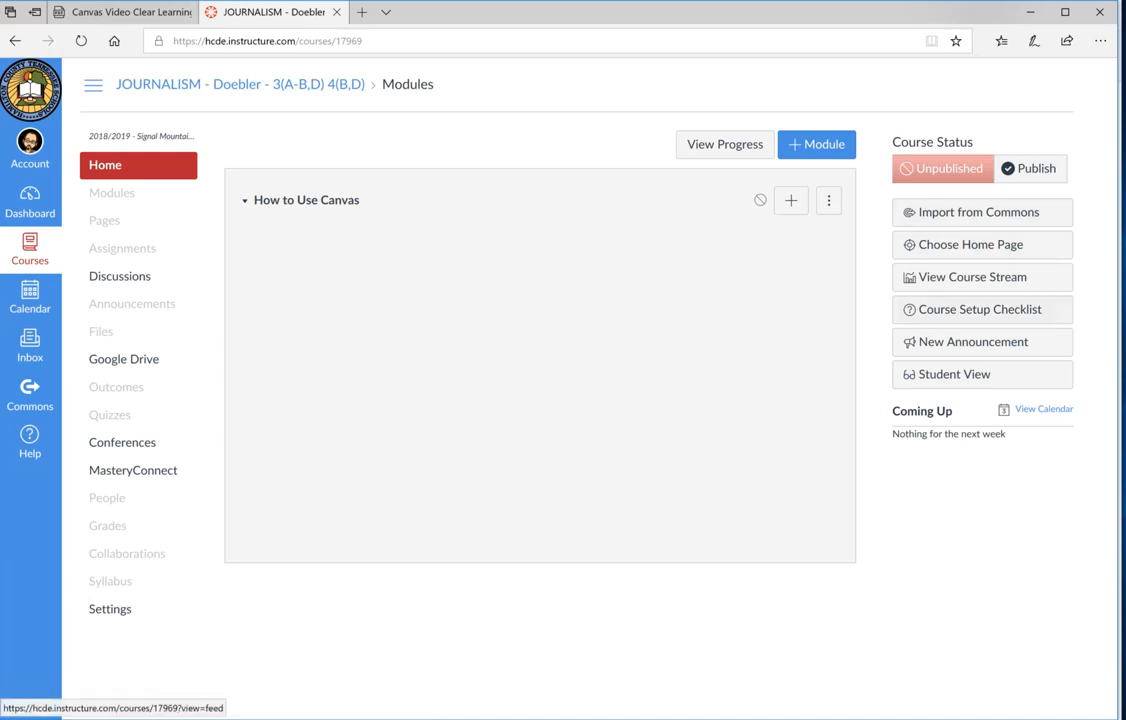
click(982, 374)
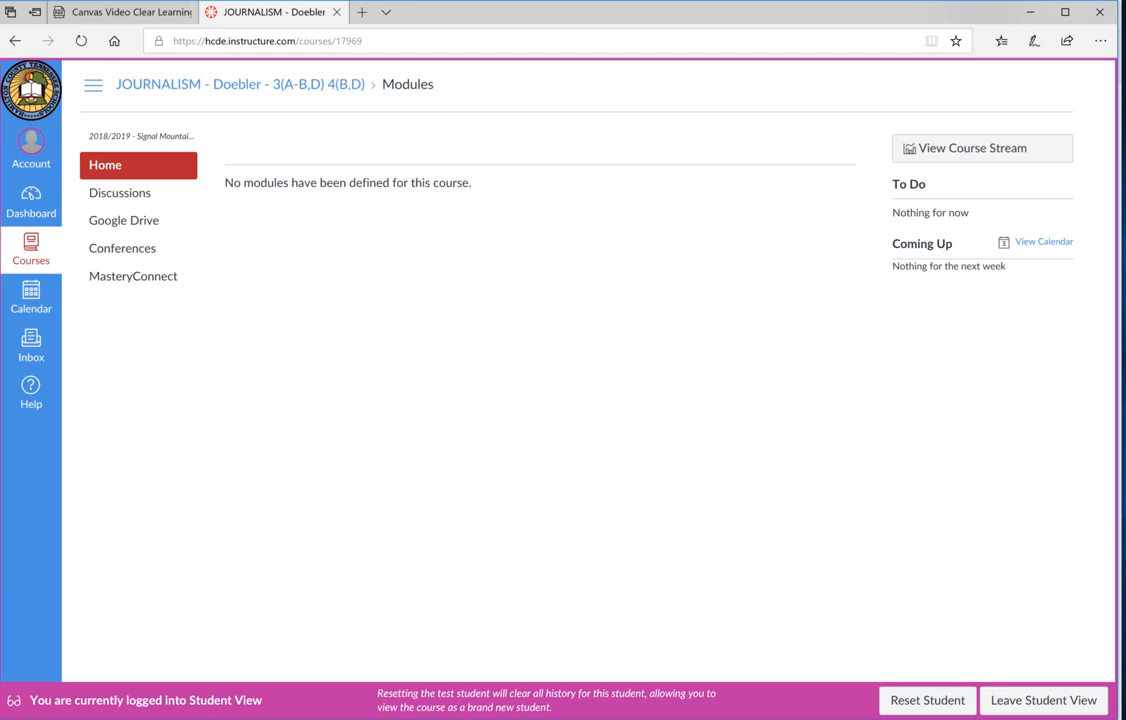
click(1043, 700)
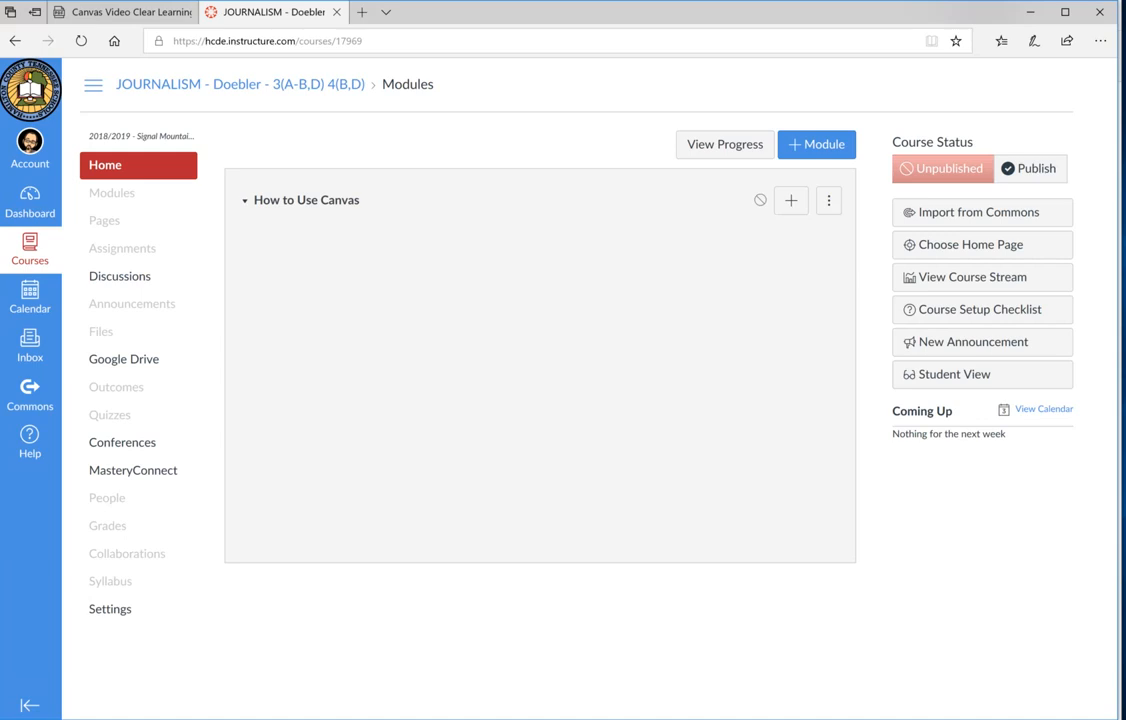
Step: Open the HONORS ENGLISH 12 course from the dashboard and examine how its modules and their contents are organized
click(30, 198)
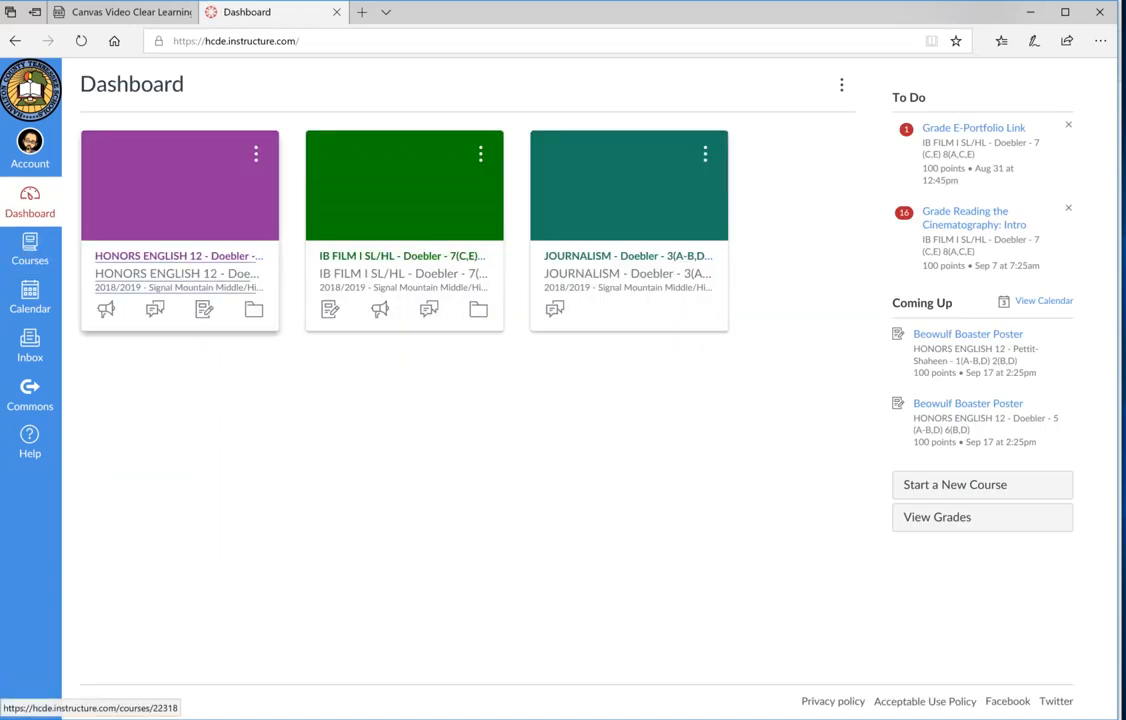
click(161, 262)
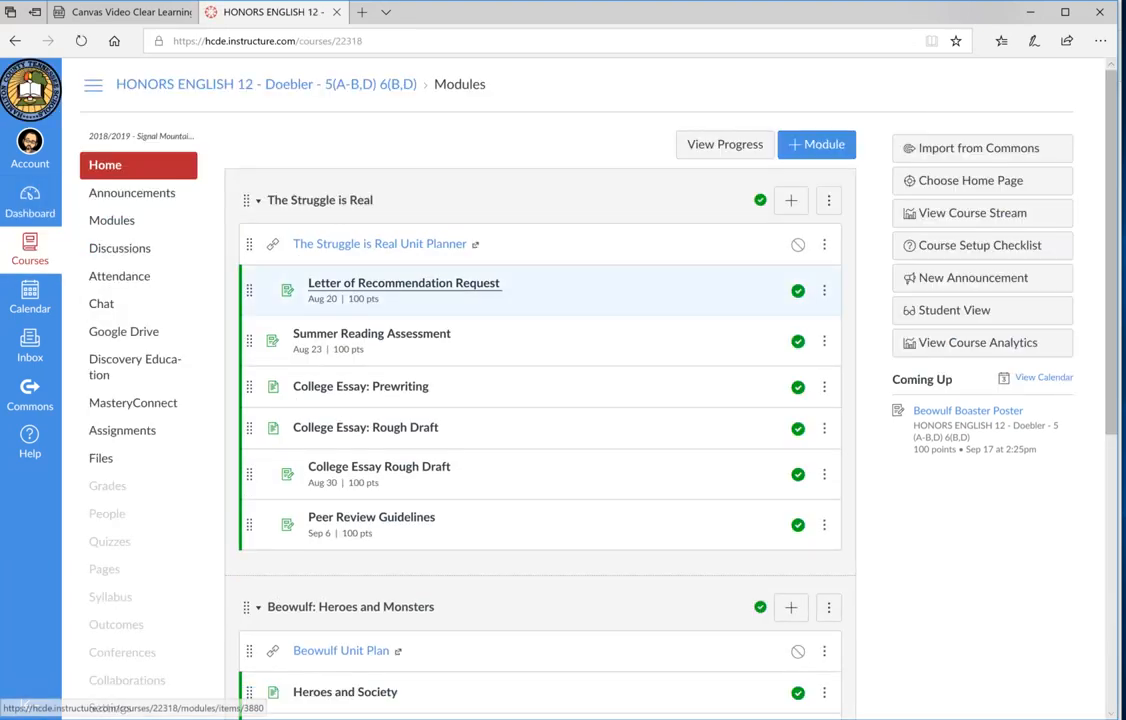
scroll(400, 283, down, 2)
scroll(400, 283, down, 4)
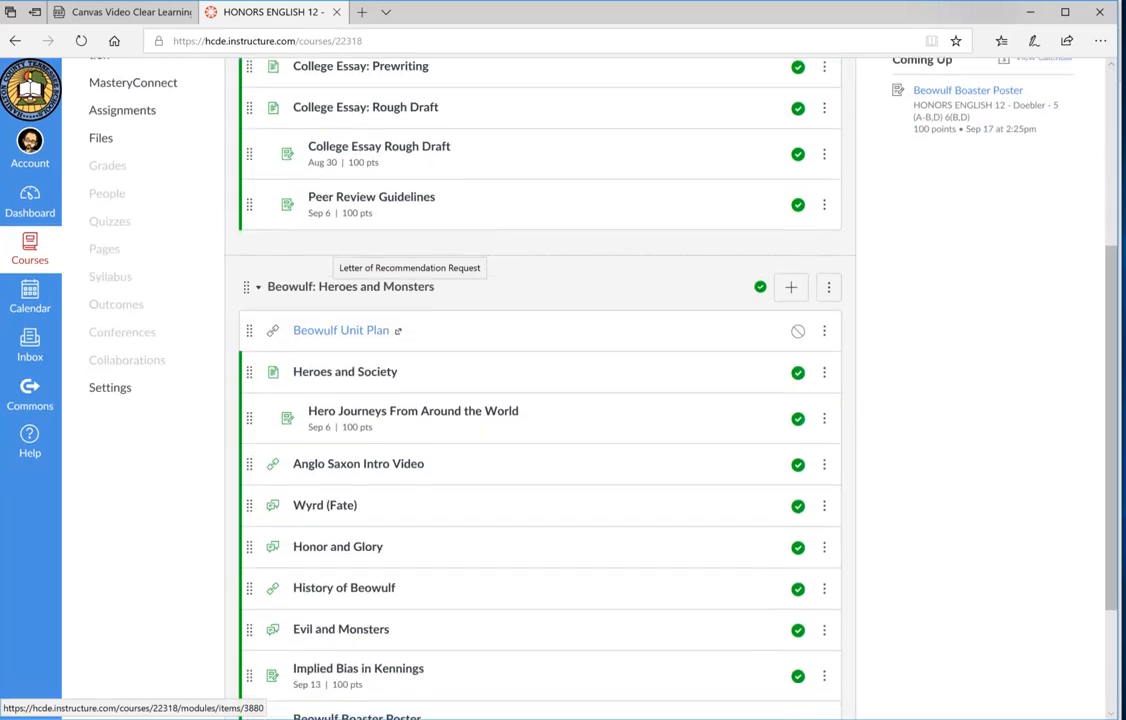
scroll(400, 283, up, 3)
scroll(400, 283, up, 3)
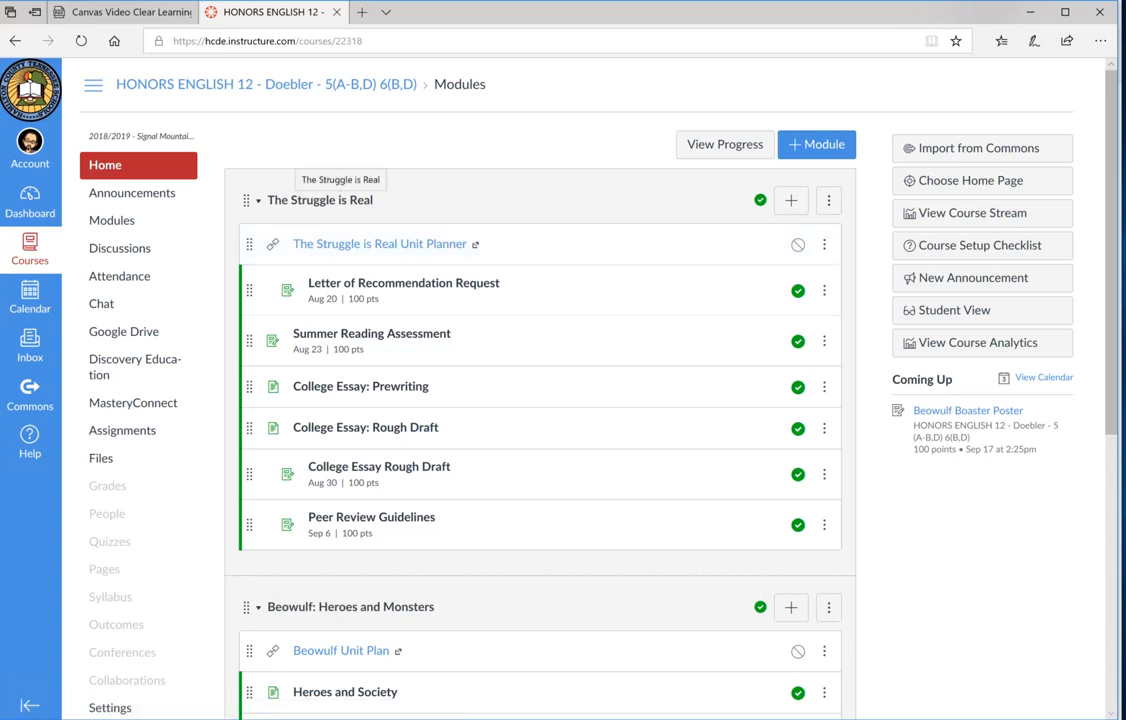
scroll(340, 200, down, 5)
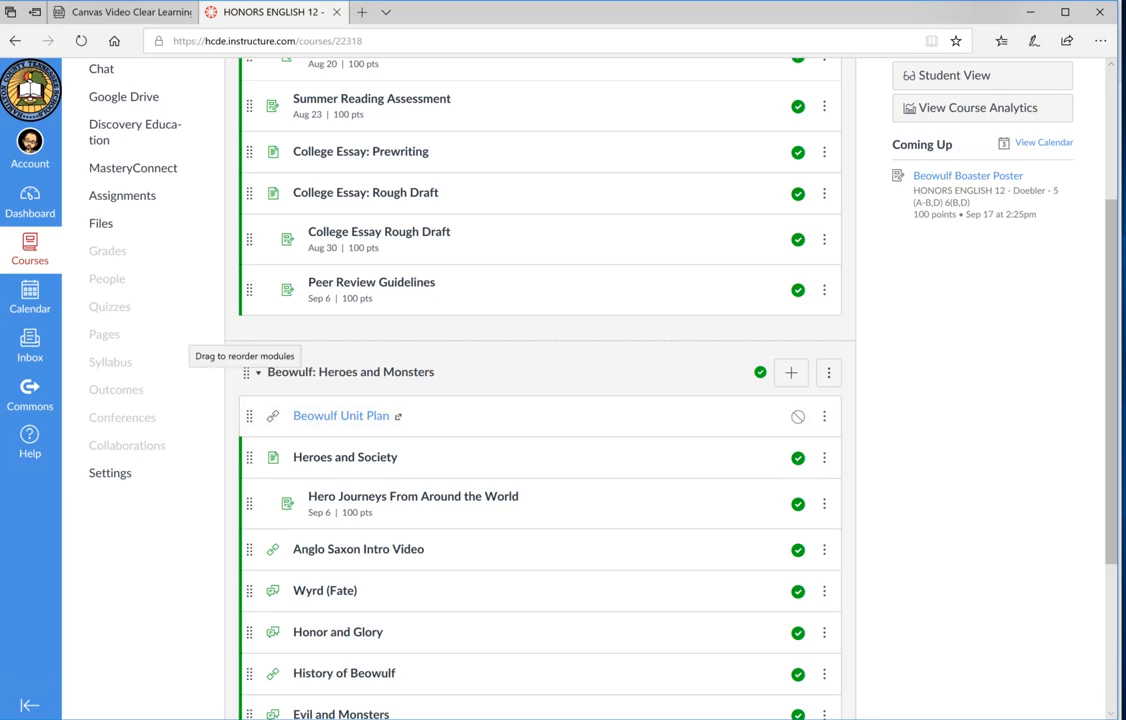
Step: Try moving the Beowulf: Heroes and Monsters module above The Struggle is Real, and return it to its original place
drag(246, 372, 246, 50)
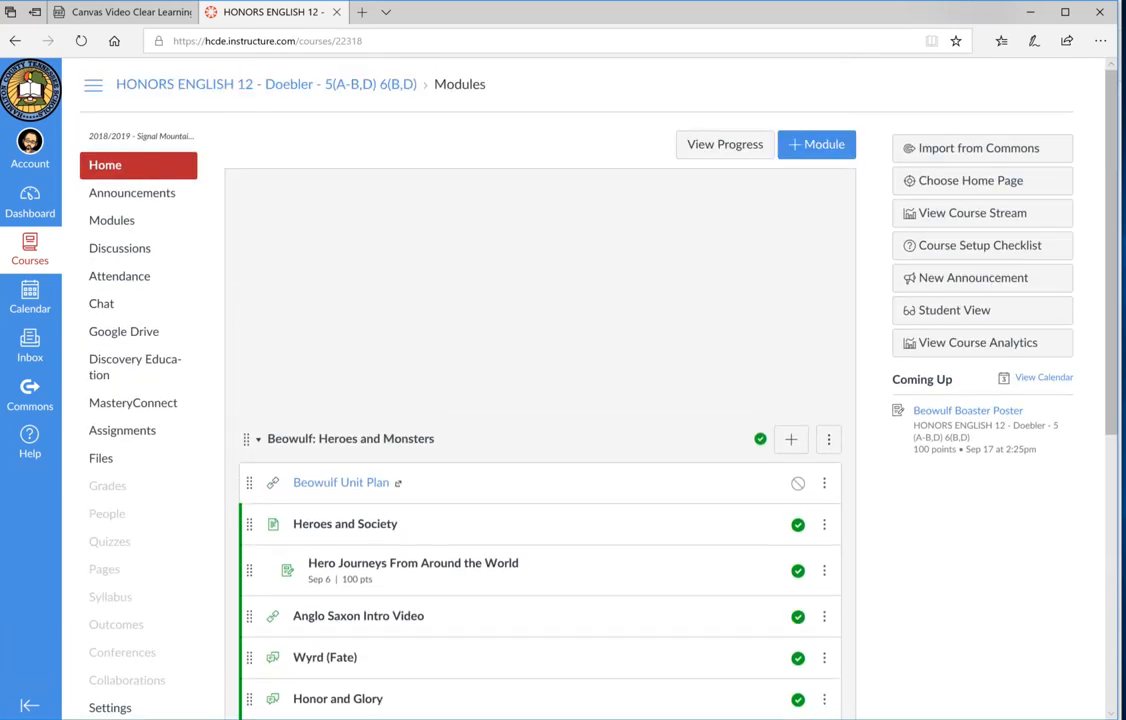
drag(246, 690, 246, 247)
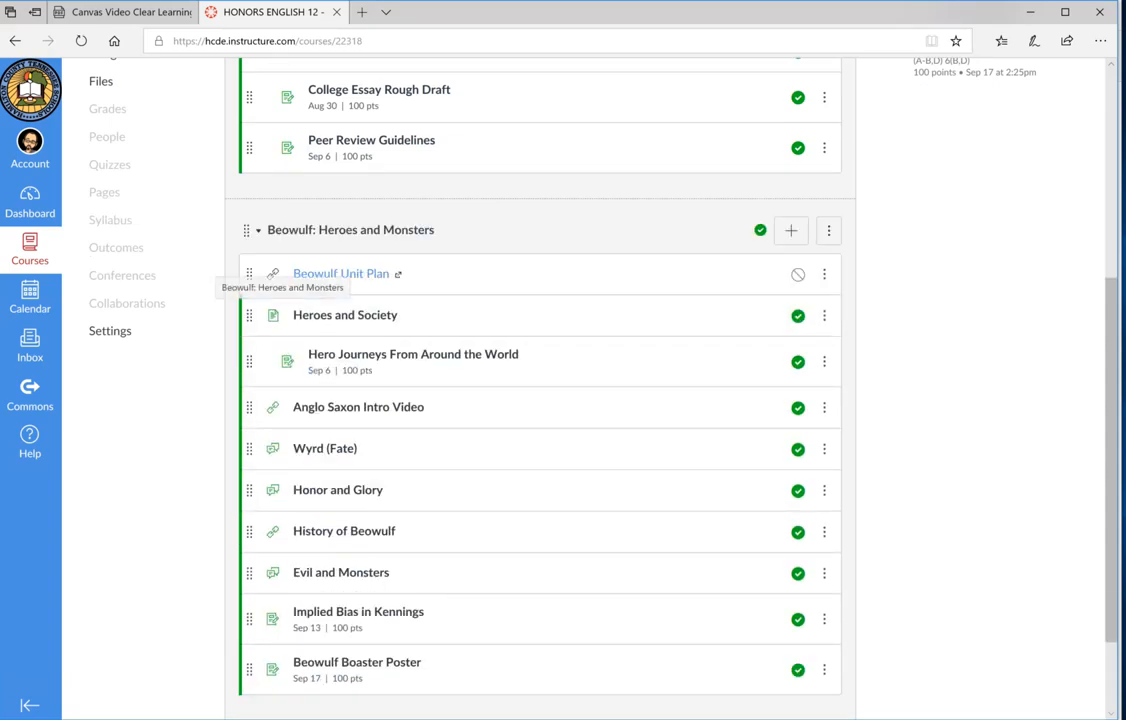
scroll(260, 273, down, 2)
scroll(540, 400, up, 4)
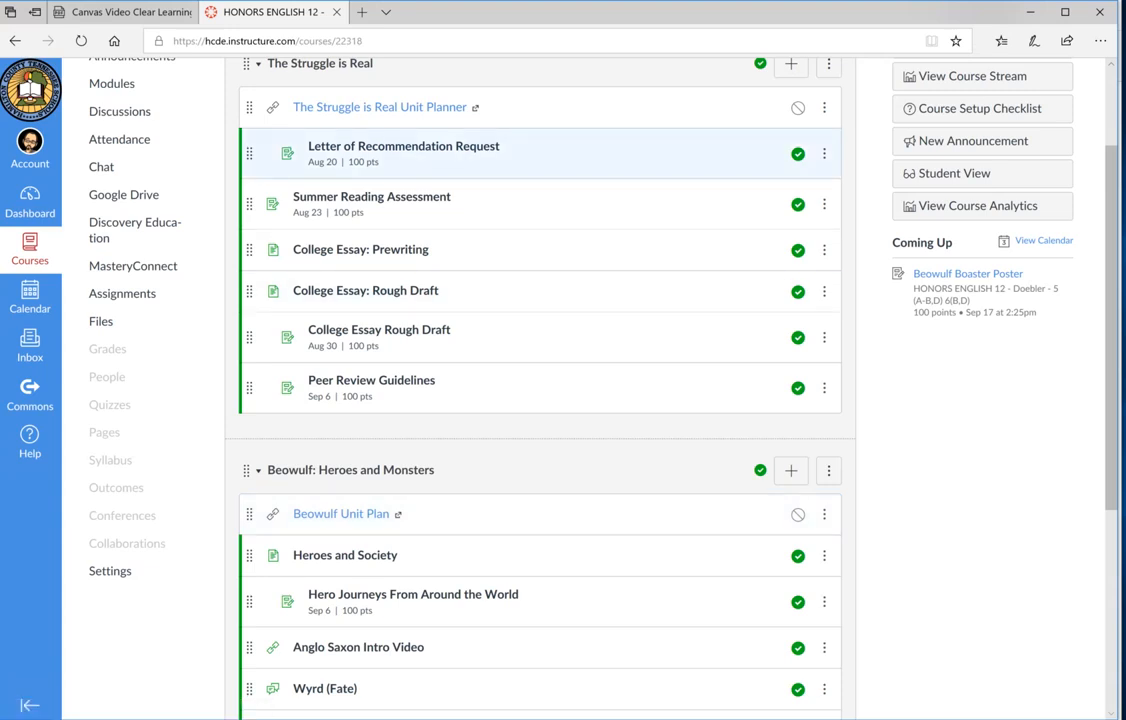
mouse_move(249, 153)
mouse_down()
mouse_move(249, 262)
mouse_move(249, 150)
mouse_up()
scroll(410, 300, up, 1)
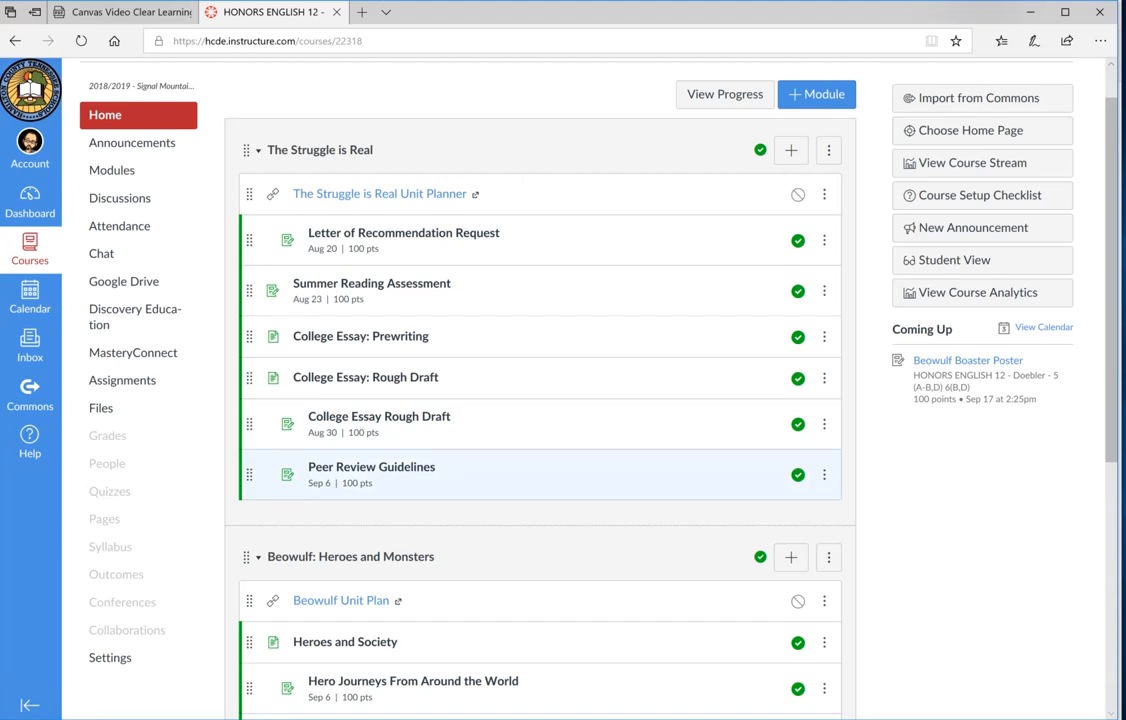
Step: Switch the course to Student View and check how its modules and their items appear to students
click(954, 260)
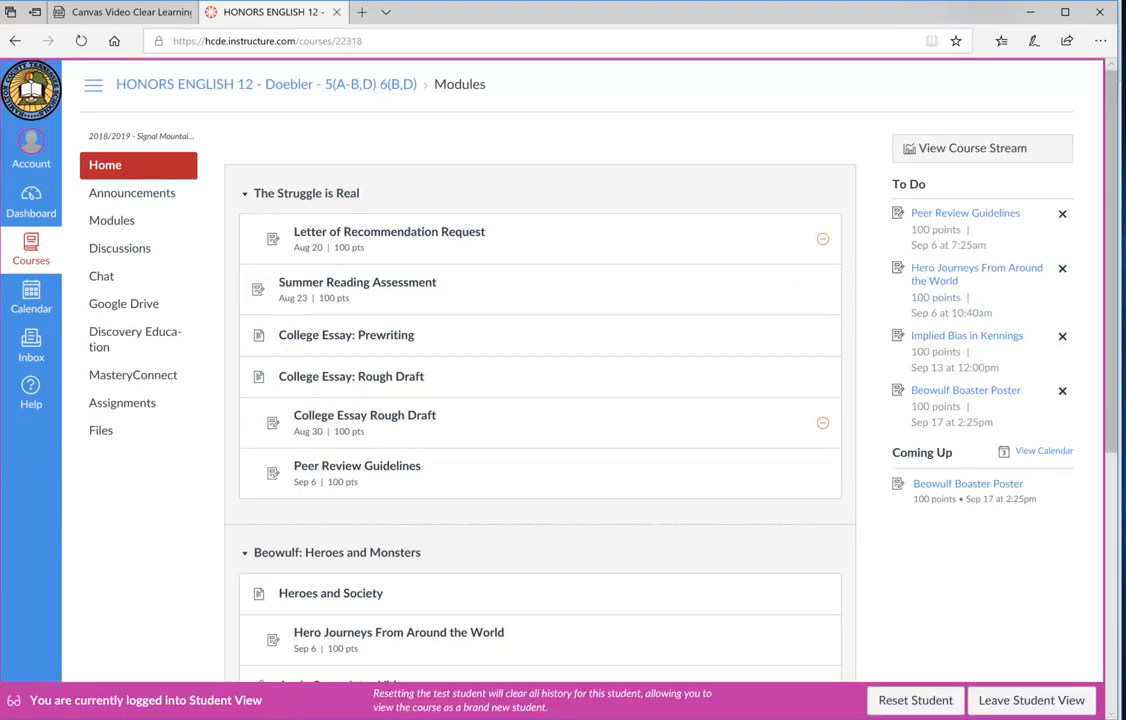
scroll(540, 335, down, 3)
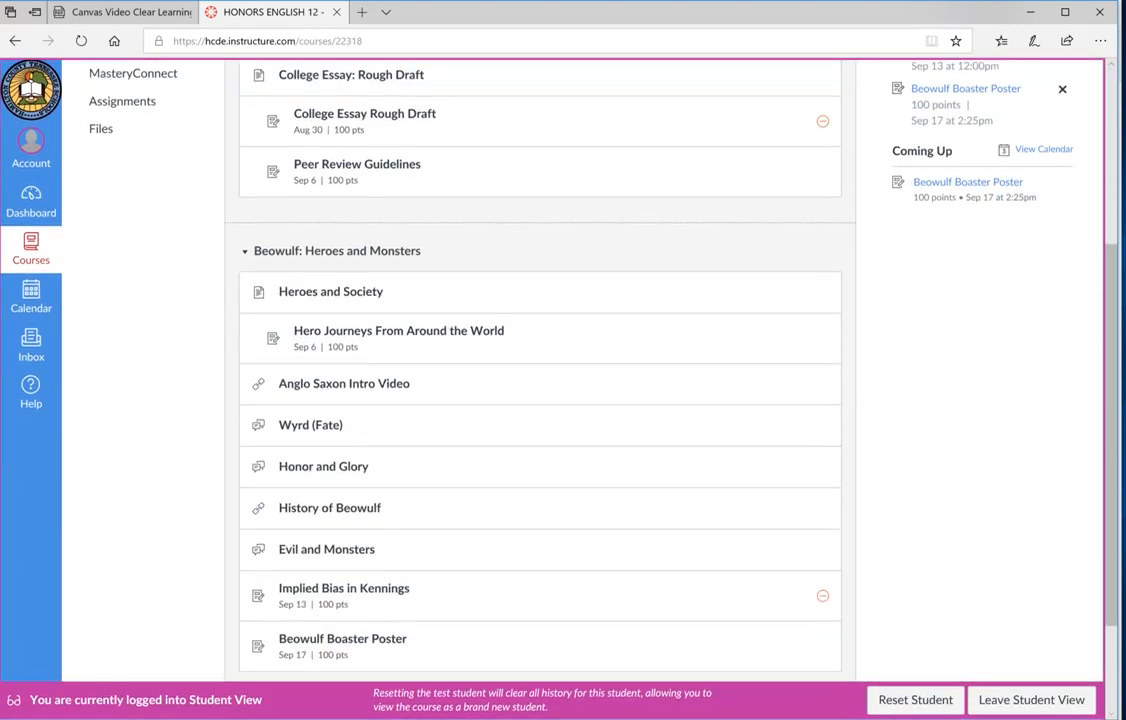
scroll(540, 267, up, 2)
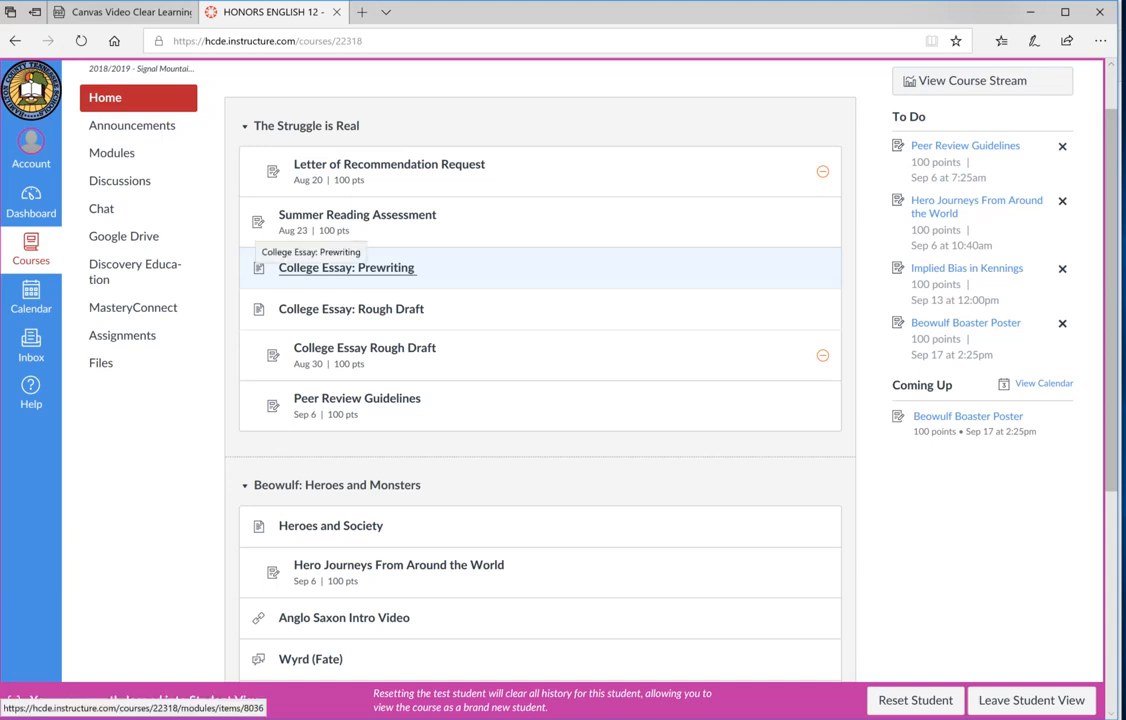
Step: Open the College Essay: Prewriting page, look through its content, and continue to the College Essay: Rough Draft page
click(300, 267)
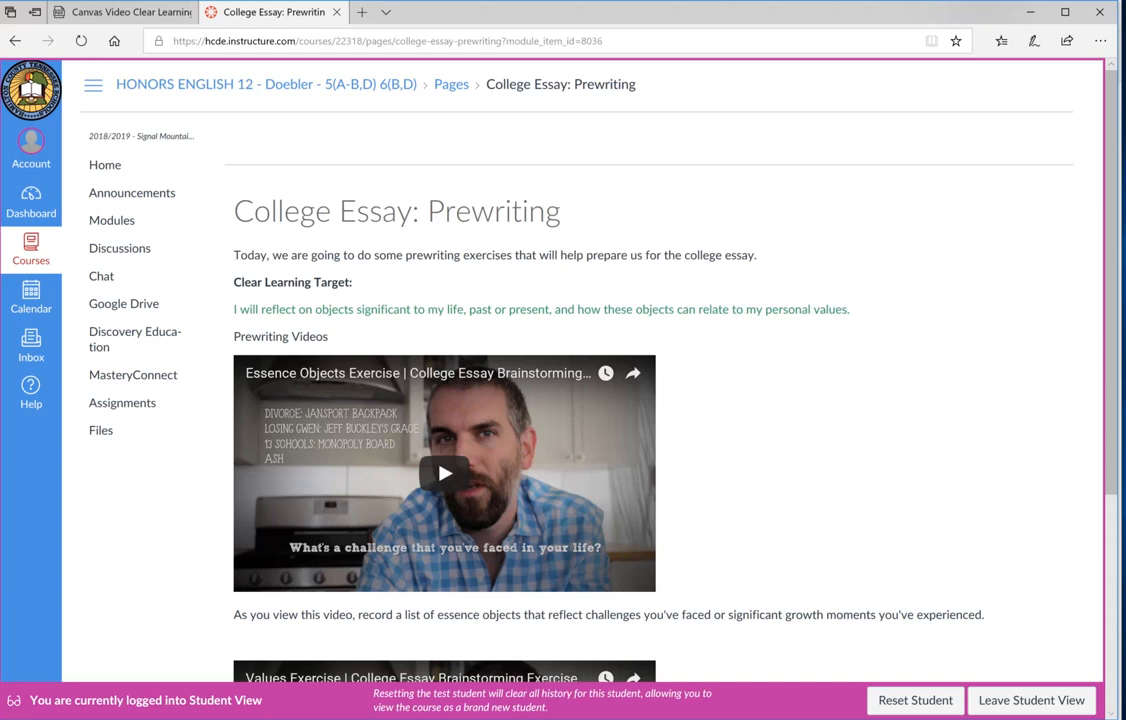
scroll(560, 400, down, 3)
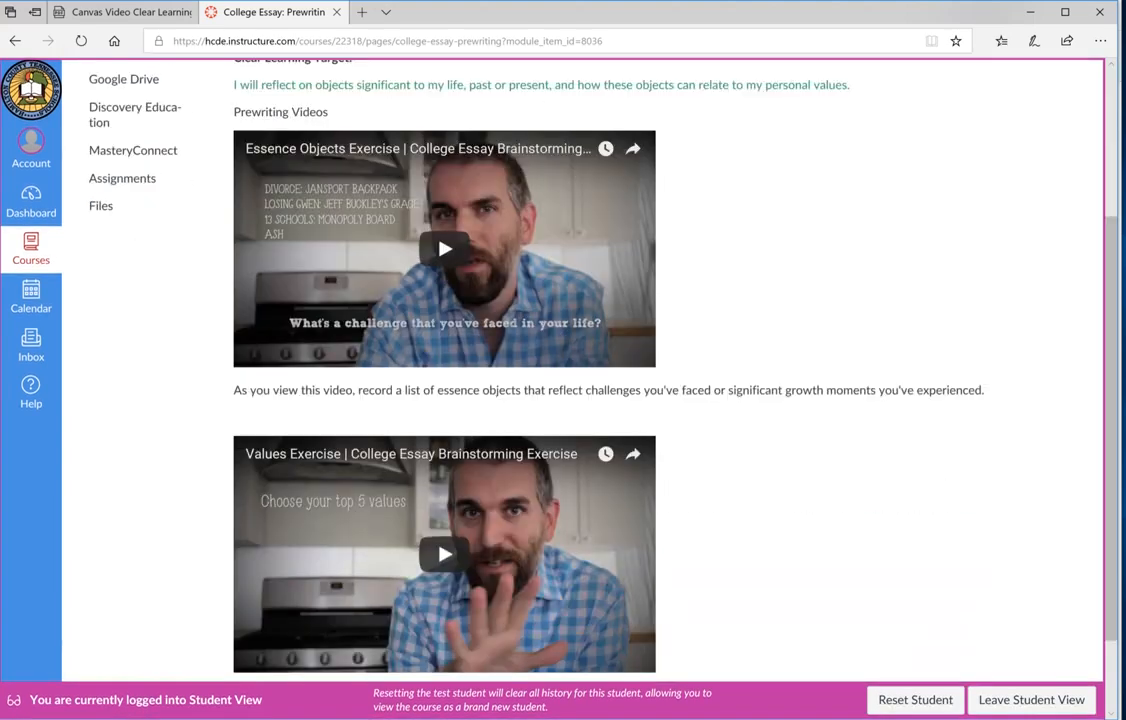
scroll(560, 400, up, 1)
scroll(560, 400, up, 1)
scroll(560, 400, down, 2)
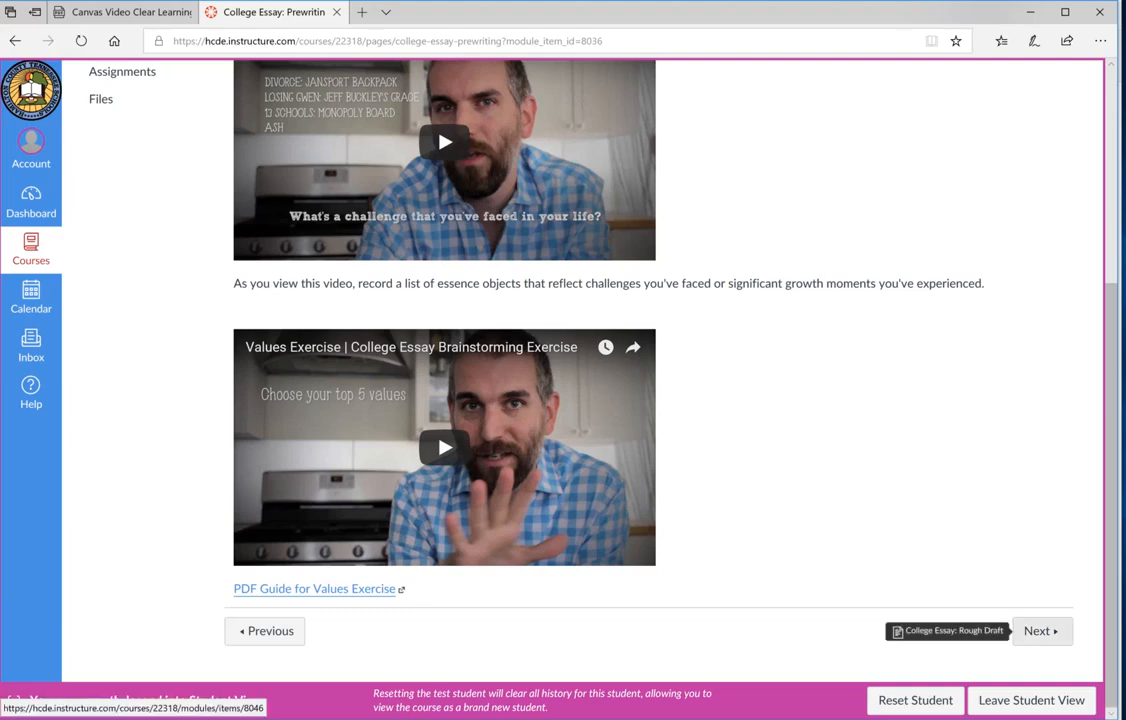
click(1040, 630)
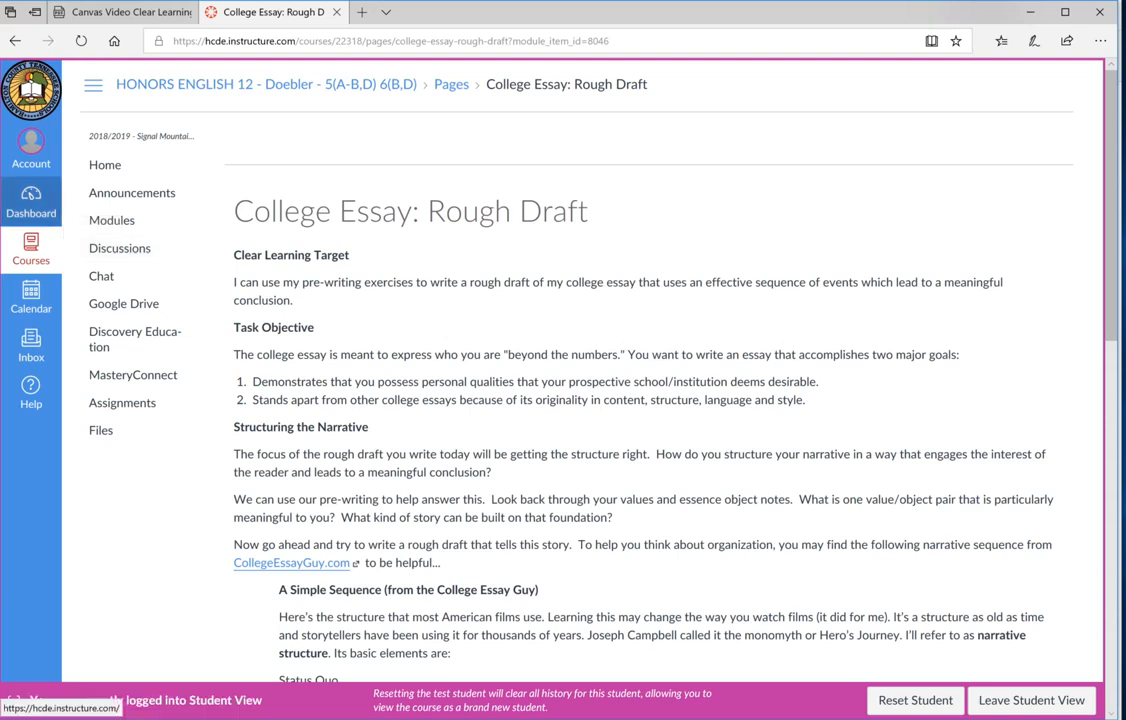
Step: Leave Student View and open the JOURNALISM course from the dashboard
click(31, 200)
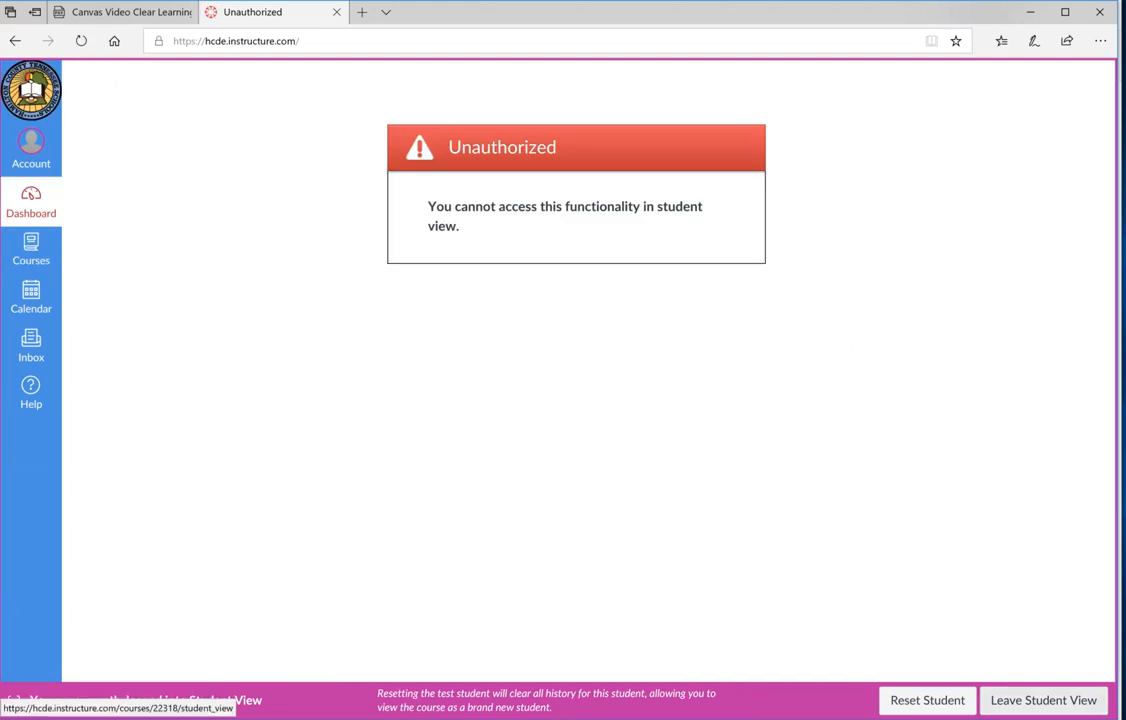
click(1043, 700)
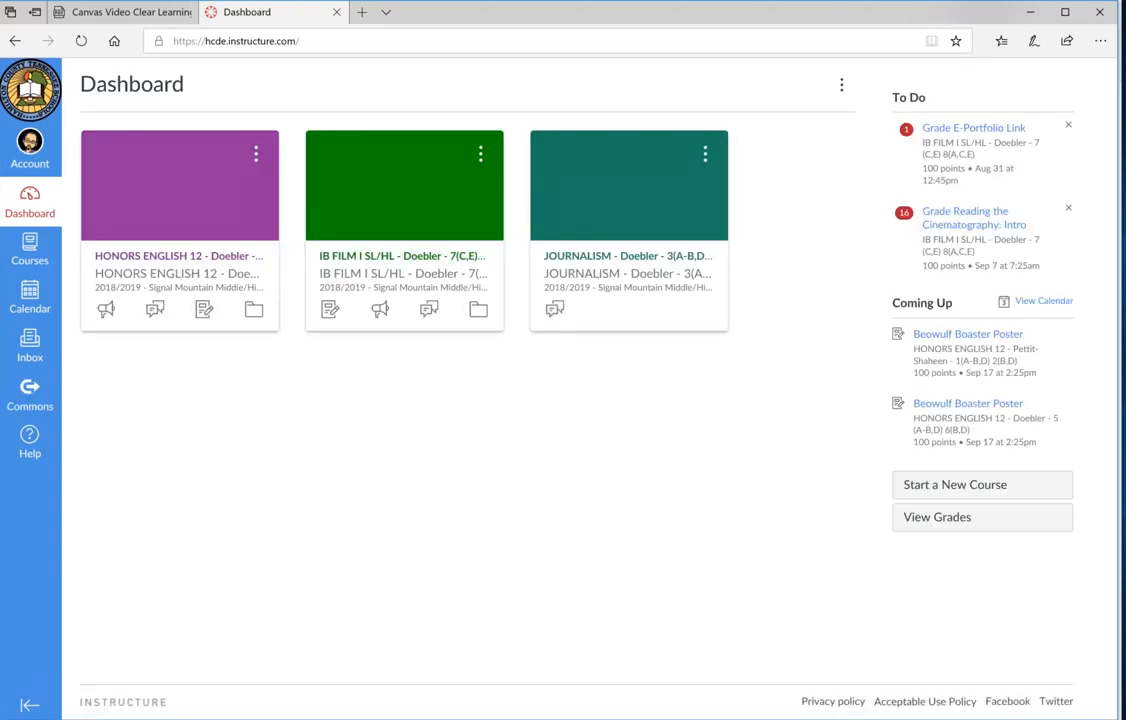
click(628, 272)
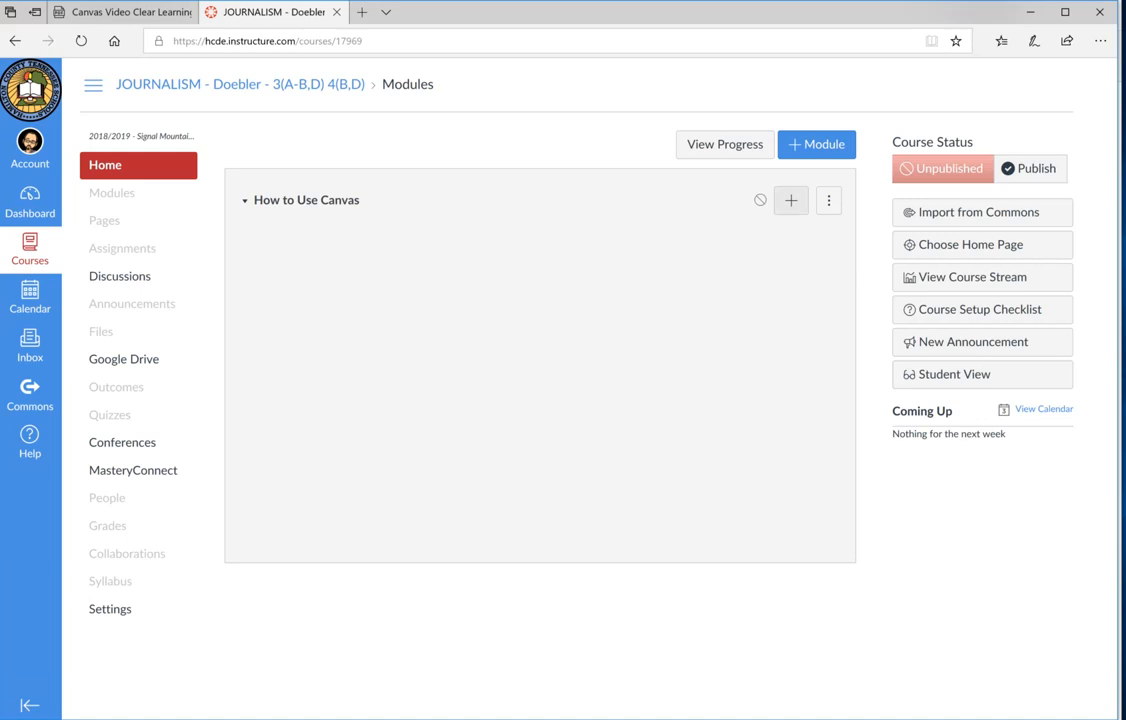
Step: Start adding an item to the How to Use Canvas module and examine the External Tool and Discussion choices
click(791, 200)
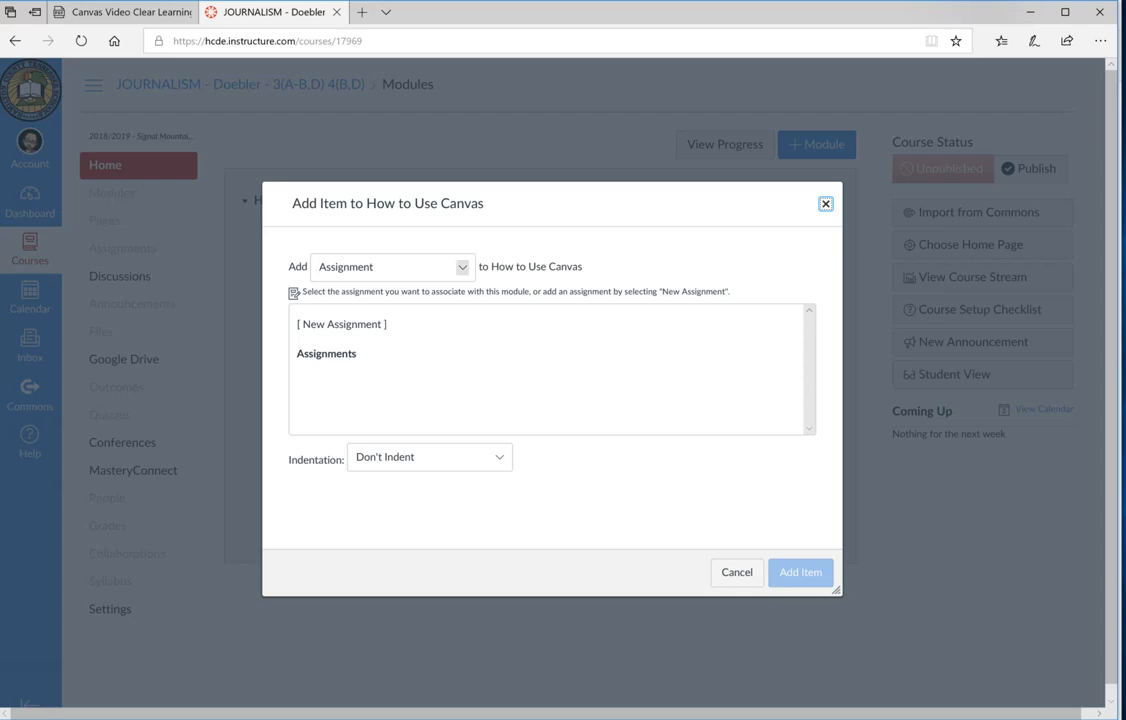
click(462, 266)
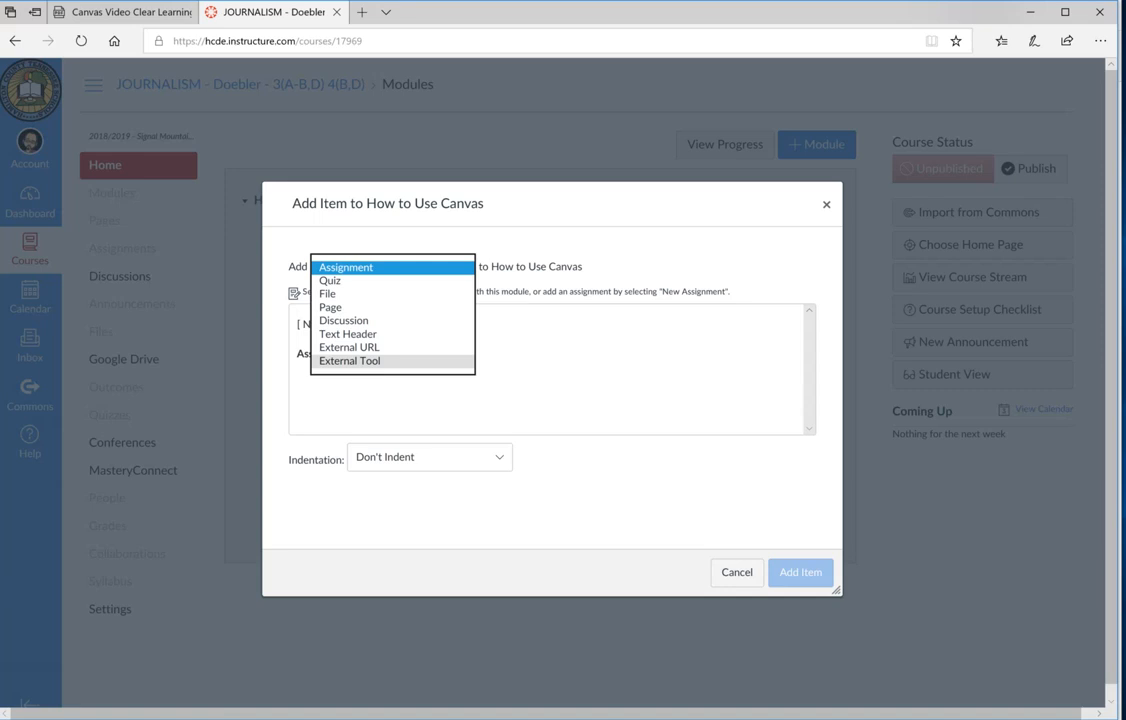
click(350, 361)
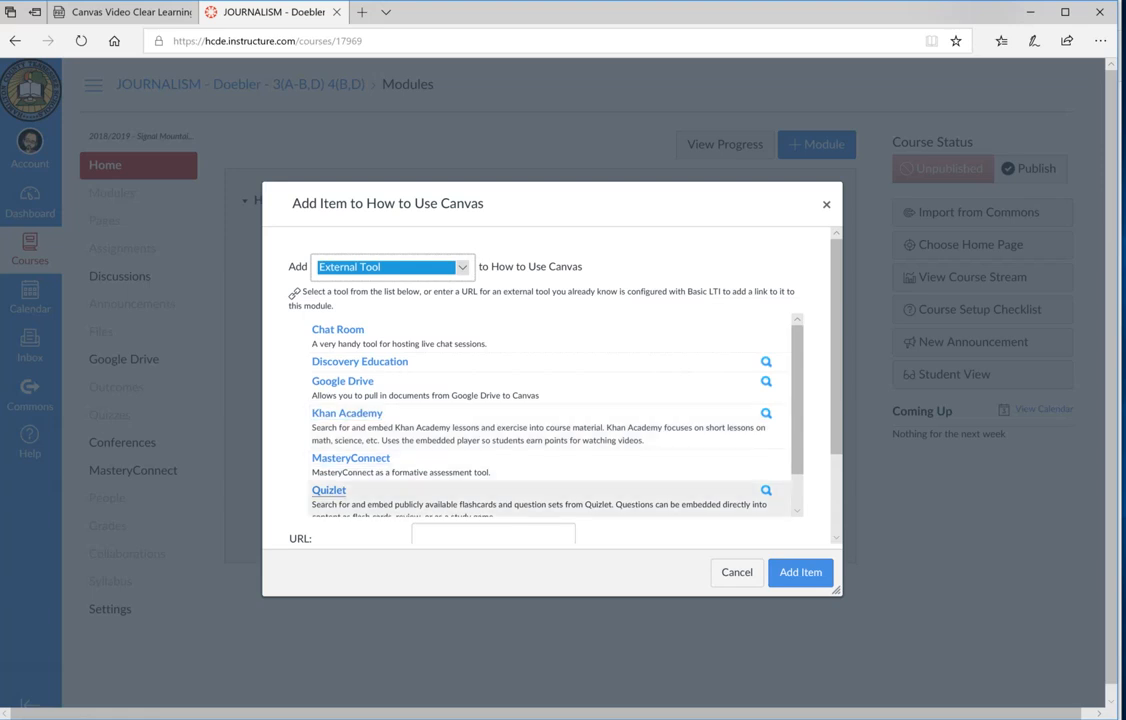
scroll(540, 470, down, 2)
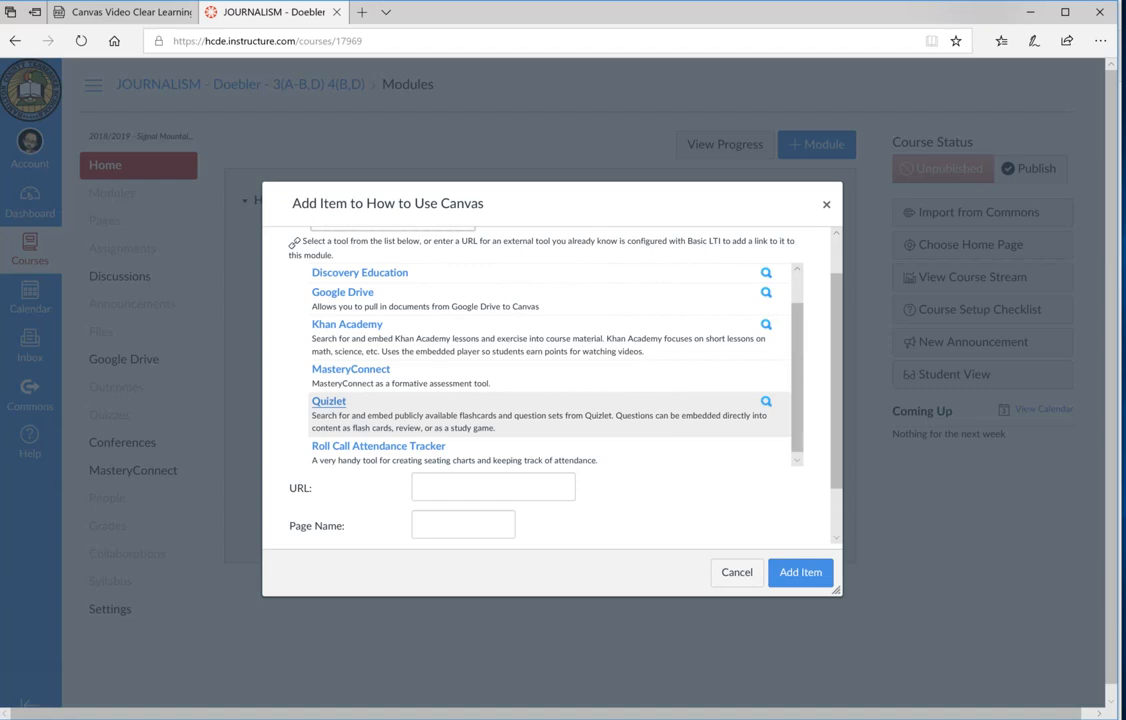
scroll(540, 415, up, 2)
scroll(550, 400, down, 2)
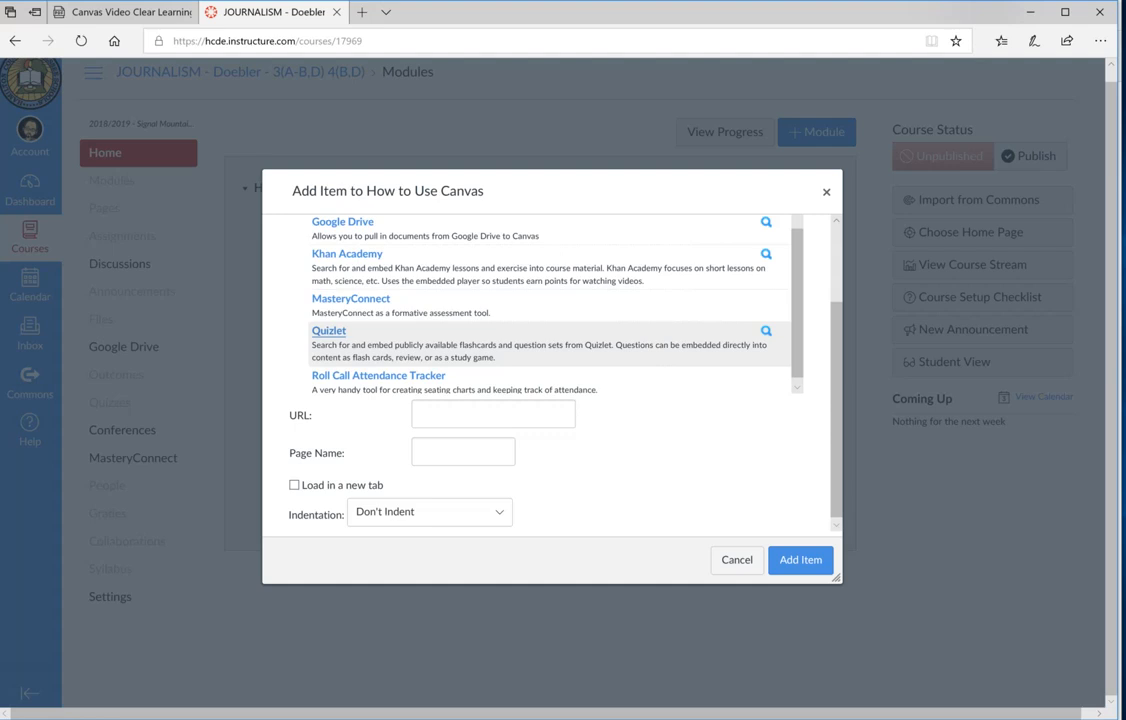
scroll(550, 380, up, 2)
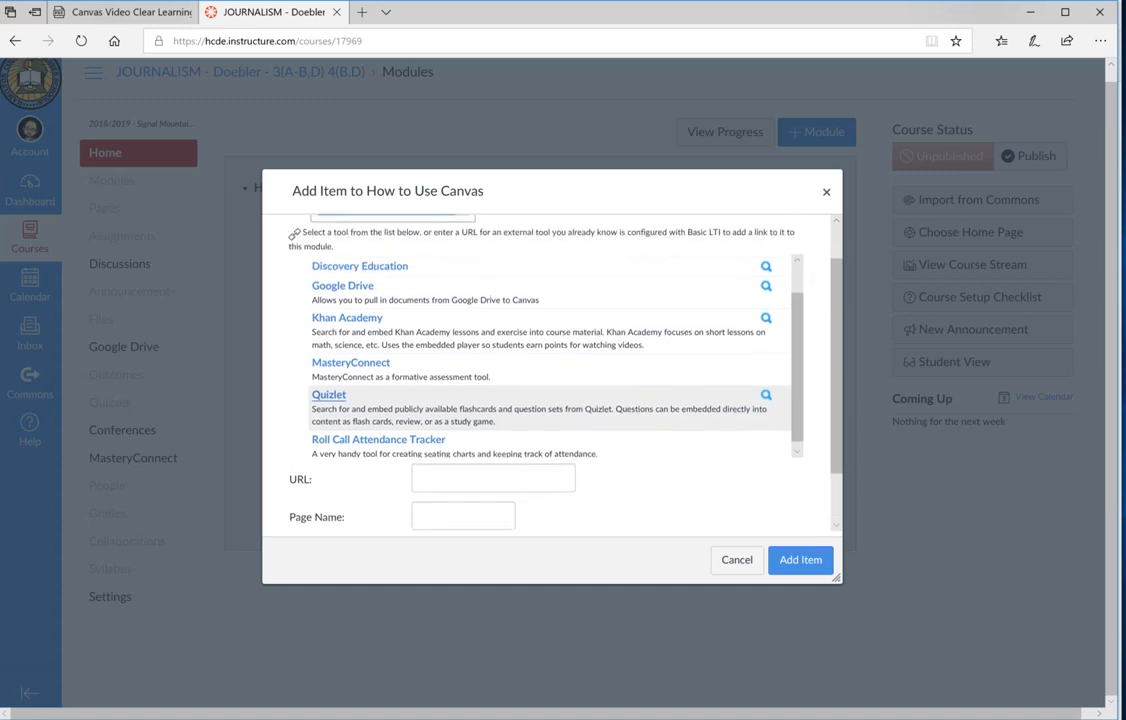
scroll(550, 380, up, 2)
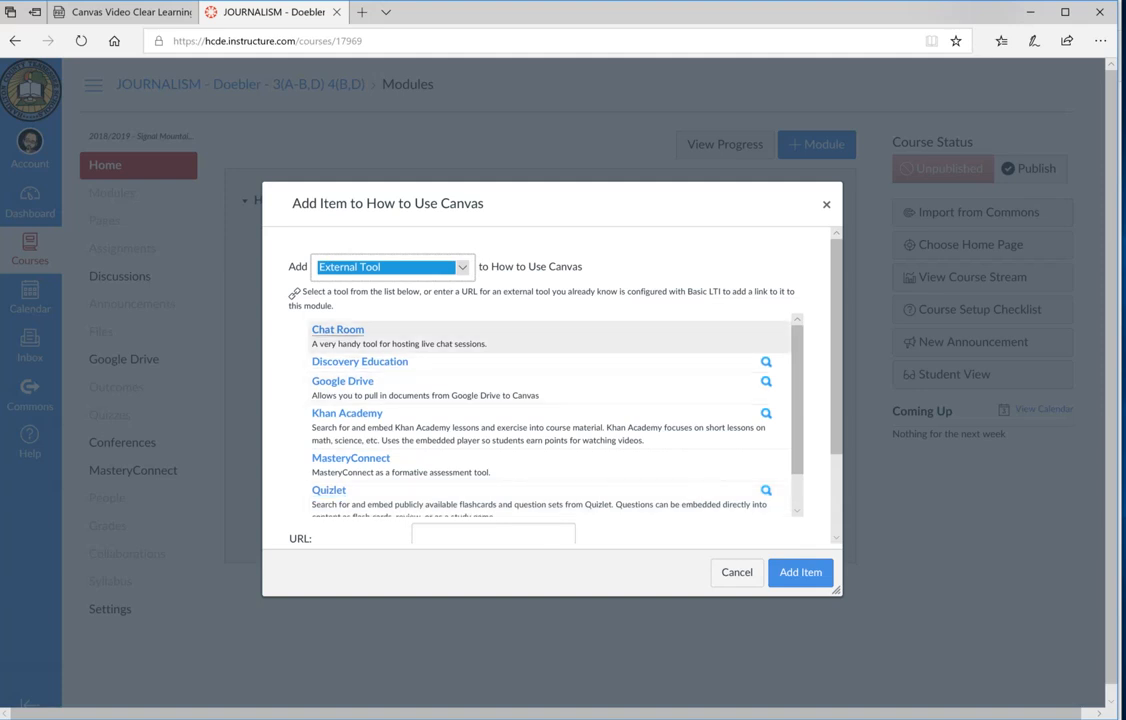
click(390, 266)
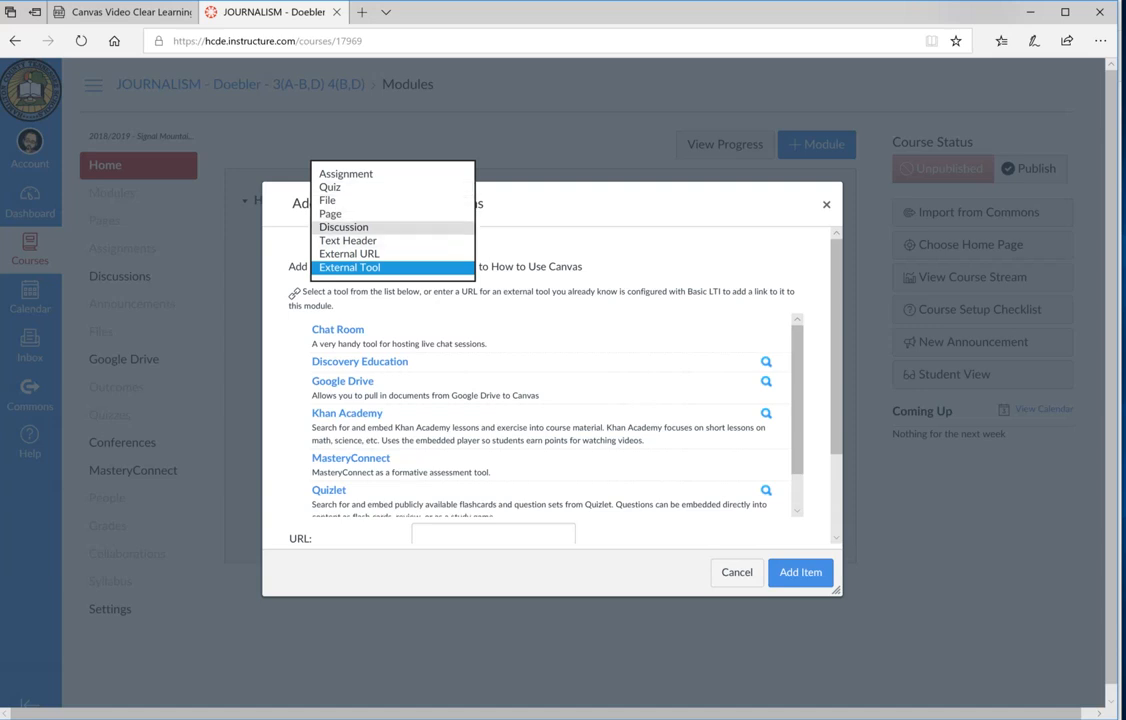
click(345, 227)
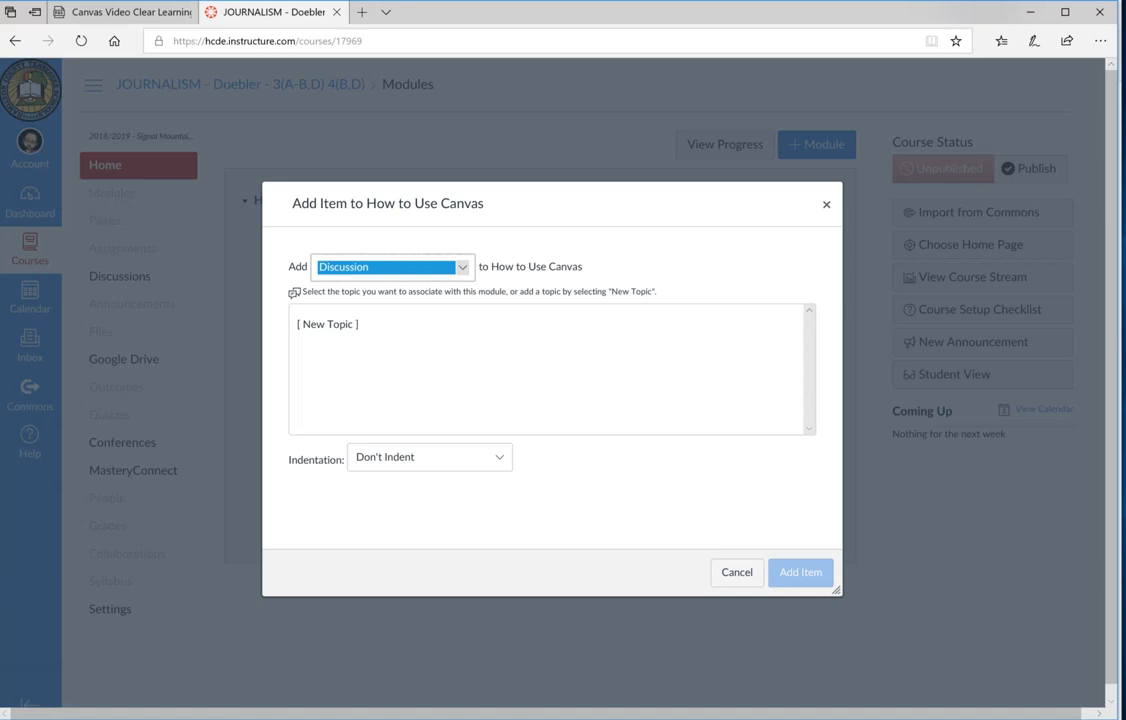
Step: Add a new page named "Test Page" to the How to Use Canvas module
click(393, 267)
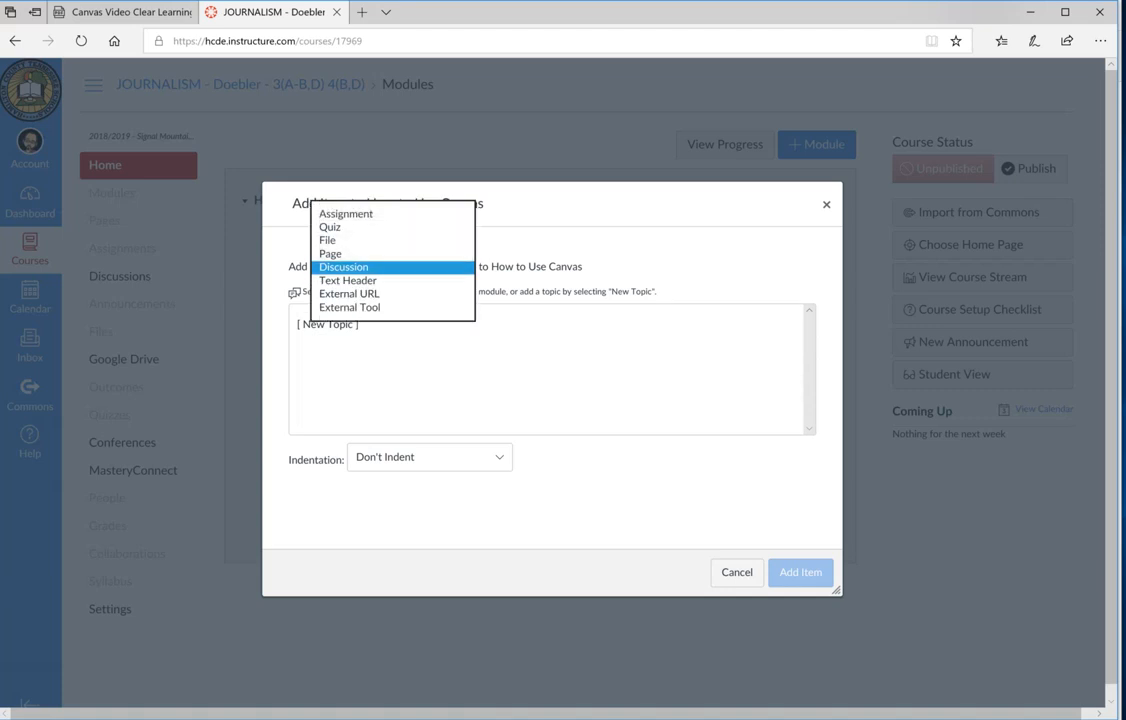
click(345, 253)
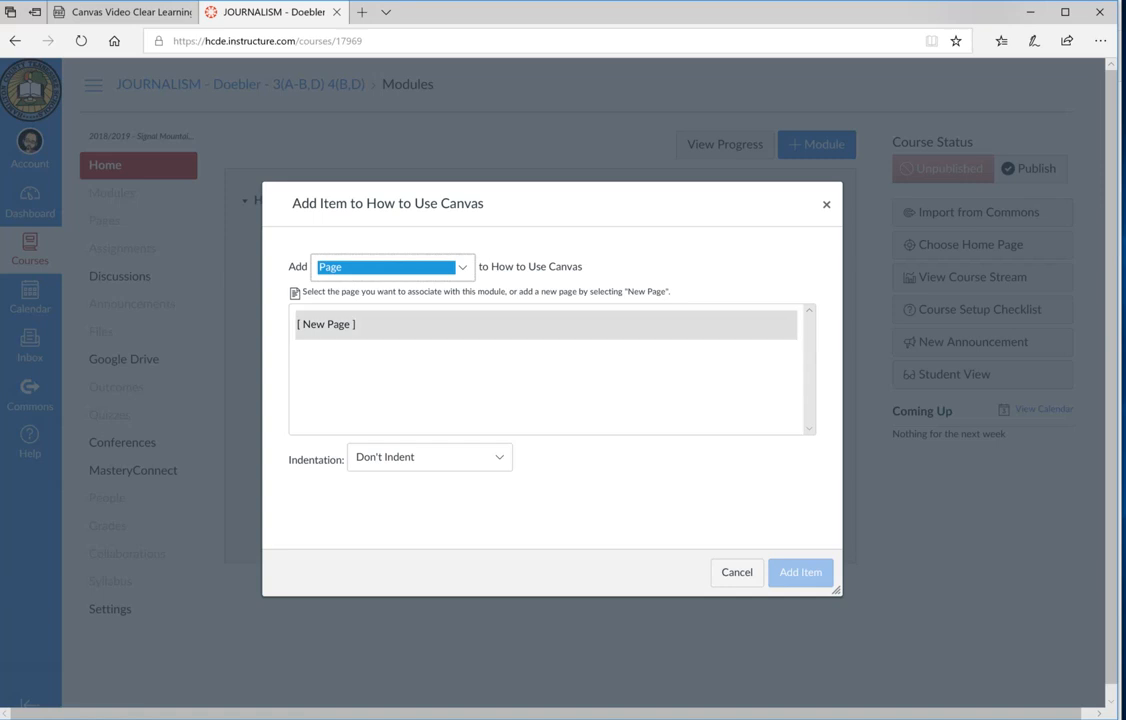
click(328, 324)
click(415, 461)
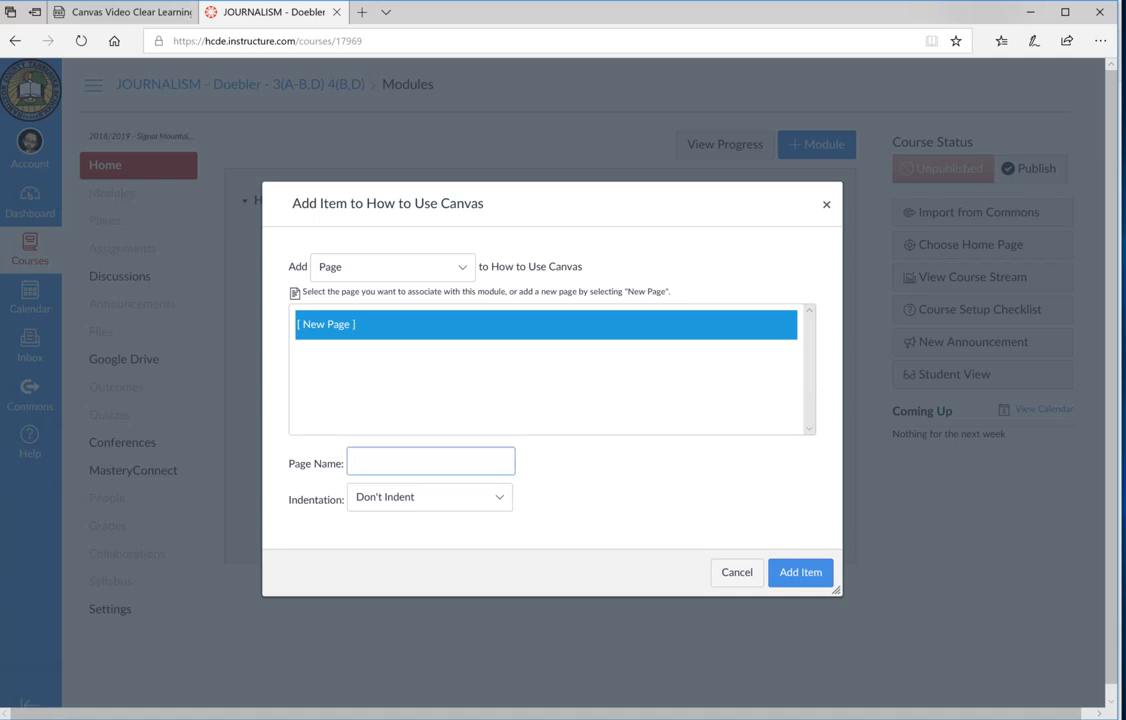
text(Test Page)
click(800, 573)
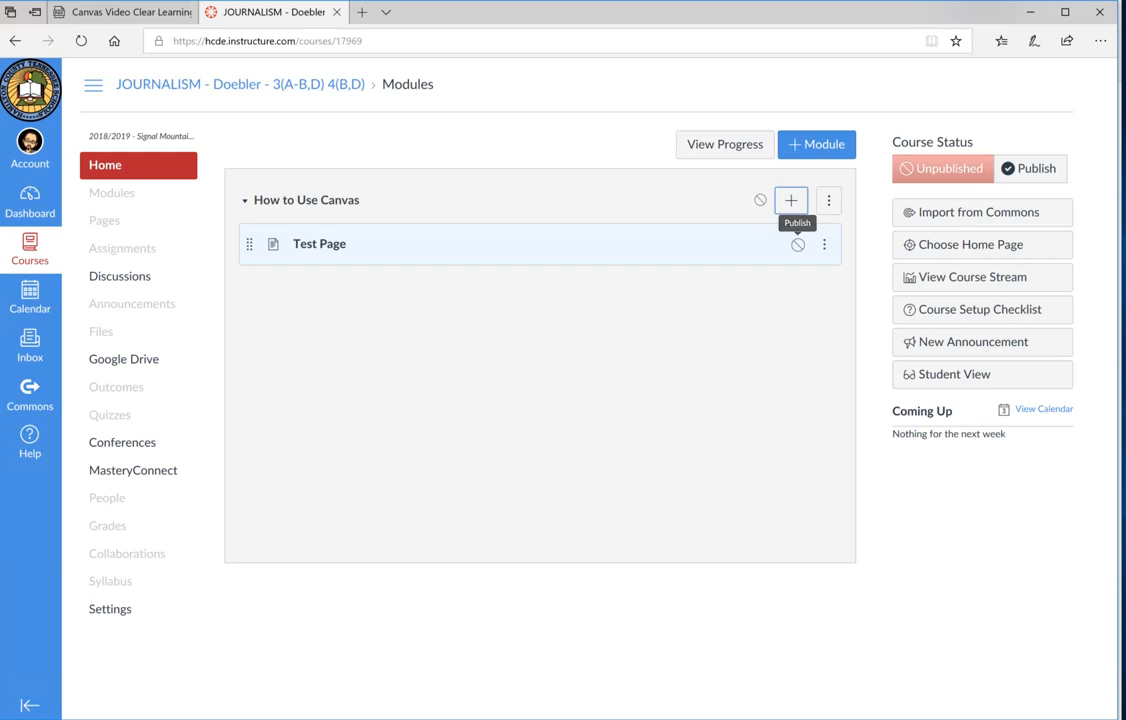
Step: Publish Test Page and the How to Use Canvas module that contains it
click(797, 244)
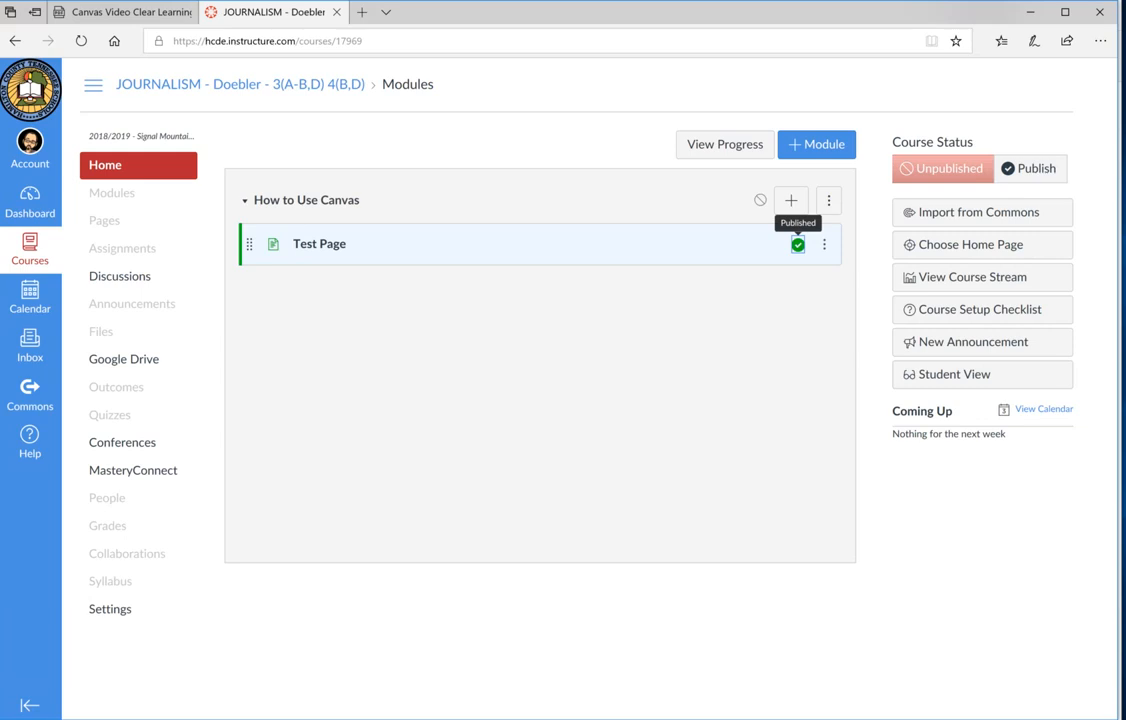
click(759, 199)
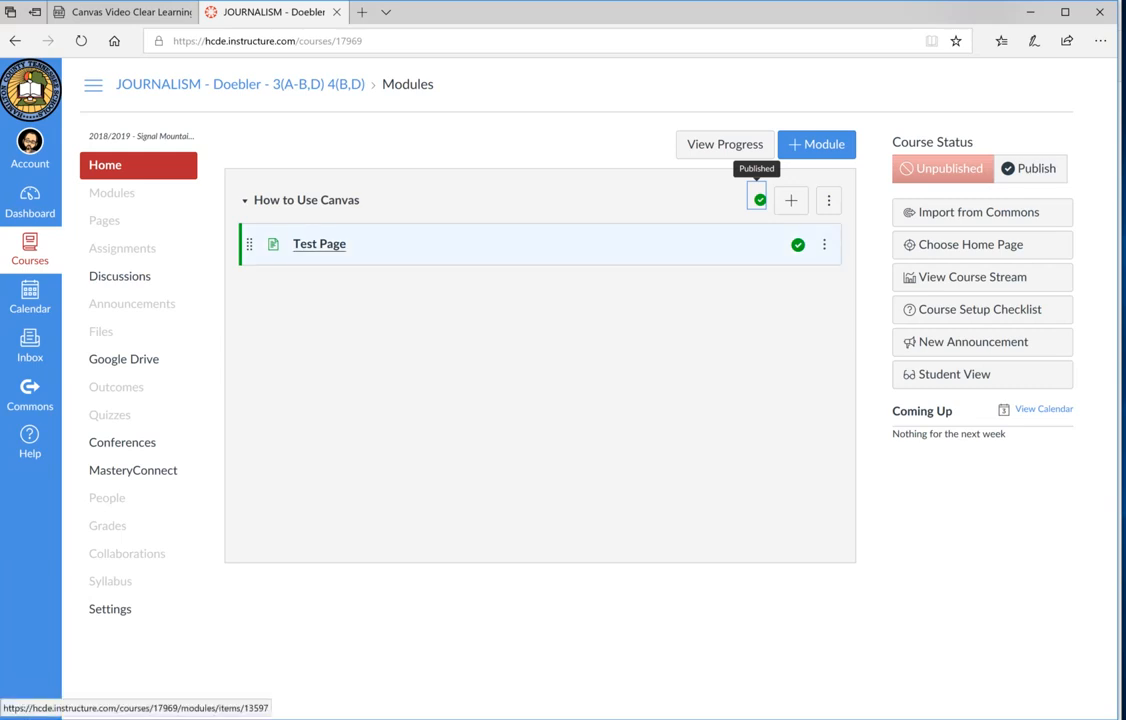
Step: Open Test Page in a new browser tab and switch to that tab
right_click(334, 247)
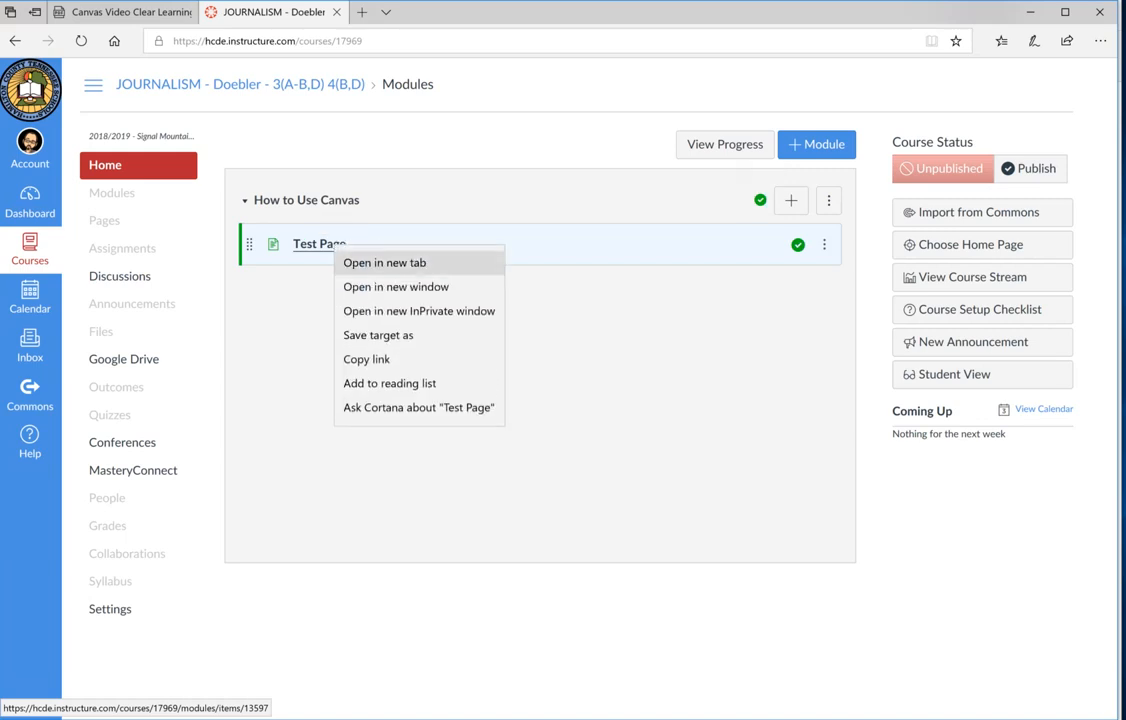
click(385, 262)
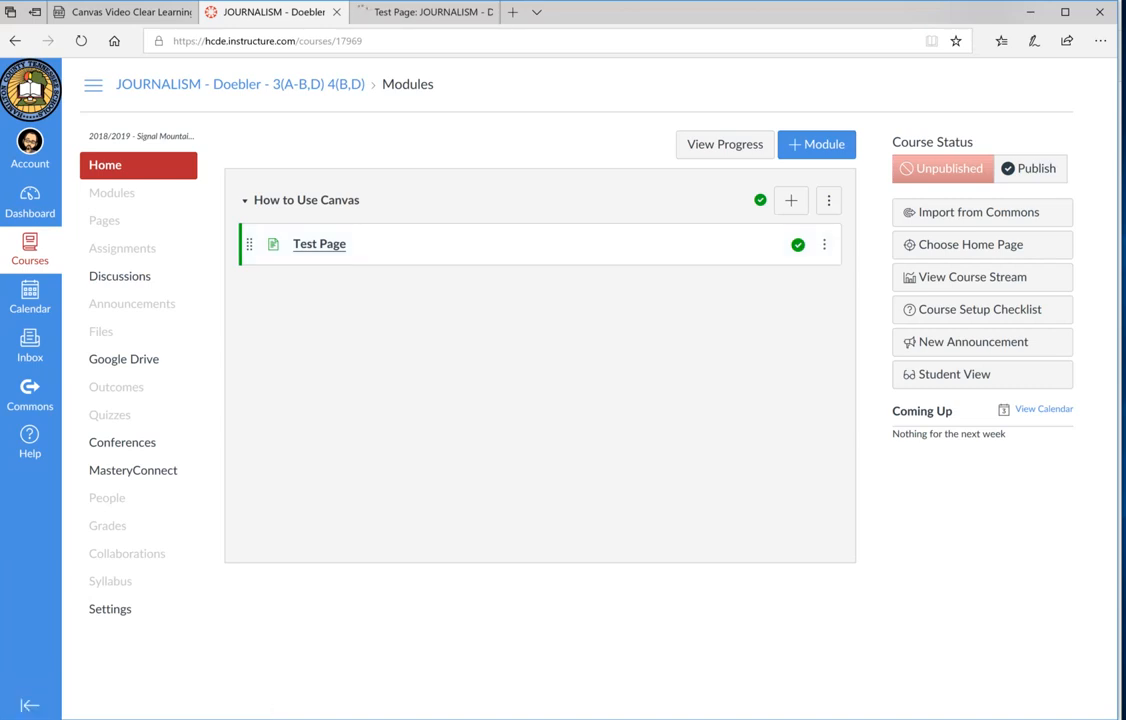
key(ctrl+Tab)
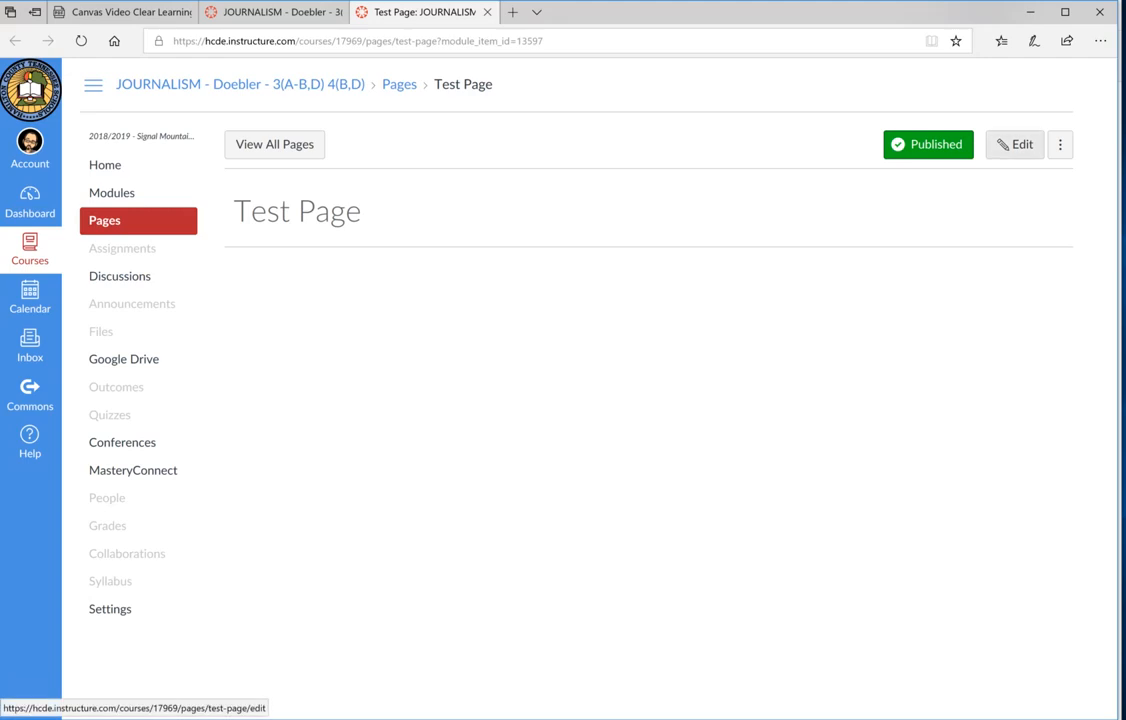
Step: Put the page into editing and enter "Type my content" in its body, followed by two line breaks
click(1015, 144)
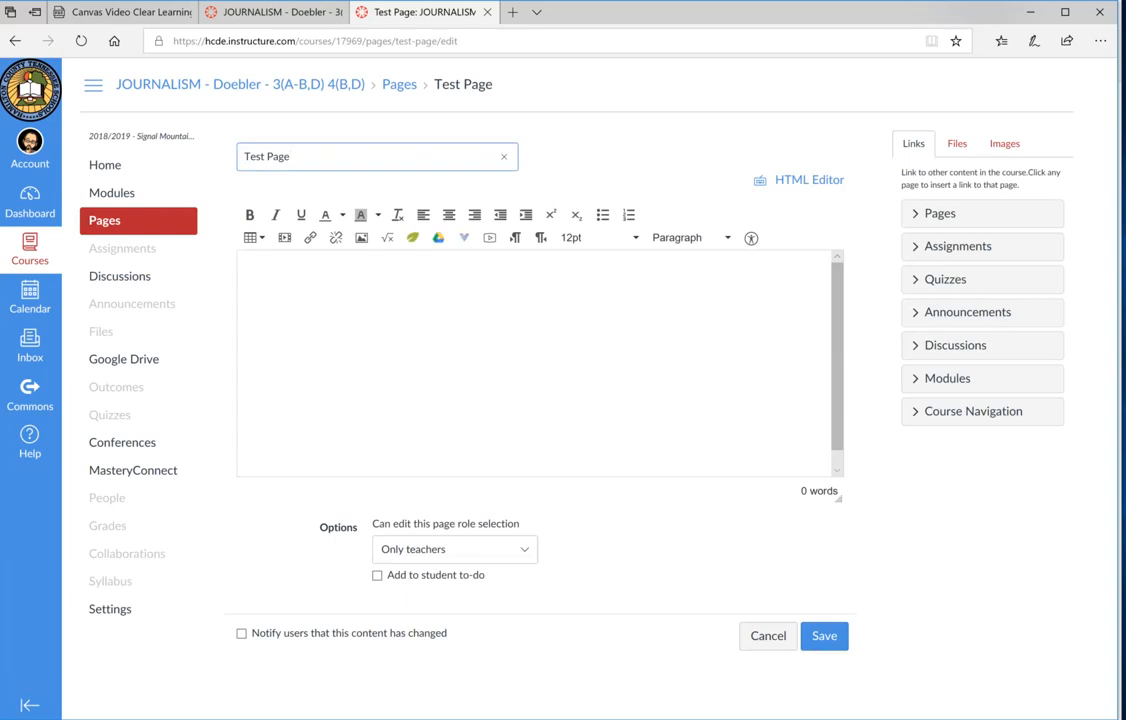
click(246, 268)
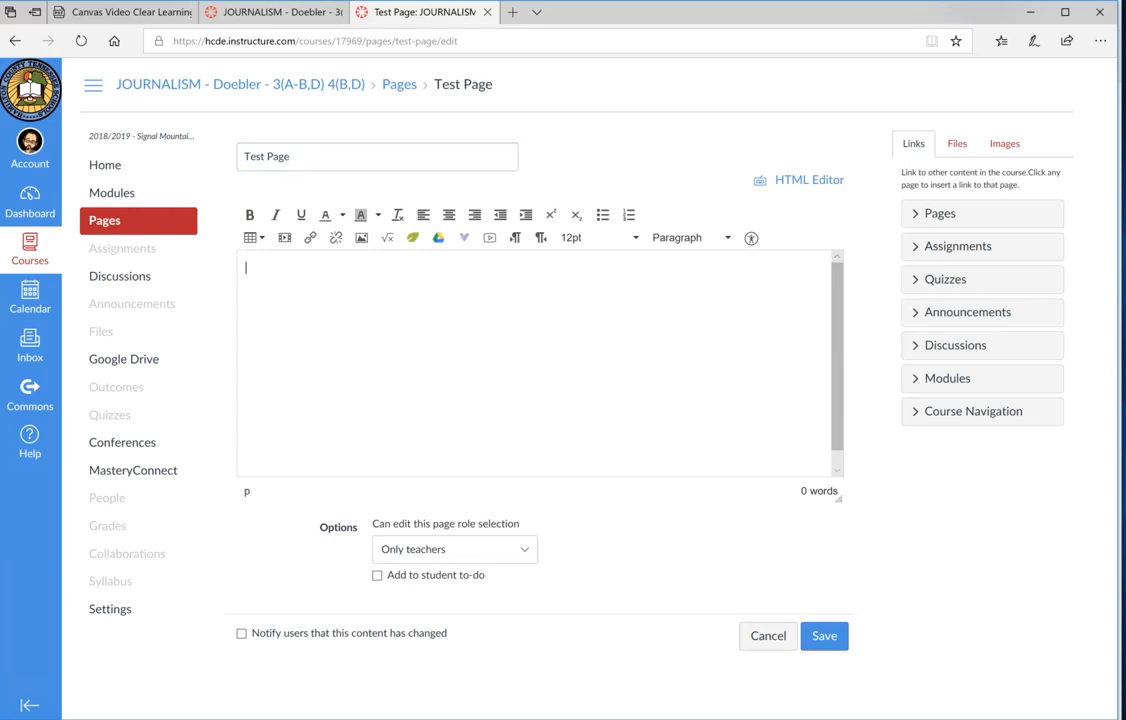
text(Type my content)
key(Return)
key(Return)
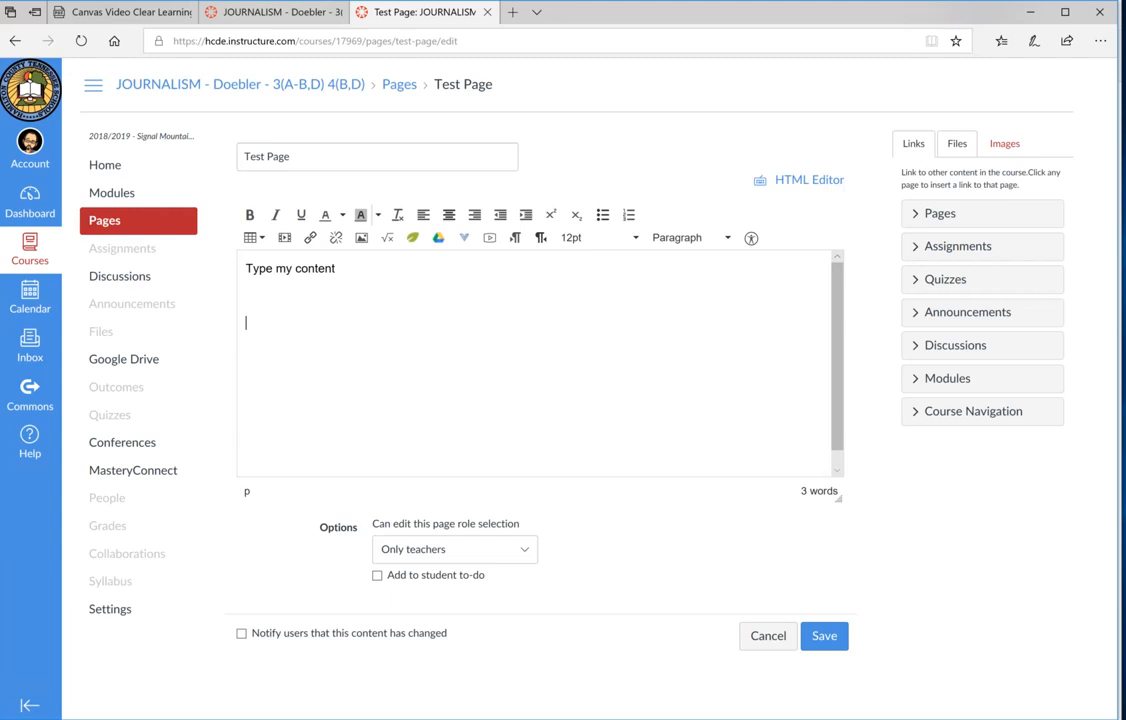
Step: Look through the course files available for inserting a download link into the page
click(957, 143)
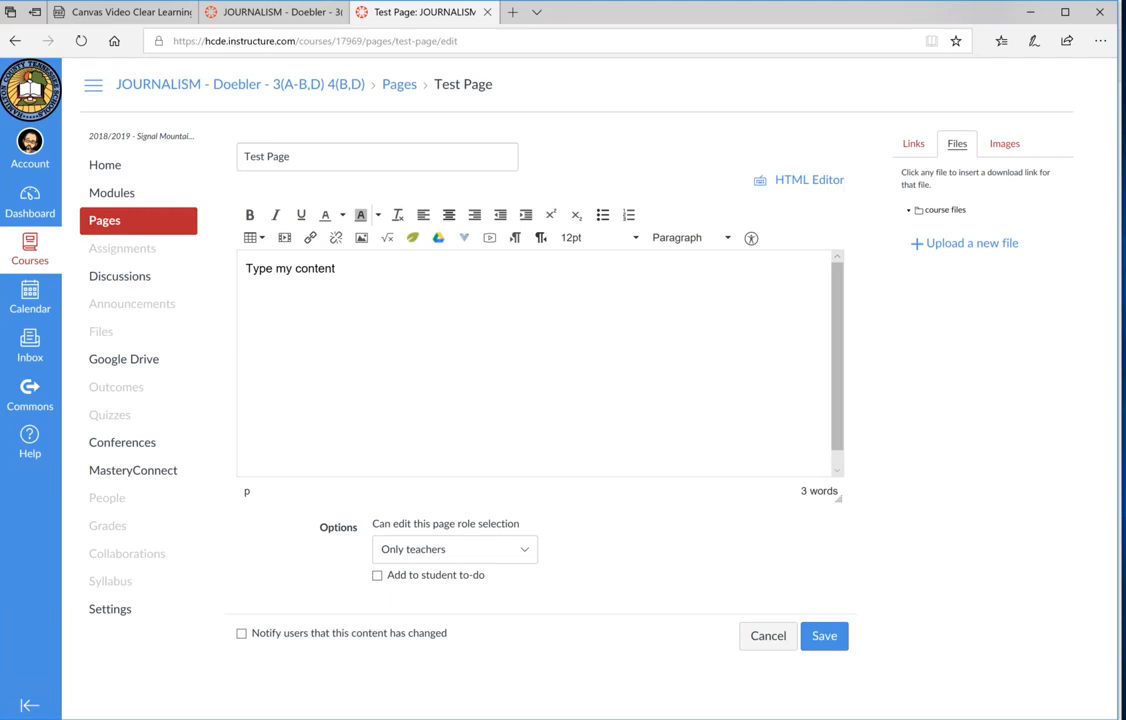
click(945, 210)
click(248, 295)
Step: Search Flickr for "clock" and embed the picture of a black street clock against a blue sky in the page
click(1005, 144)
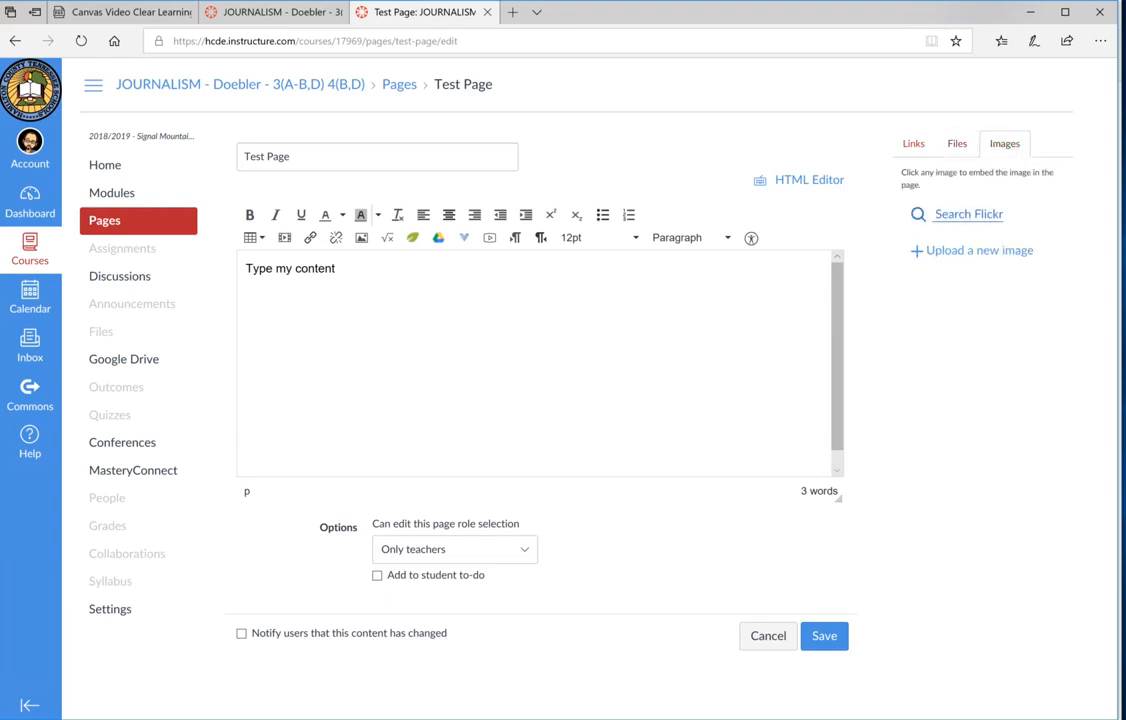
click(960, 214)
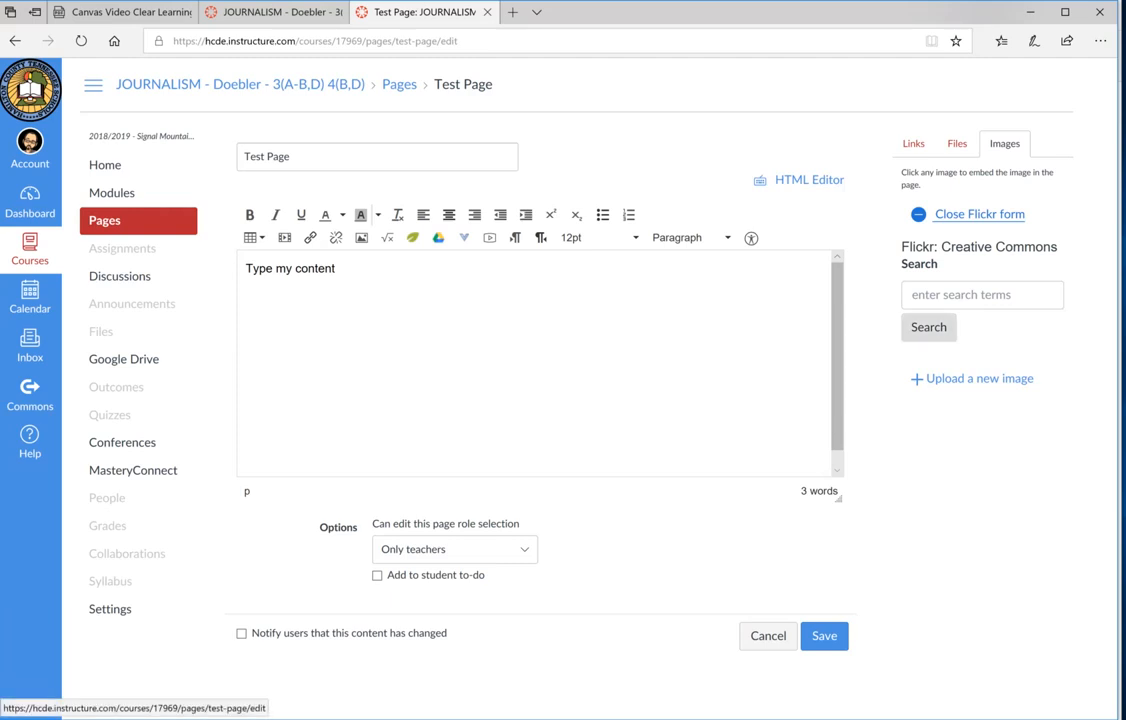
click(966, 295)
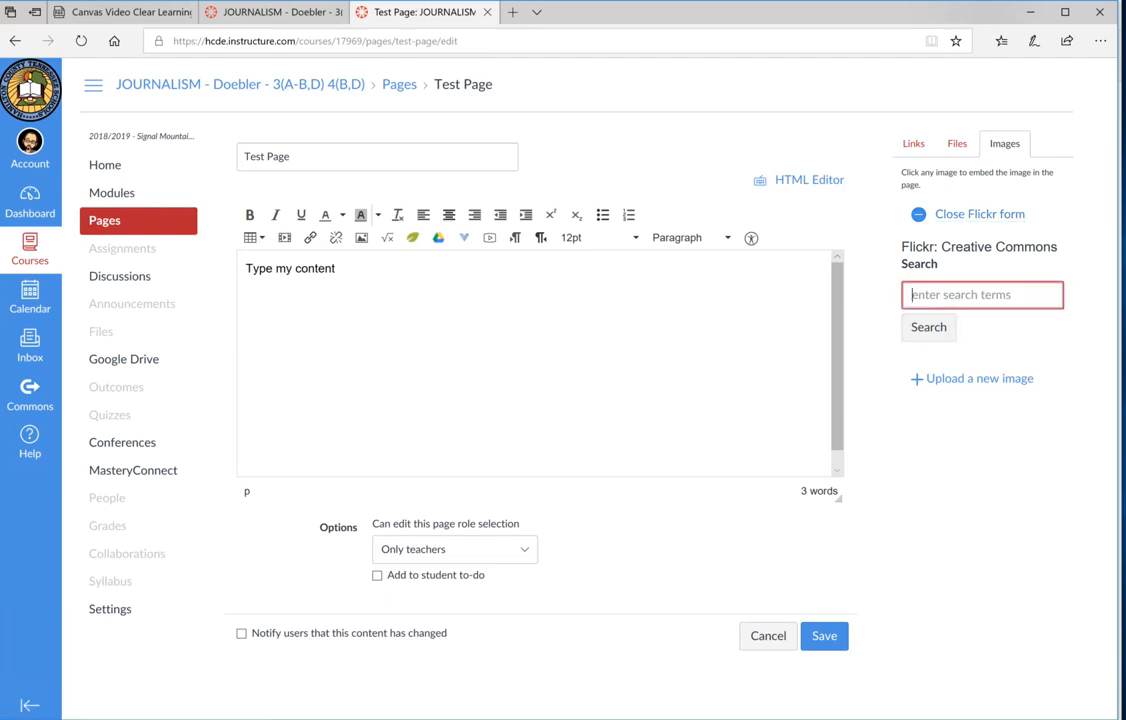
text(clock)
key(Return)
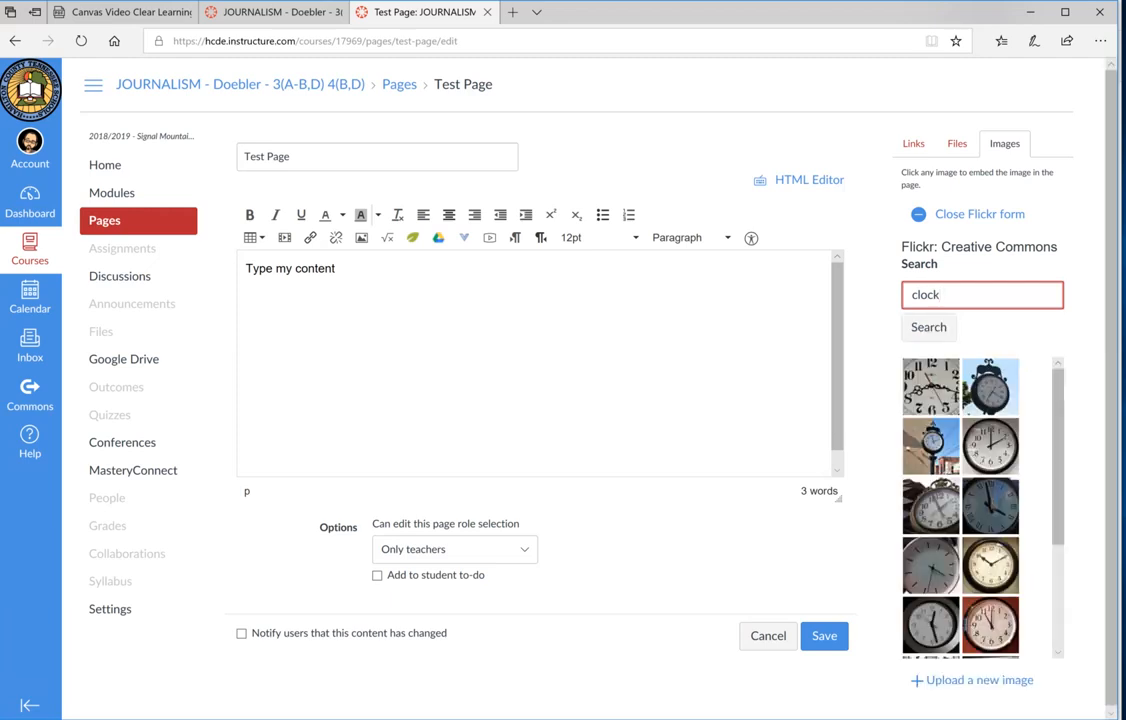
click(990, 386)
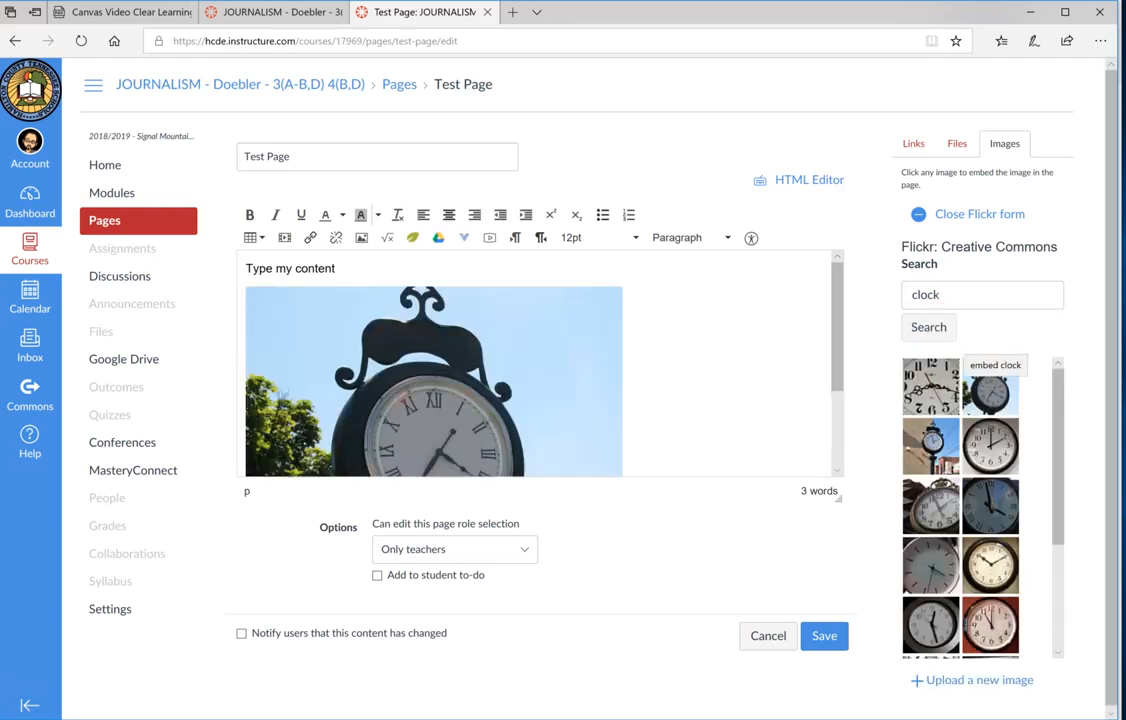
Step: Add the line "You are running out of time....to finish." below the clock picture, followed by two line breaks
scroll(540, 363, down, 2)
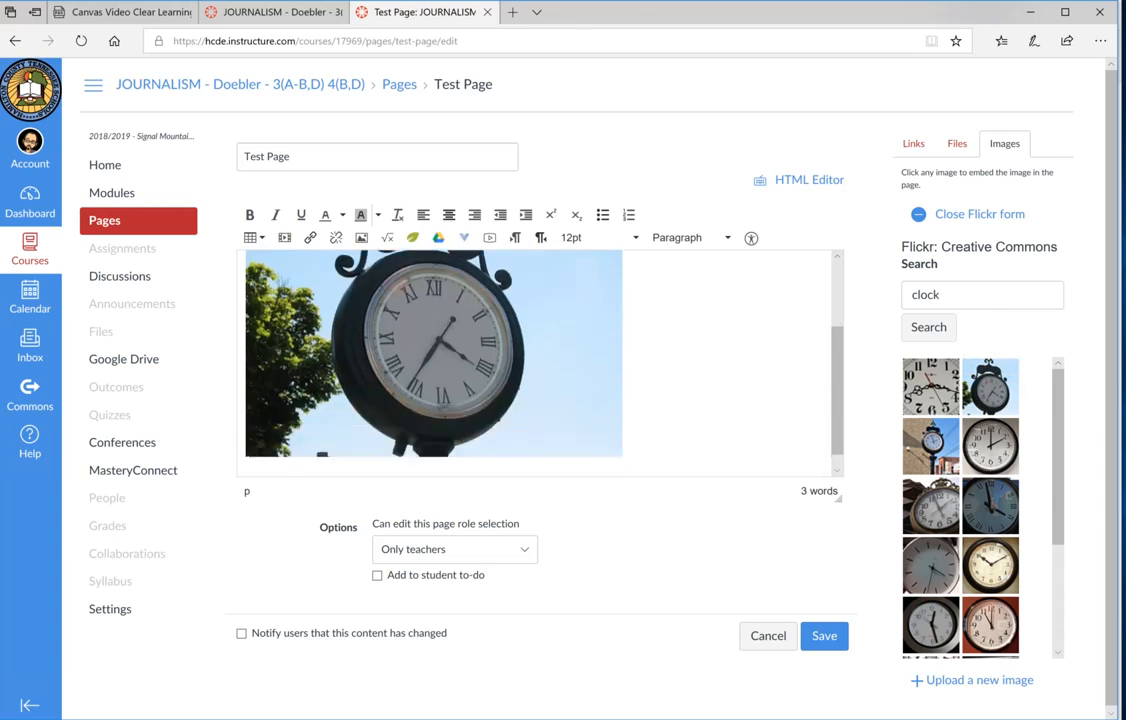
click(625, 315)
key(Return)
text(You are )
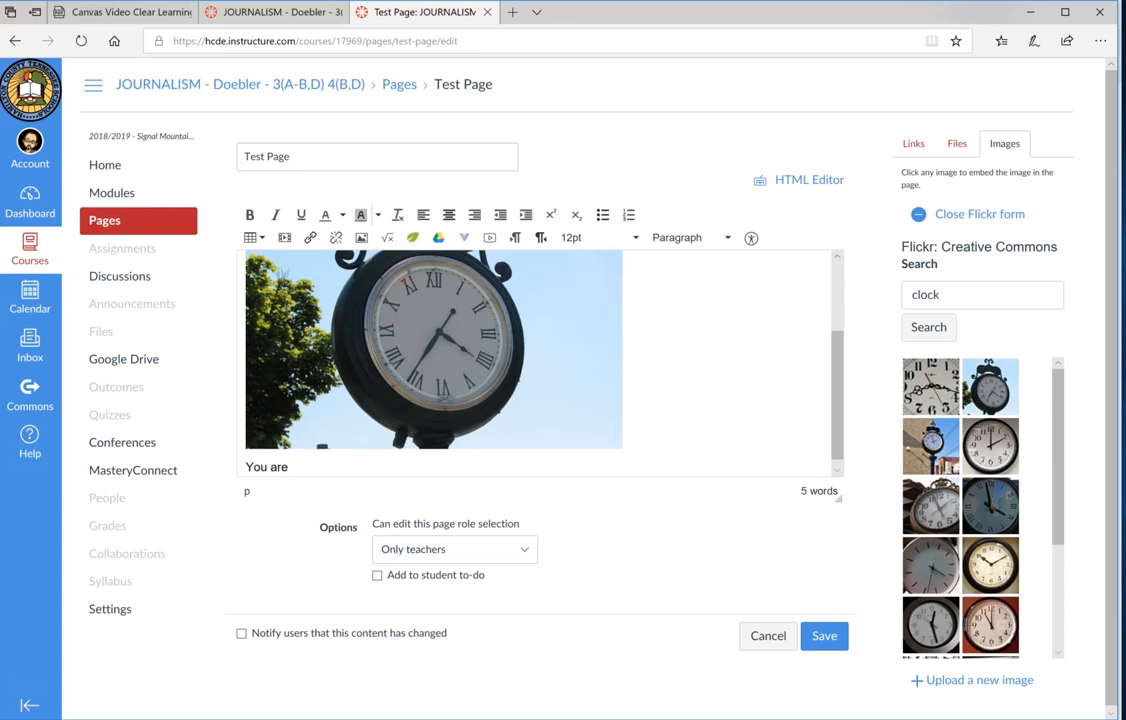
text(running out of time....)
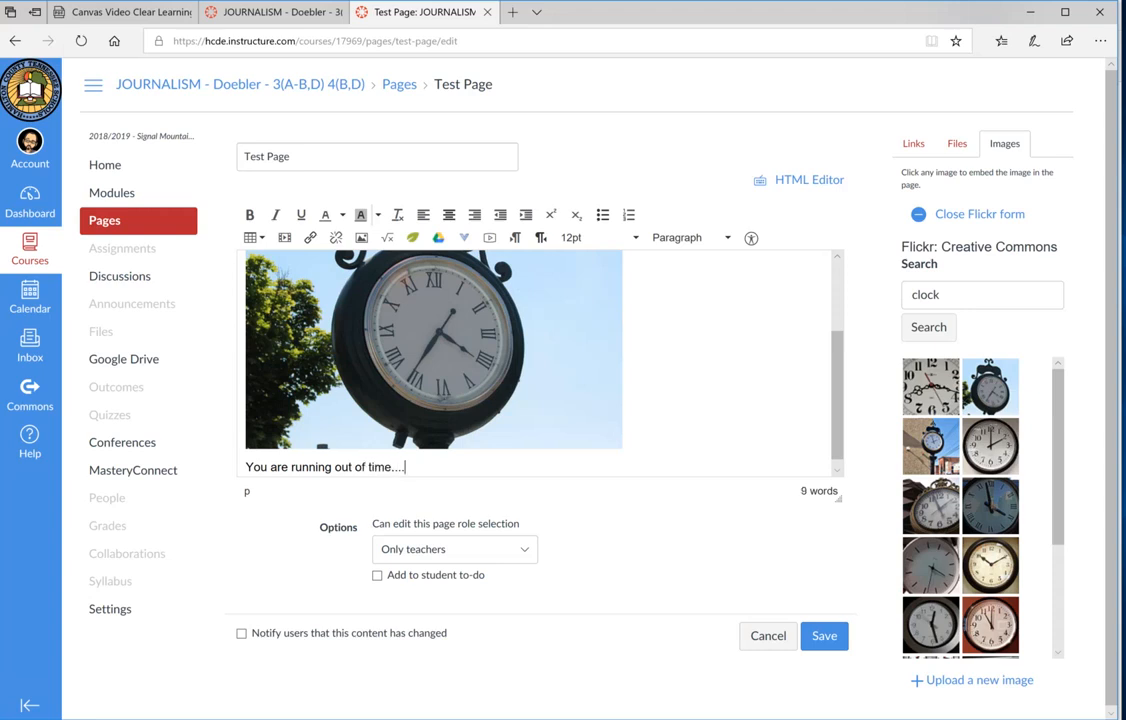
text(to finish.)
key(Return)
key(Return)
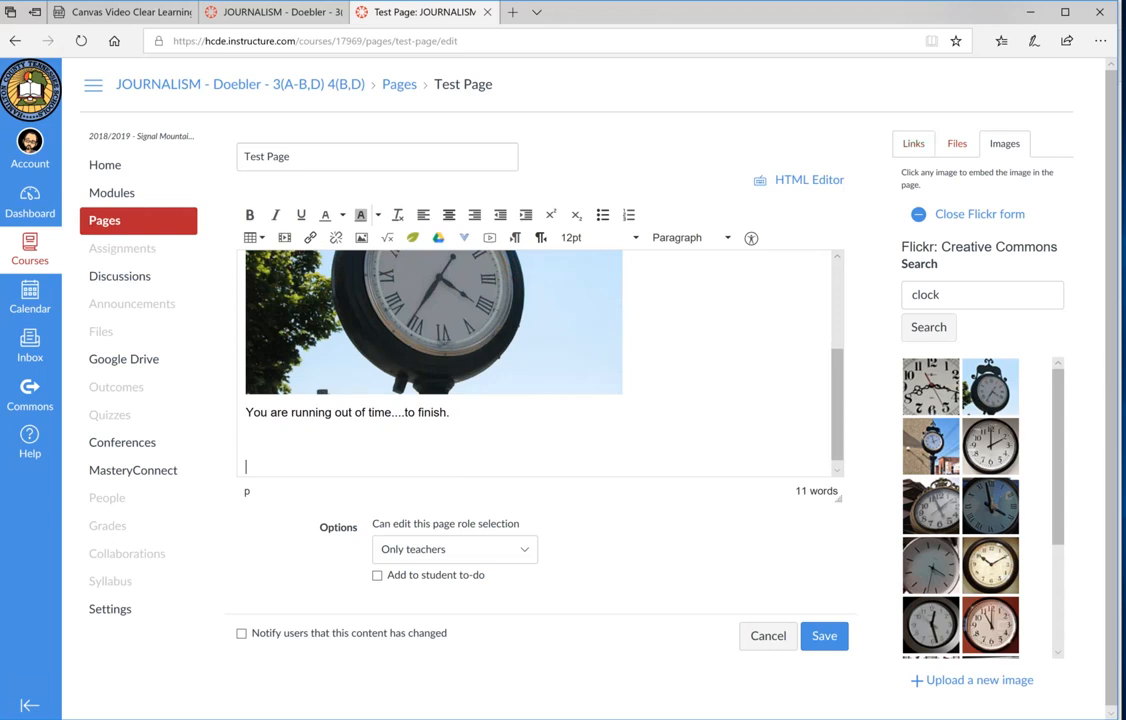
Step: Look at the course pages and assignments that can be linked from the page
click(913, 144)
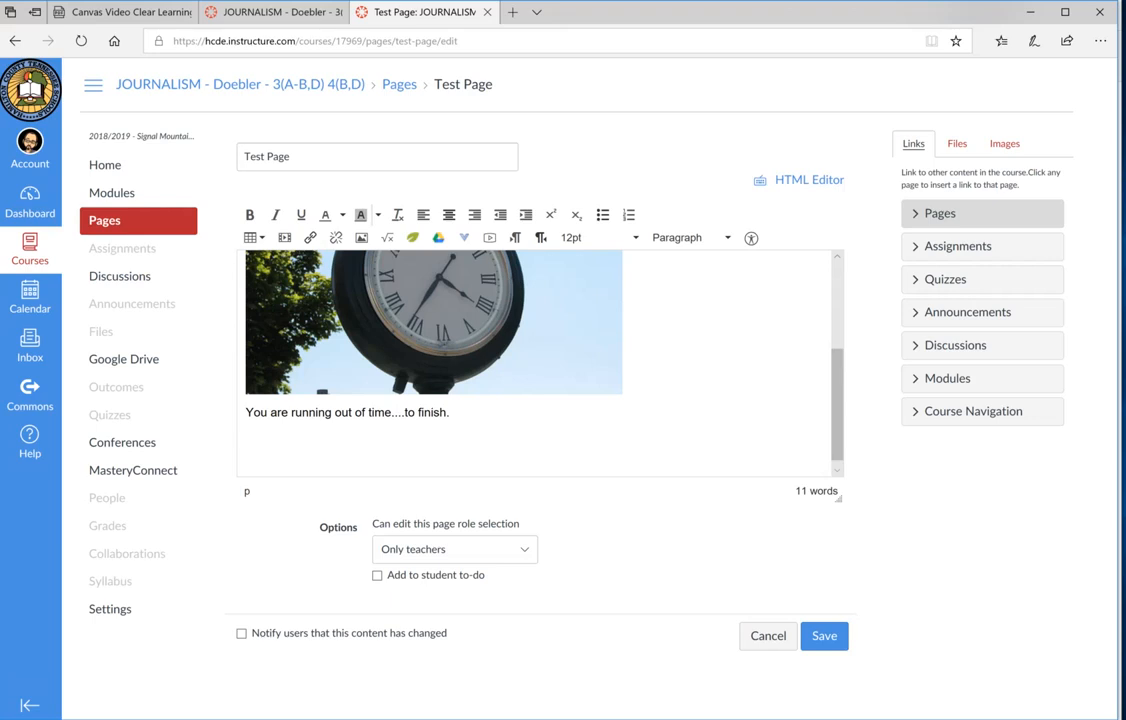
click(940, 213)
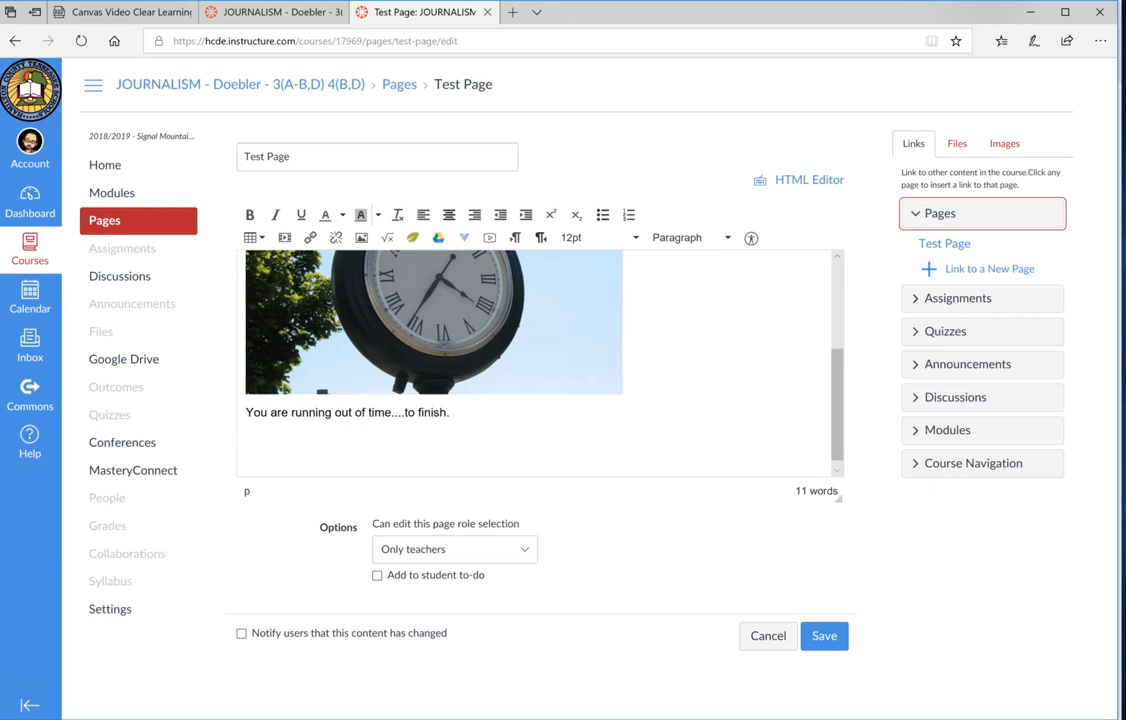
click(958, 299)
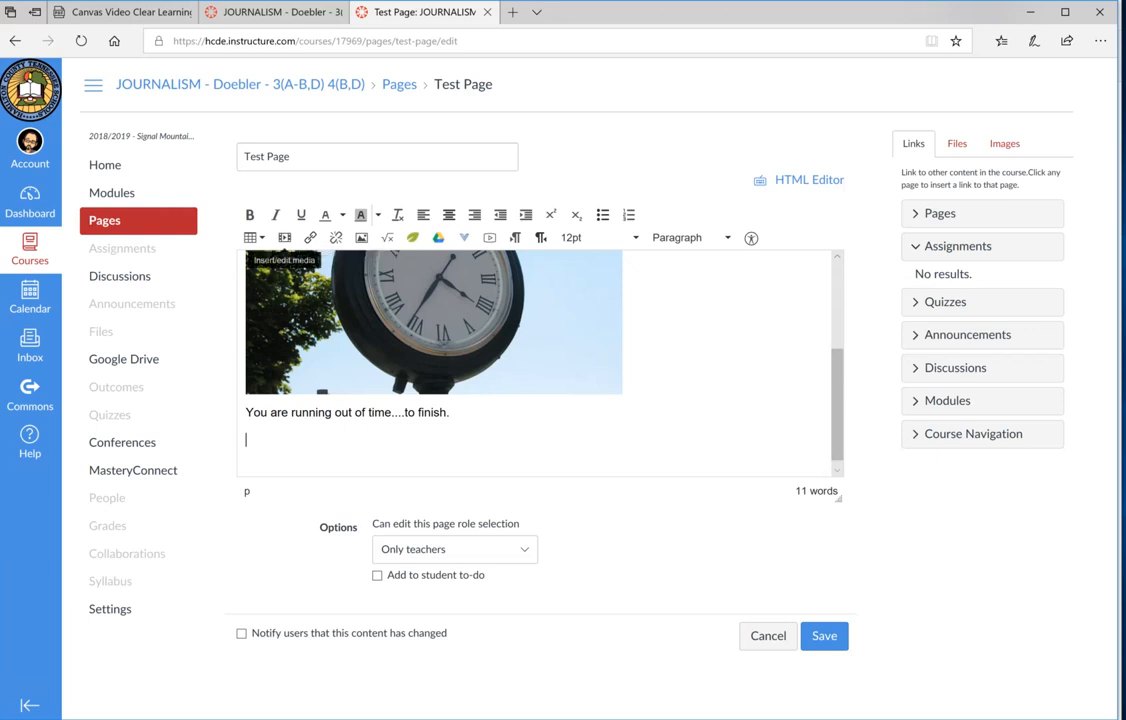
Step: View the General and Embed options for inserting media, and leave the dialog without inserting anything
click(284, 237)
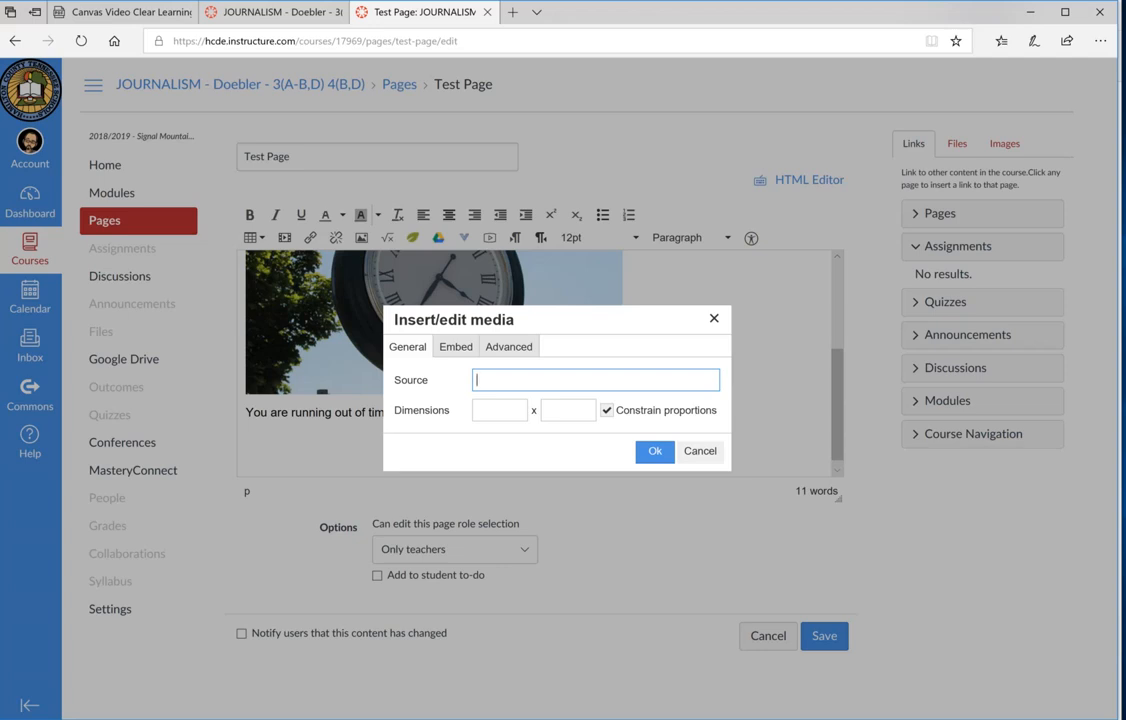
click(456, 346)
click(462, 402)
click(408, 347)
click(594, 380)
click(700, 451)
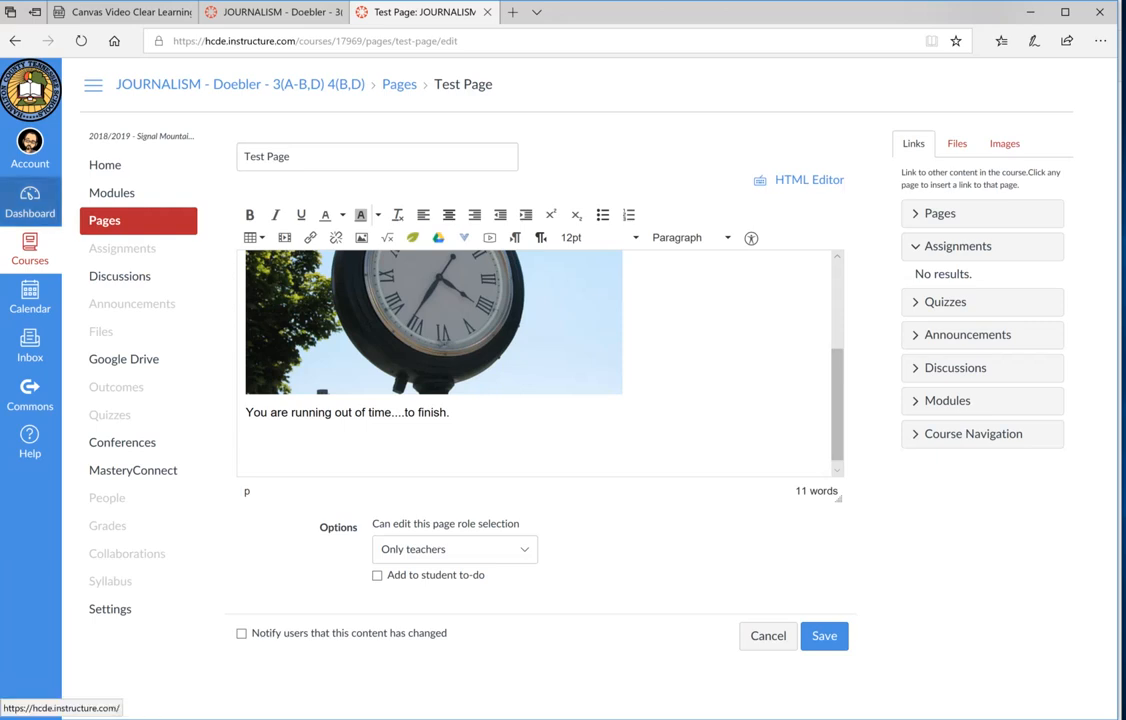
Step: Leave the editing of Test Page and discard the unsaved changes
click(768, 635)
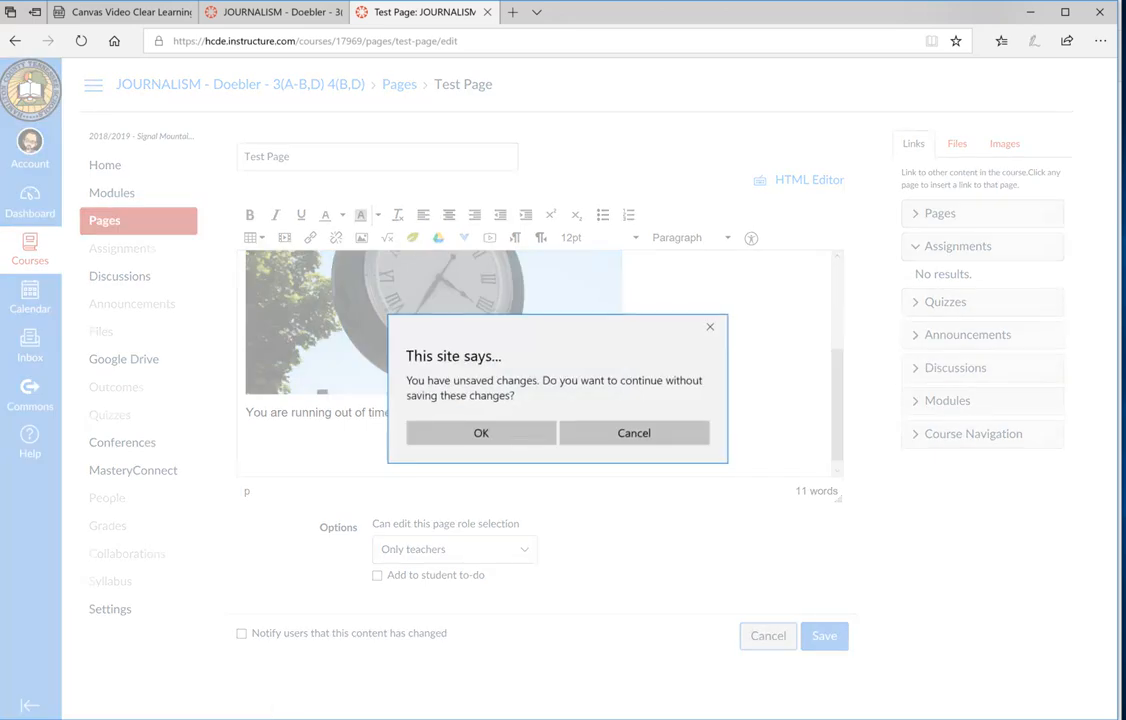
click(481, 432)
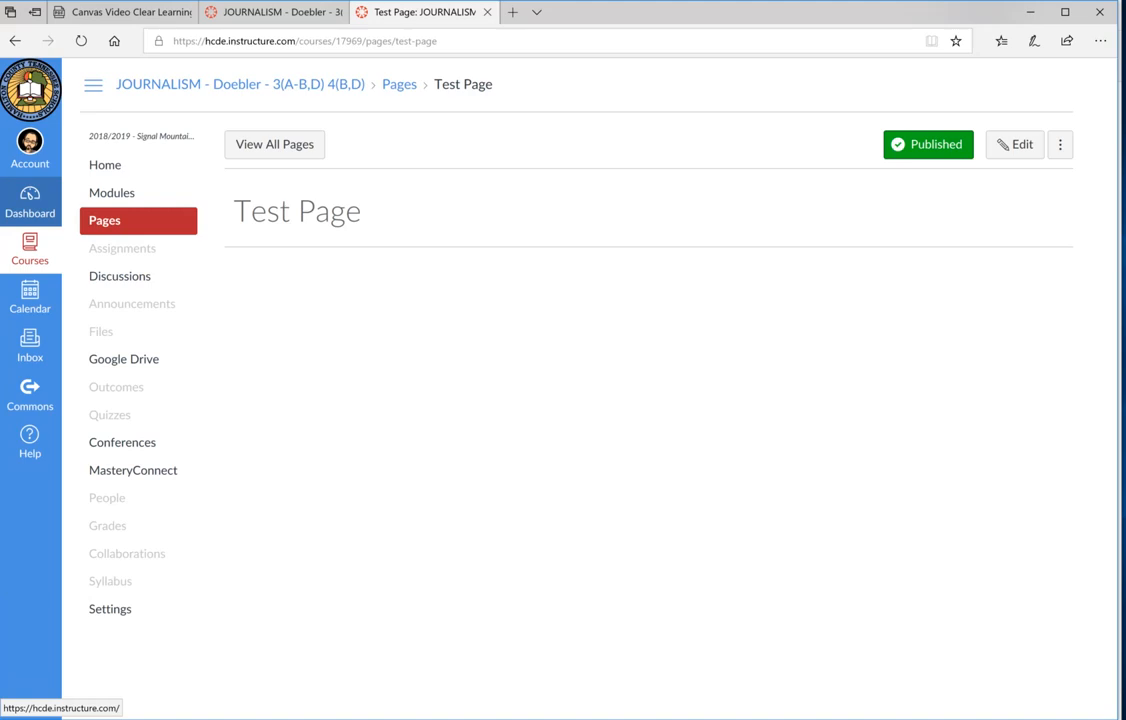
Step: Open the Letter of Recommendation Request assignment in HONORS ENGLISH 12 and preview slides 1 to 3 of 002 LOR Request.pptx
click(30, 200)
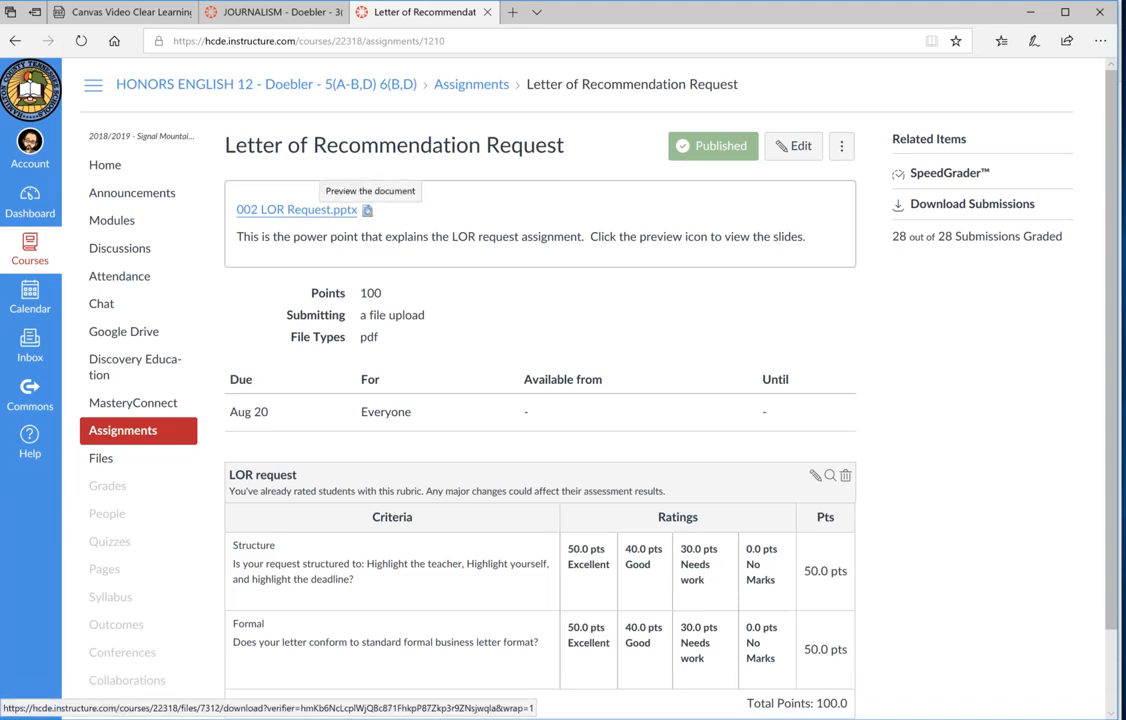
click(367, 210)
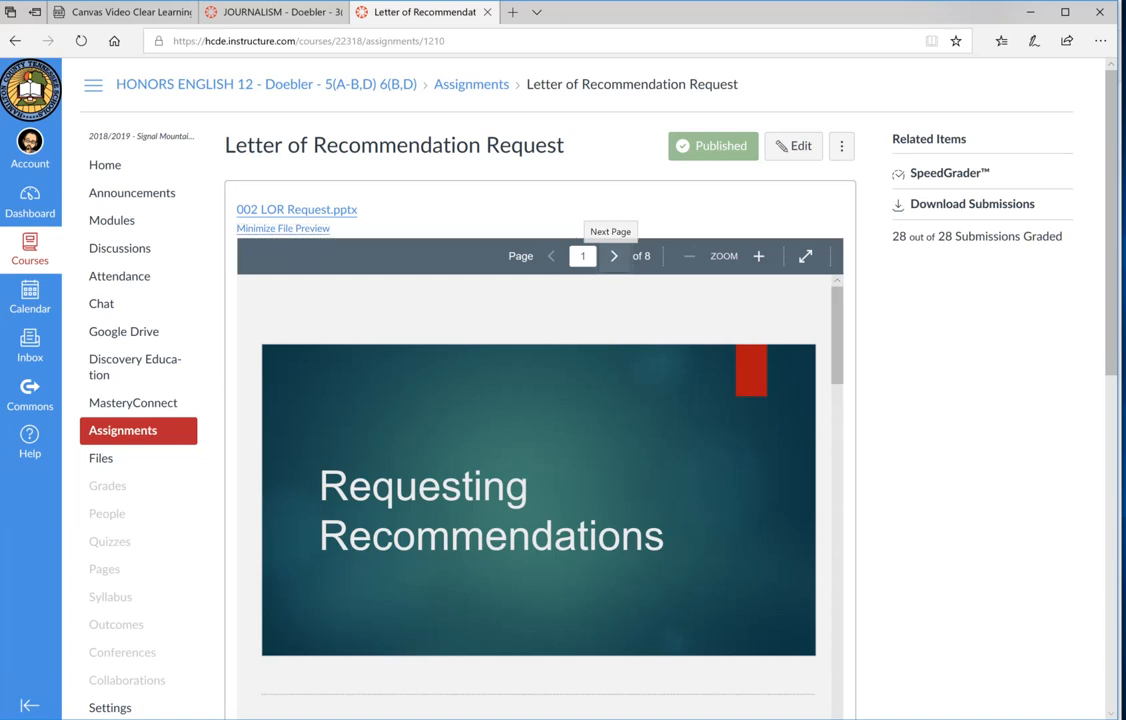
click(614, 256)
click(614, 256)
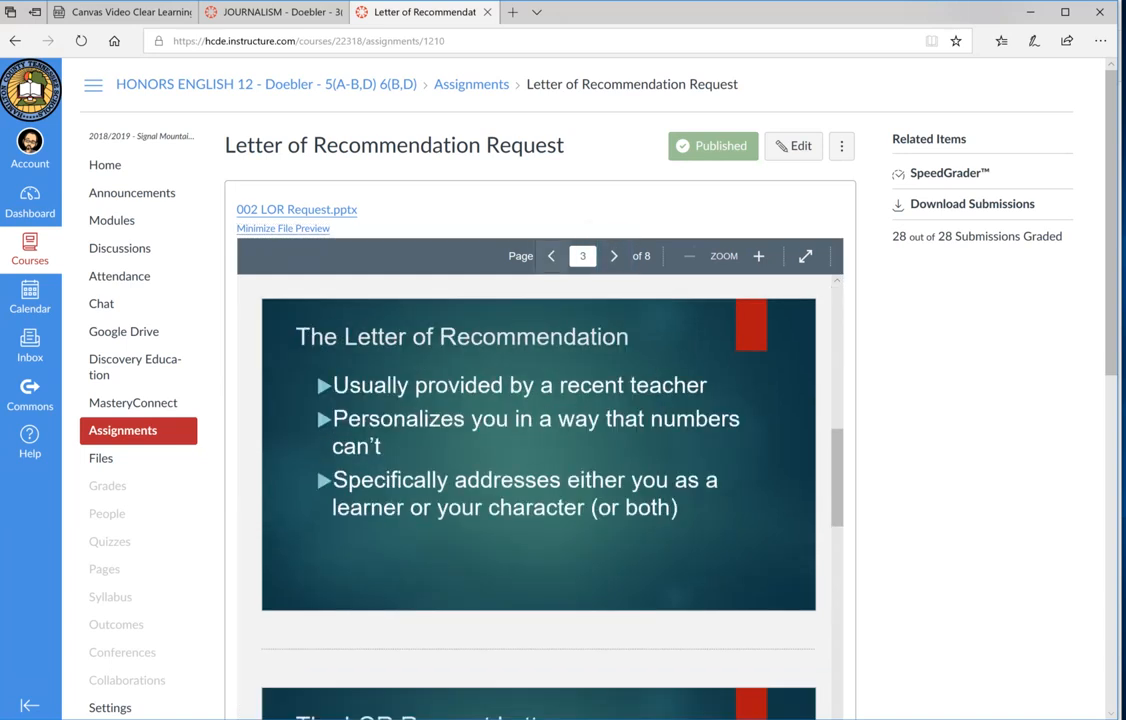
click(551, 256)
click(551, 256)
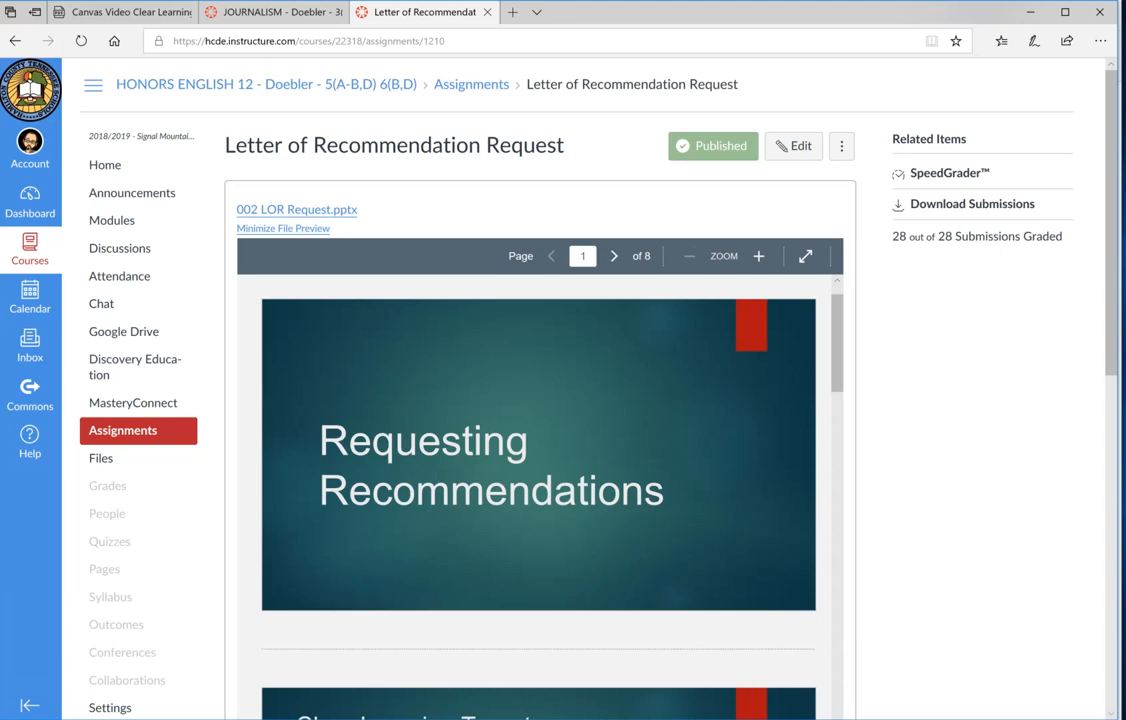
Step: Return to the JOURNALISM course and add a new assignment named "Test Assignment" to the How to Use Canvas module
click(30, 198)
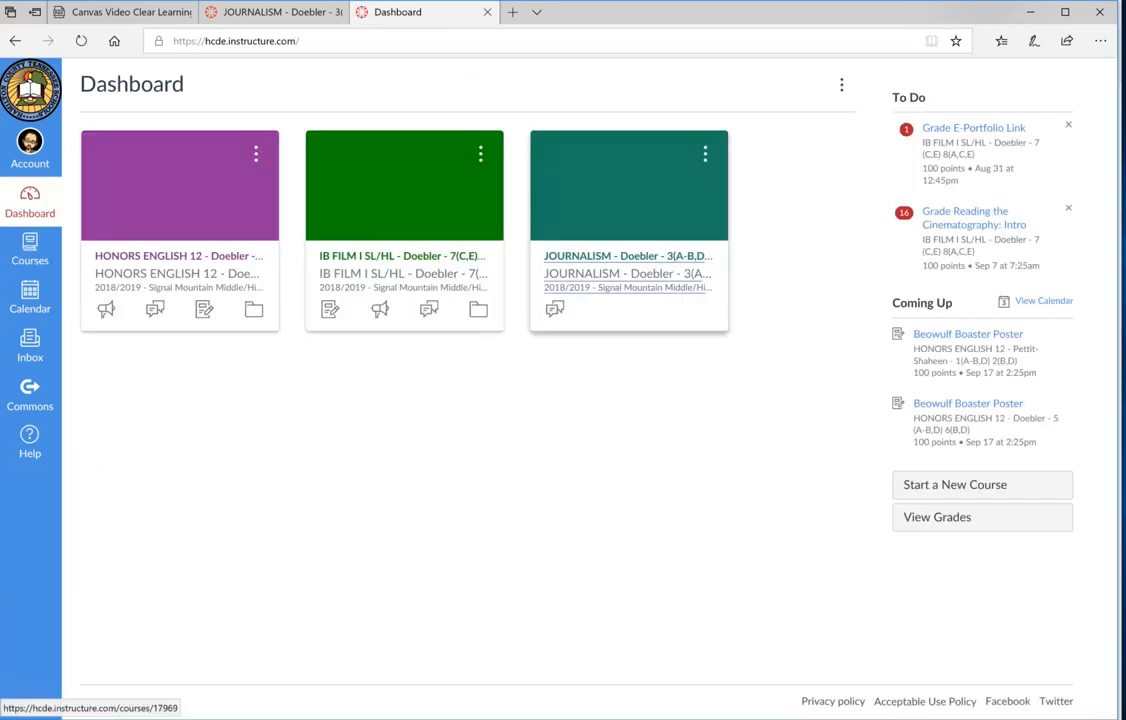
click(547, 284)
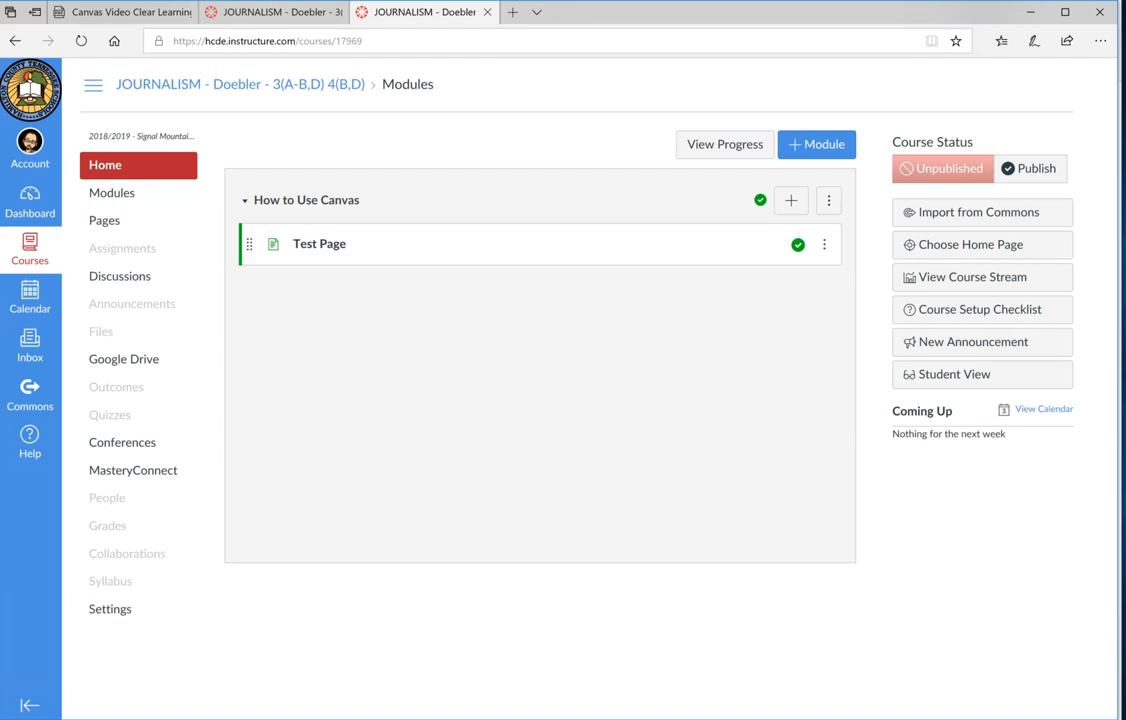
click(791, 200)
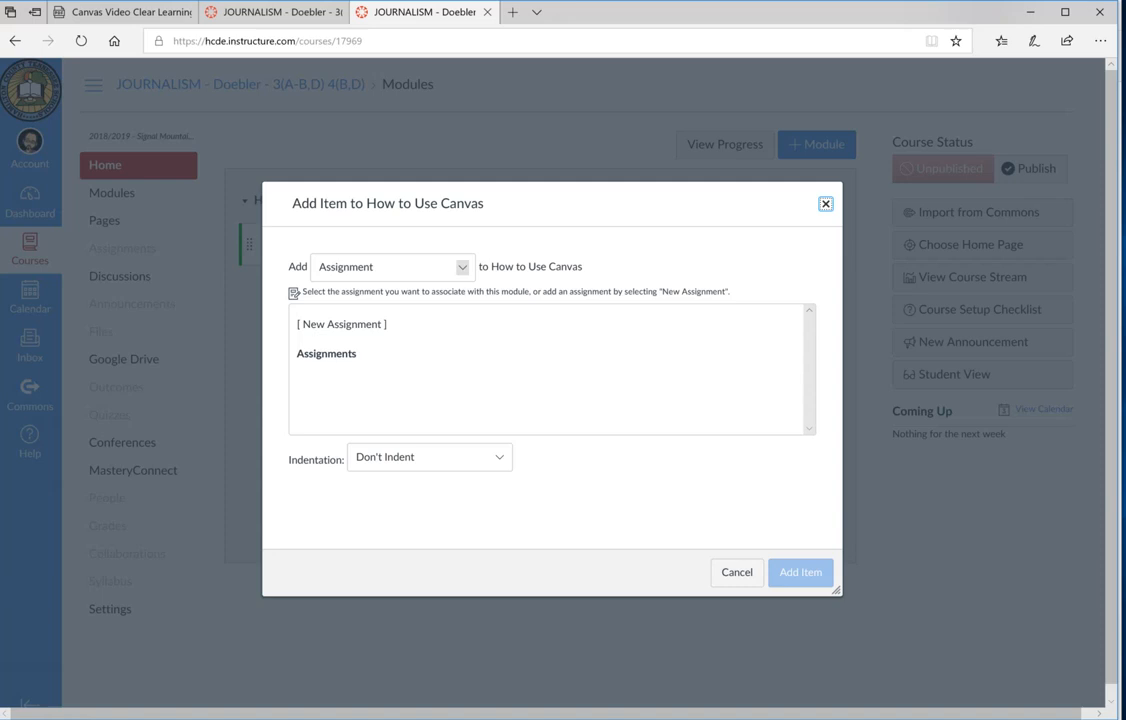
click(462, 267)
click(462, 267)
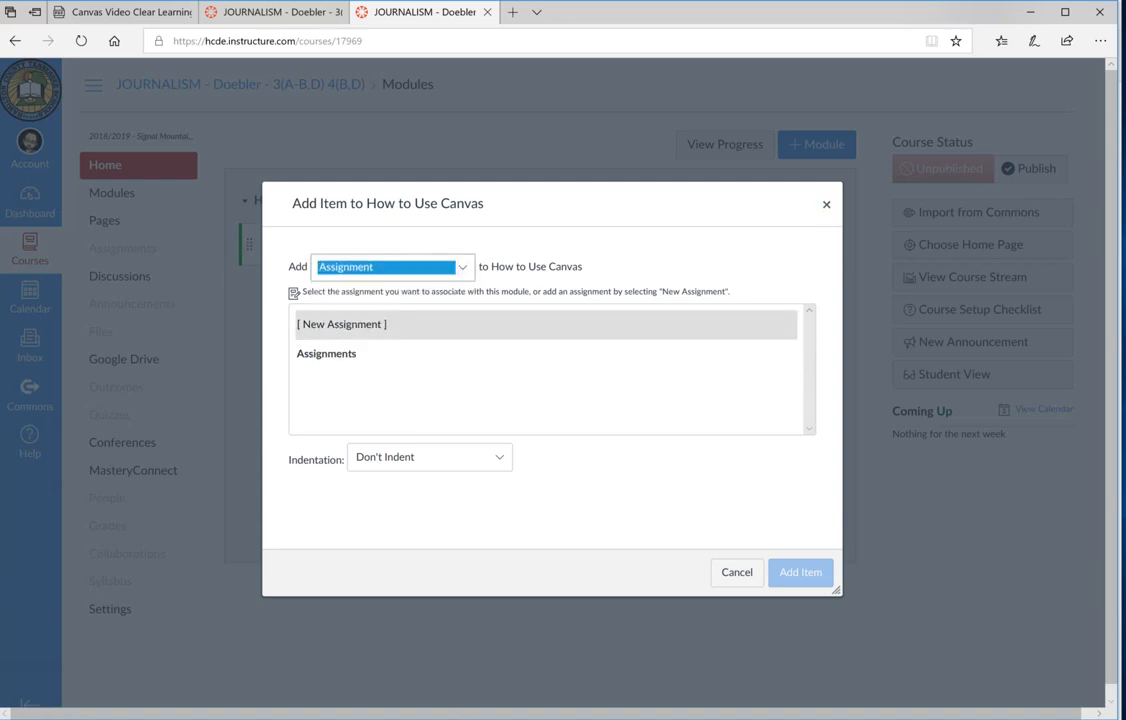
click(400, 324)
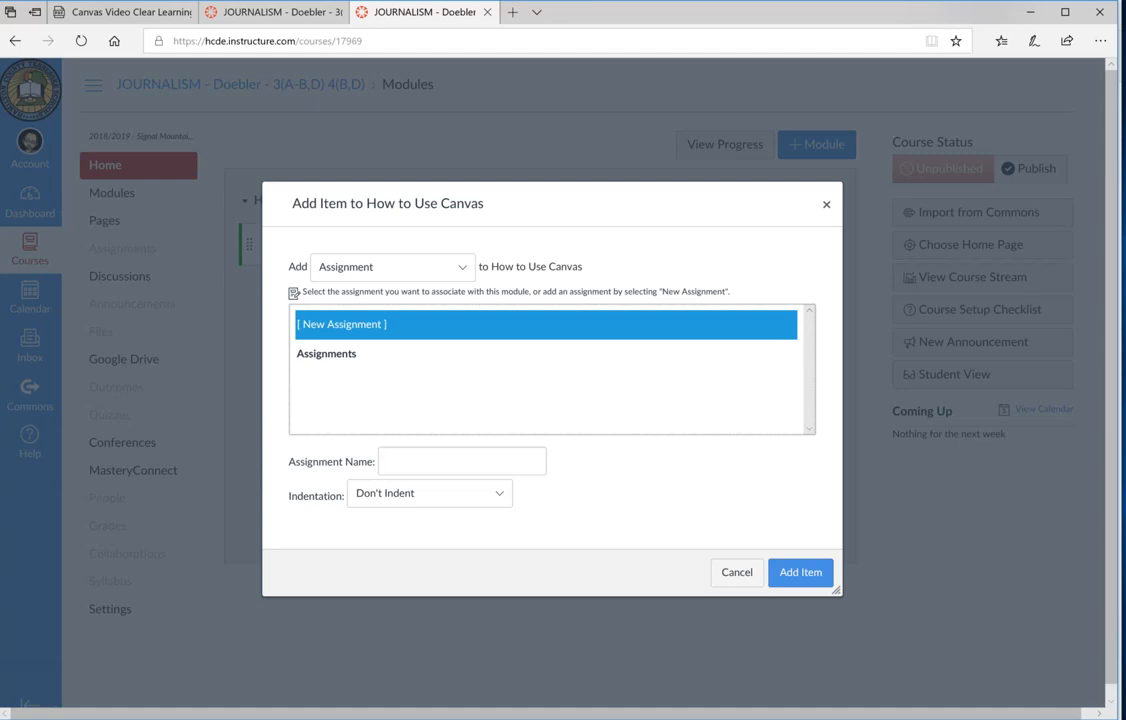
click(450, 461)
text(Test )
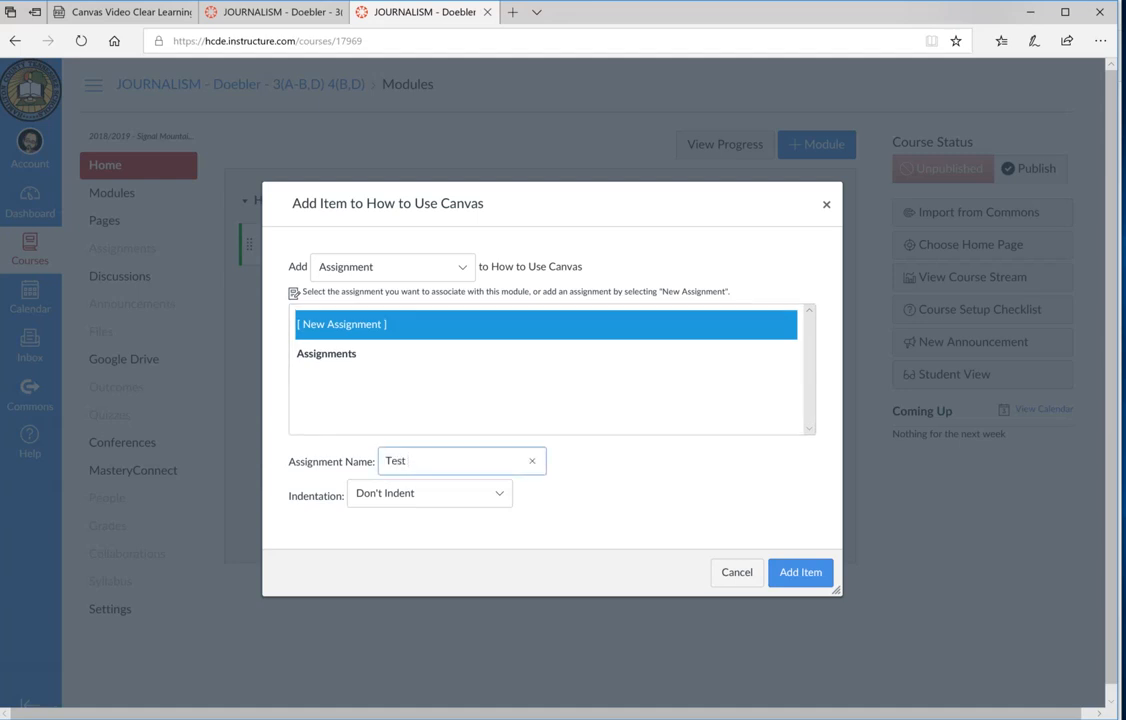
text(Assignment)
key(Return)
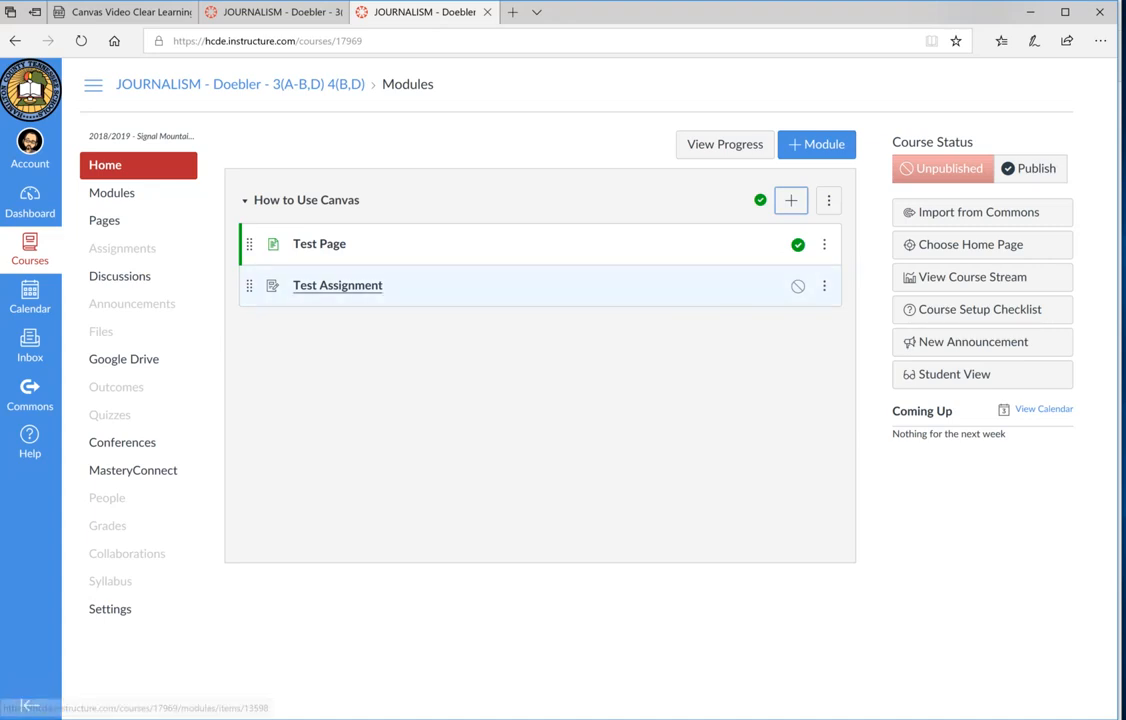
Step: Open Test Assignment and start a new rubric for it titled "Test Rubric"
click(320, 285)
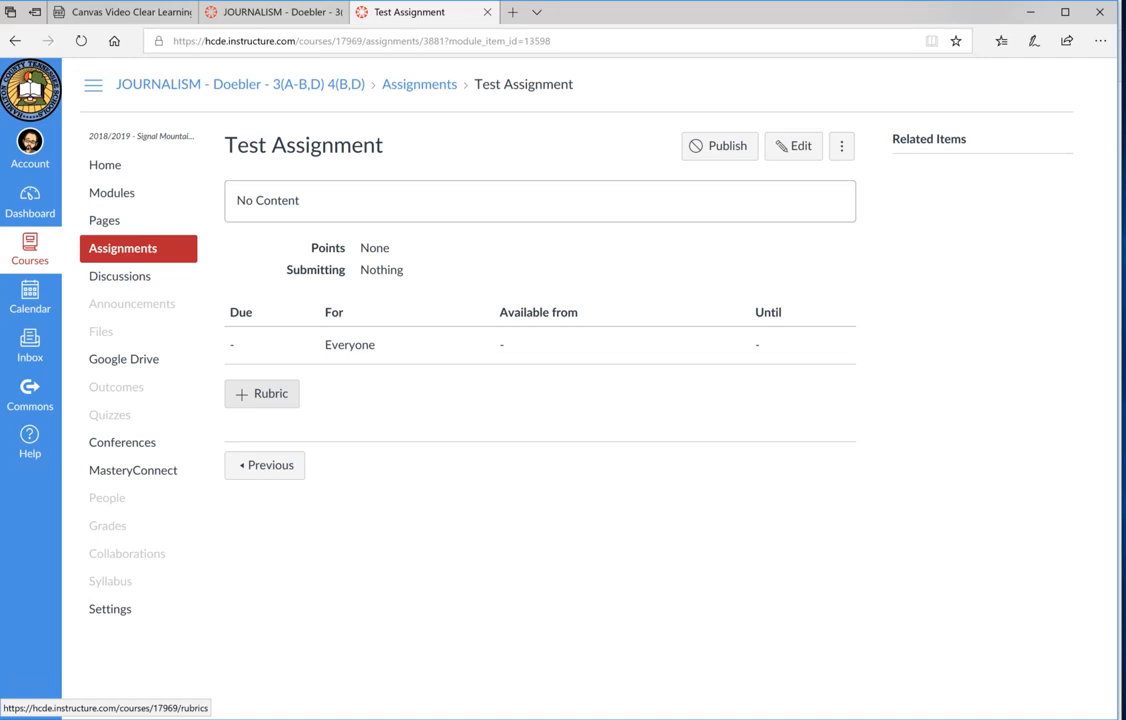
click(262, 393)
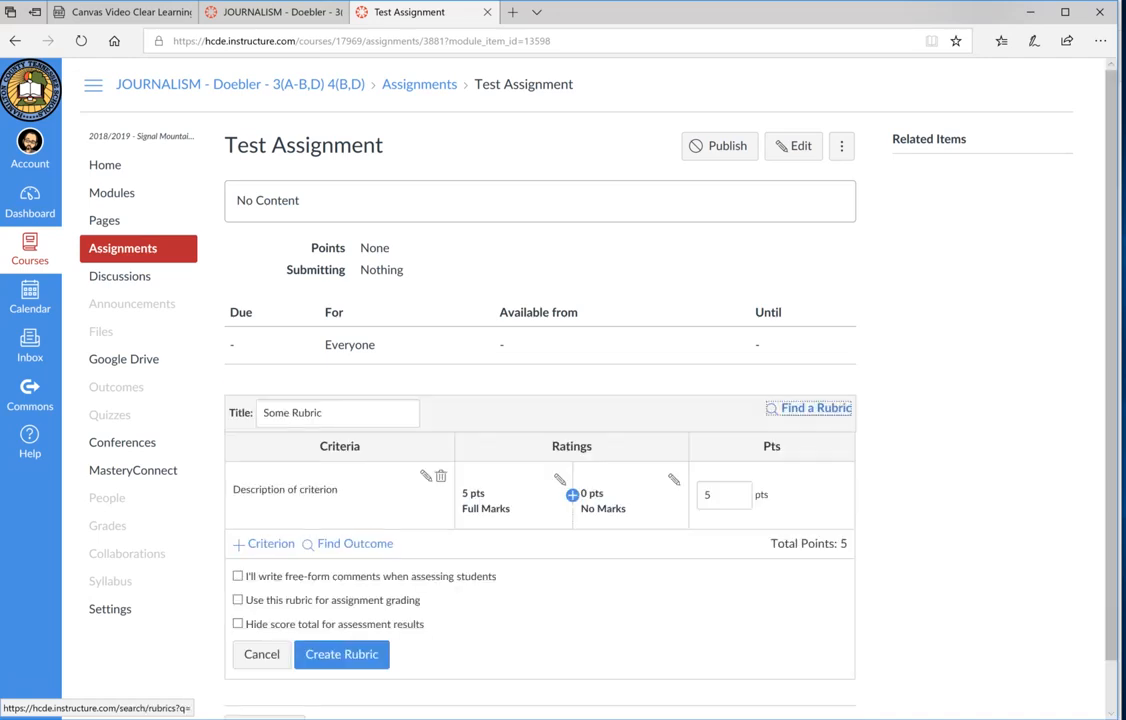
click(340, 413)
key(ctrl+a)
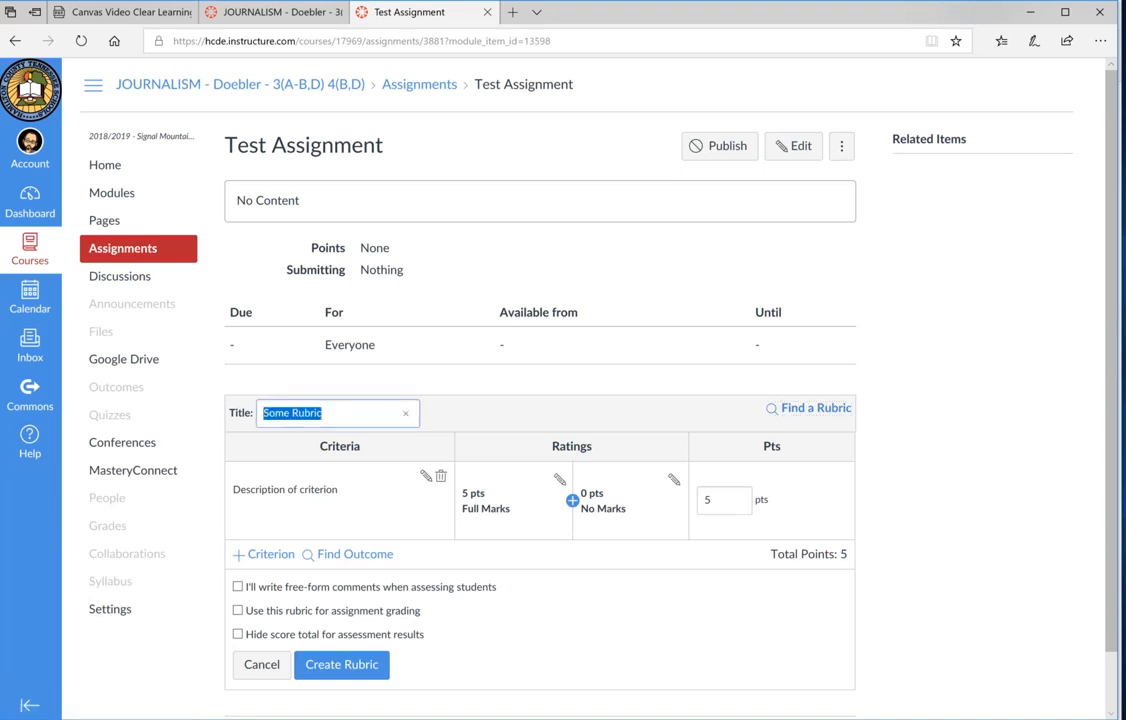
text(Test R)
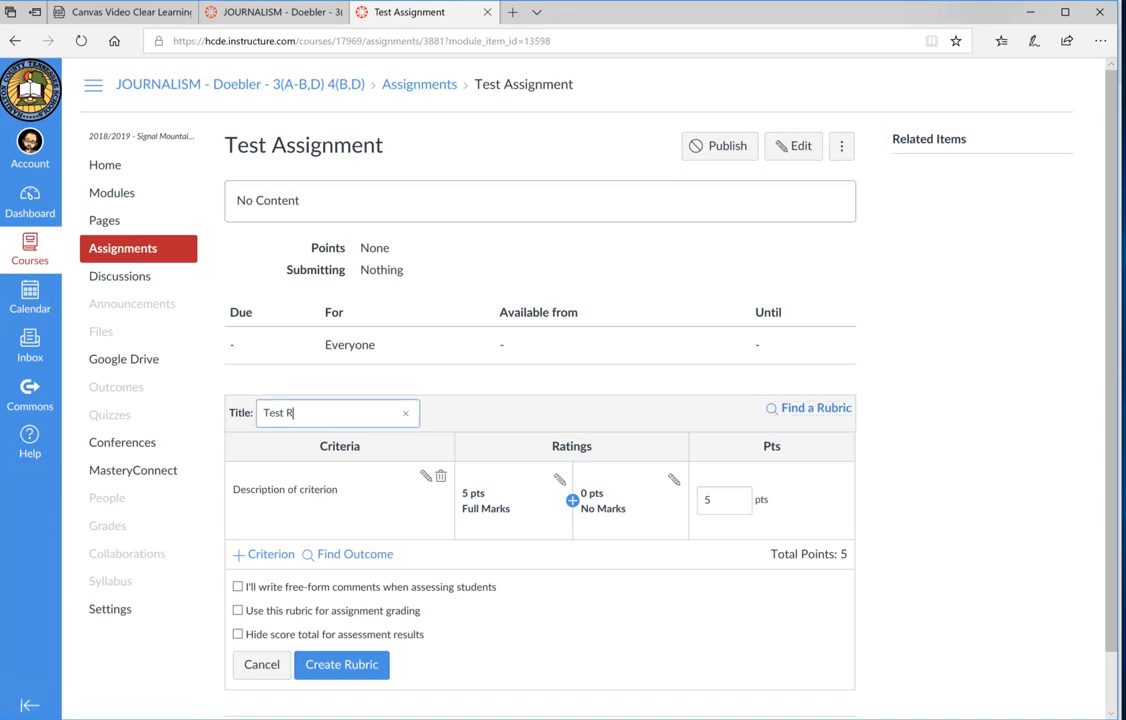
text(ubric)
click(340, 374)
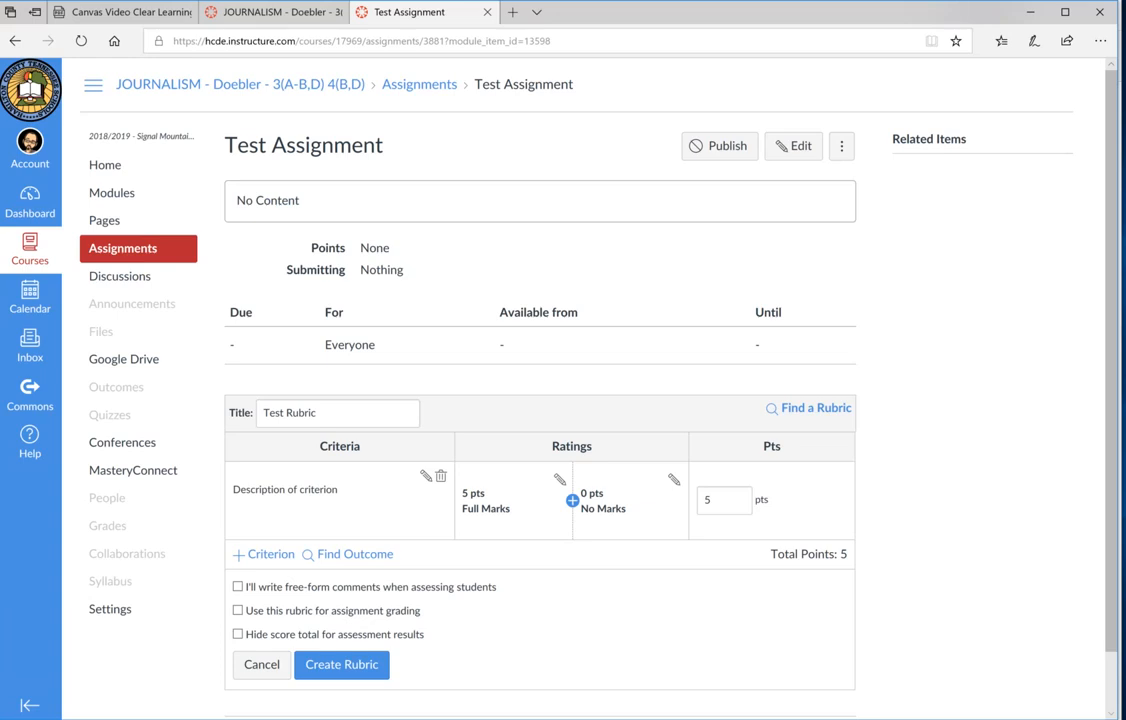
Step: Change the description of the rubric's first criterion to "Camera Knowledge"
click(426, 476)
click(544, 441)
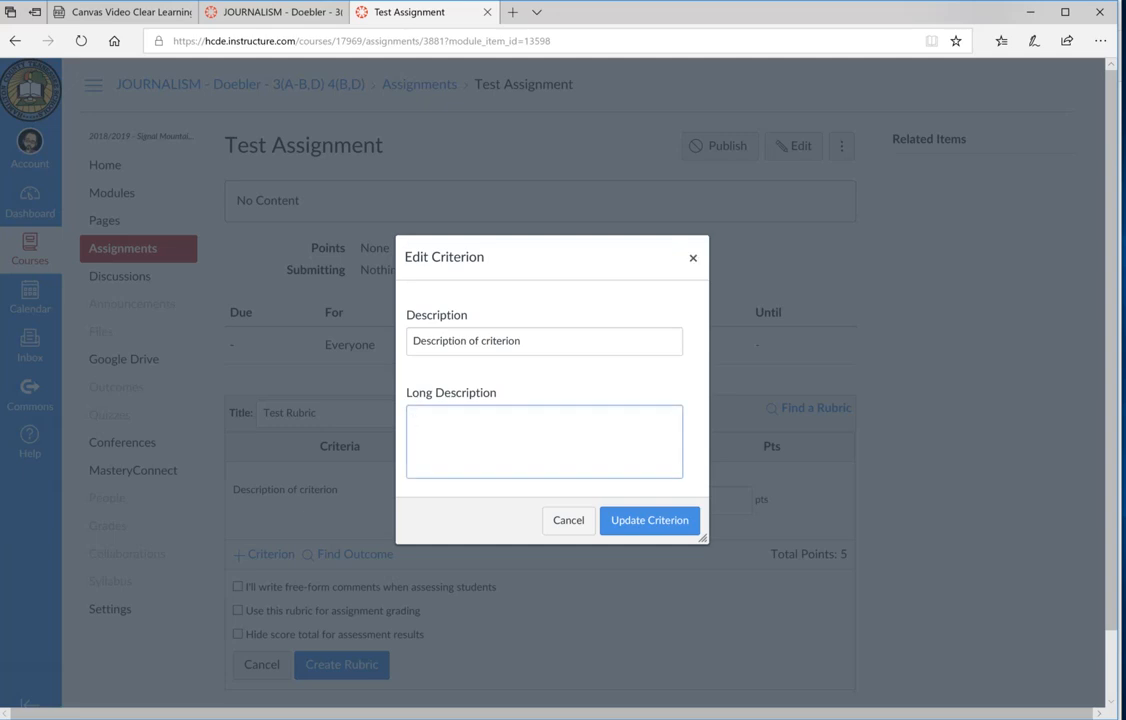
key(shift+Tab)
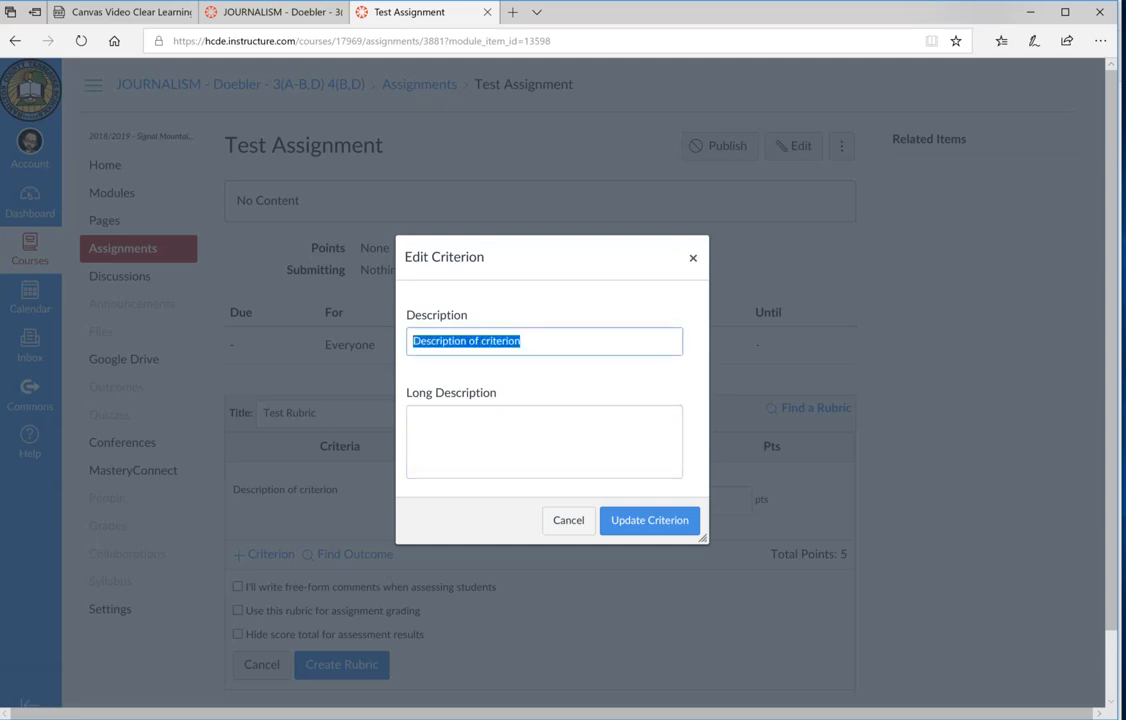
text(Camera )
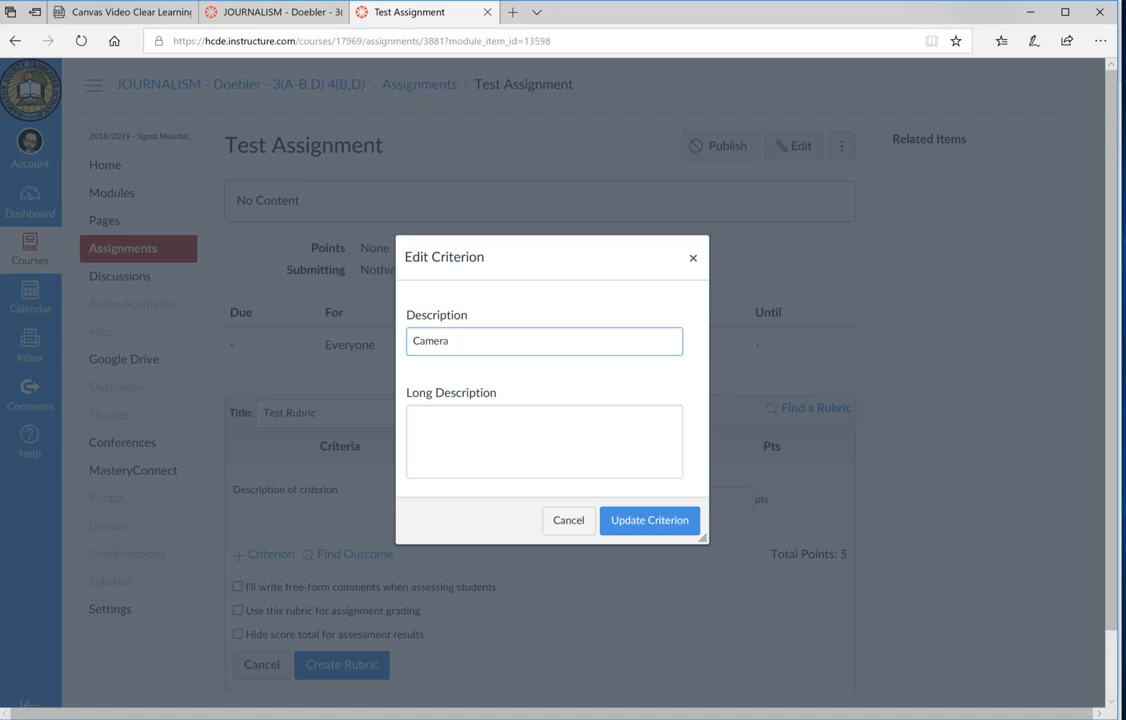
text(Knowledge)
click(649, 520)
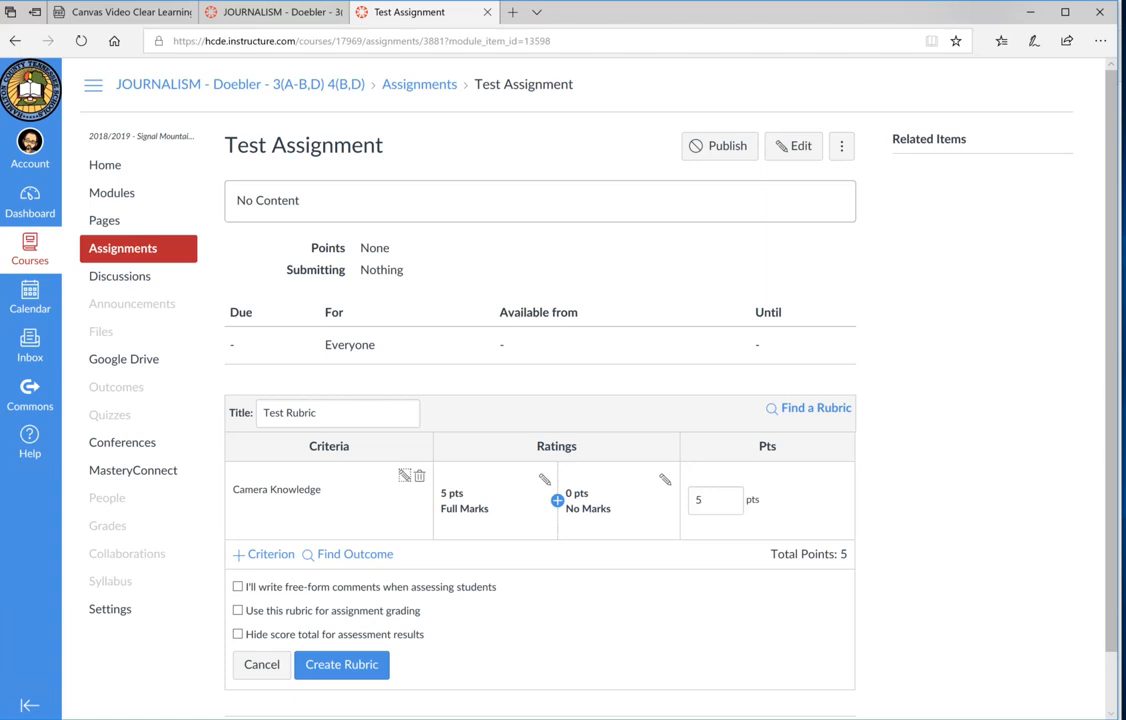
Step: Set the Full Marks rating to 10 points with the description "Sophisticated", and open an additional in-between rating and cancel it
click(545, 480)
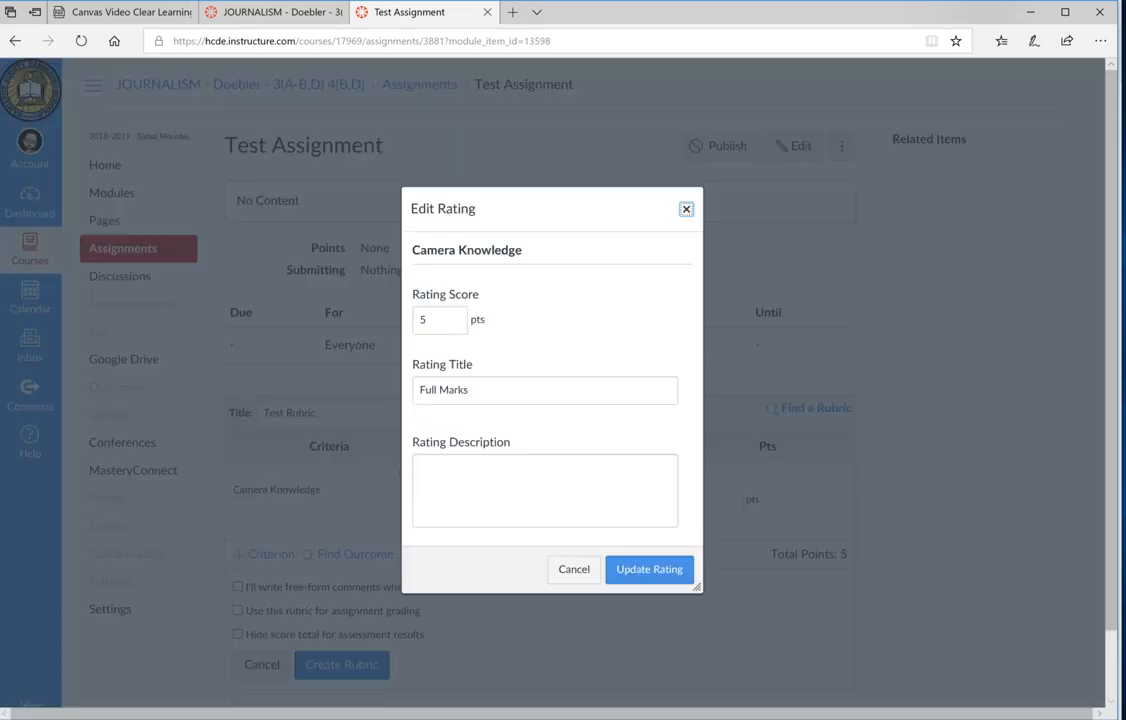
key(Tab)
text(10)
click(545, 490)
text(Sophisticated)
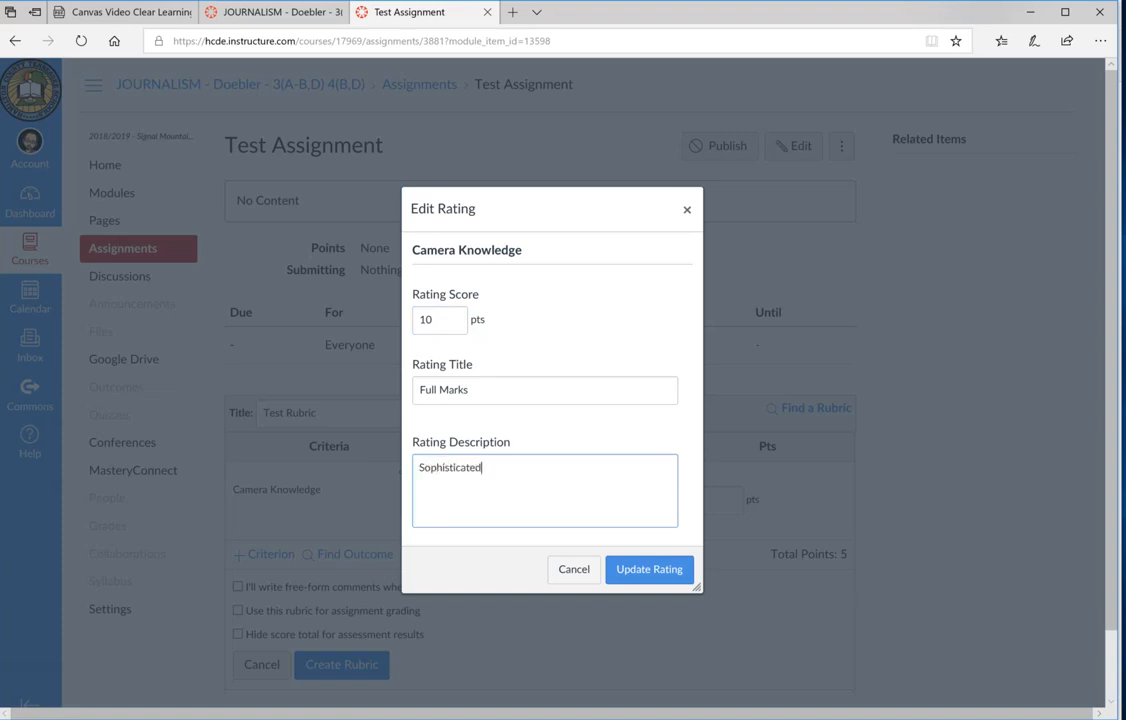
click(649, 569)
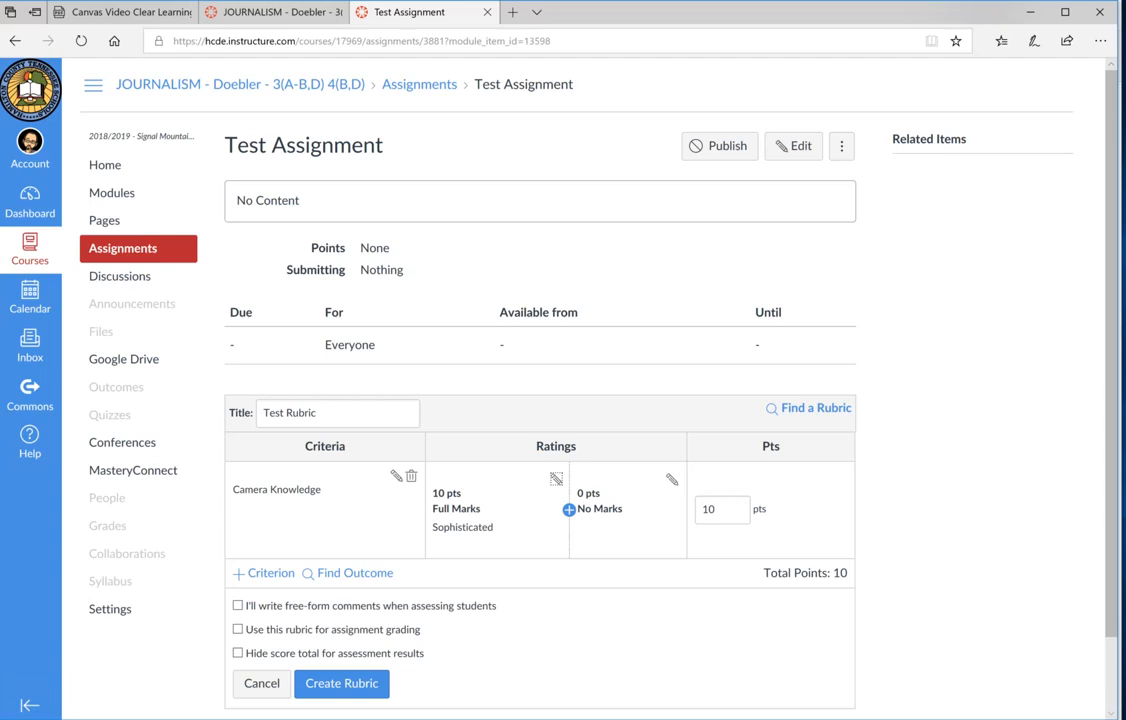
click(568, 509)
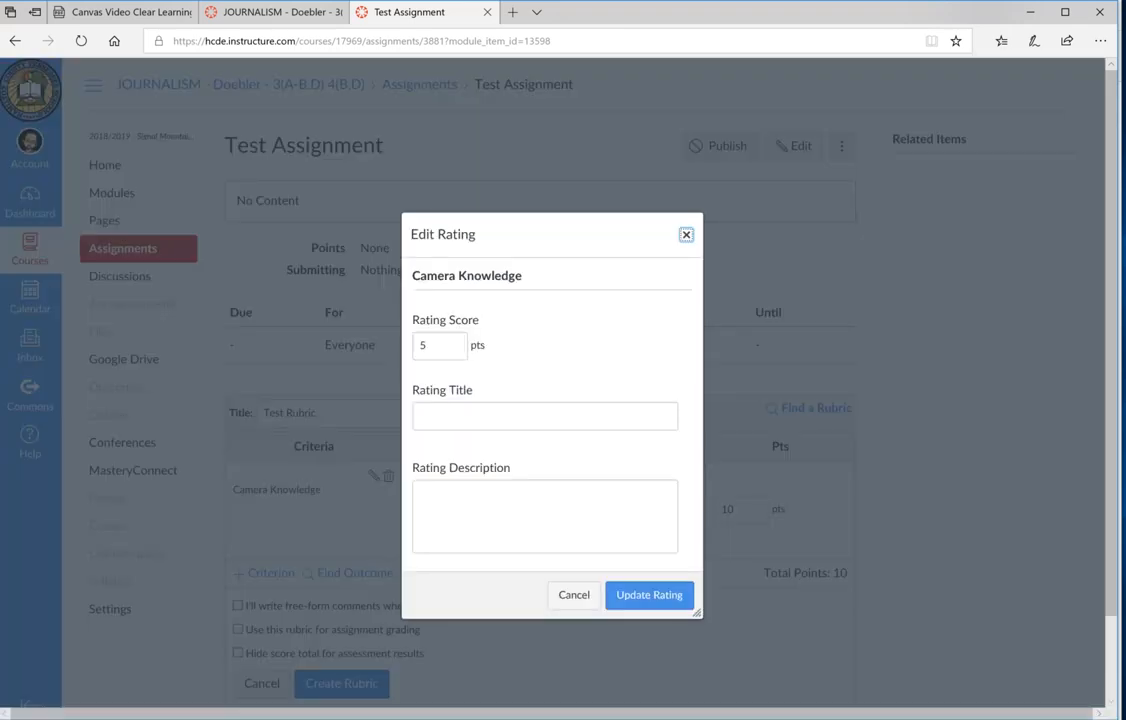
click(574, 595)
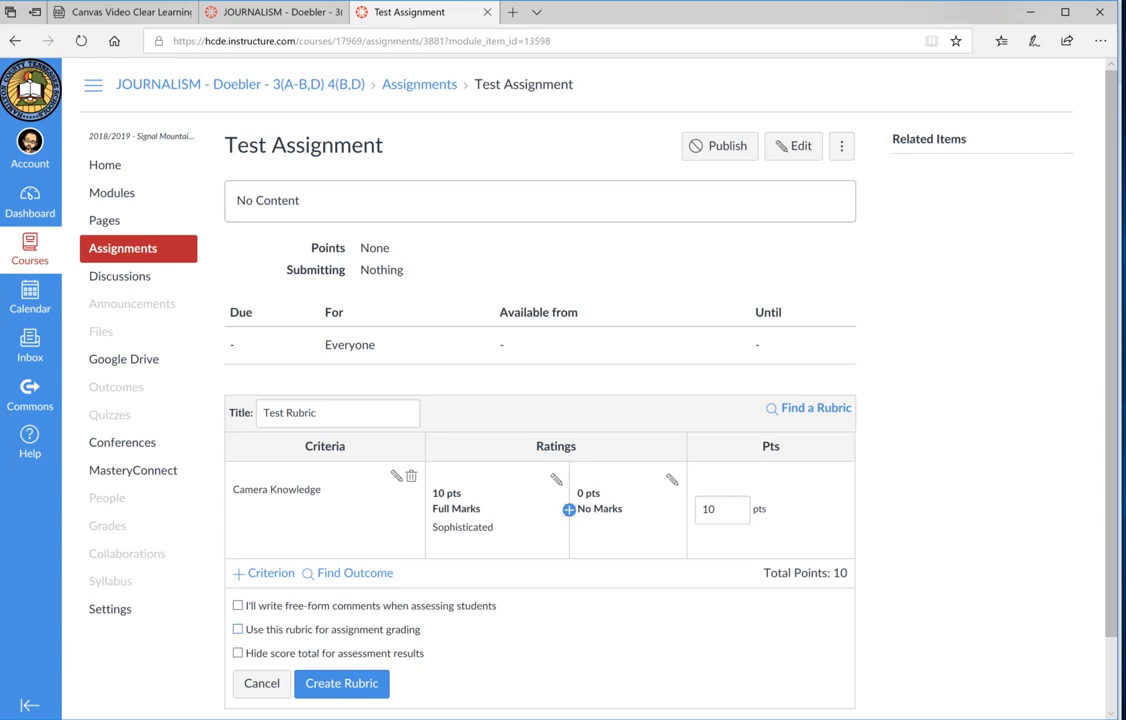
Step: Enable the rubric for assignment grading and create it, leaving the assignment's total points different from the rubric's
click(238, 629)
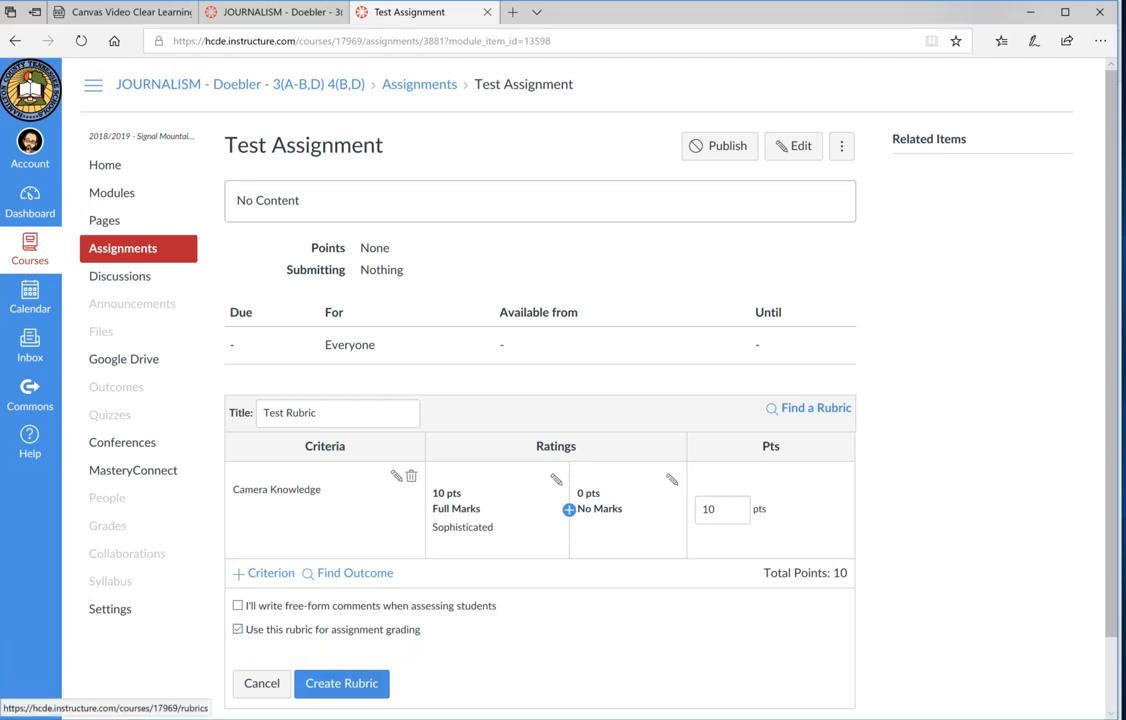
click(341, 683)
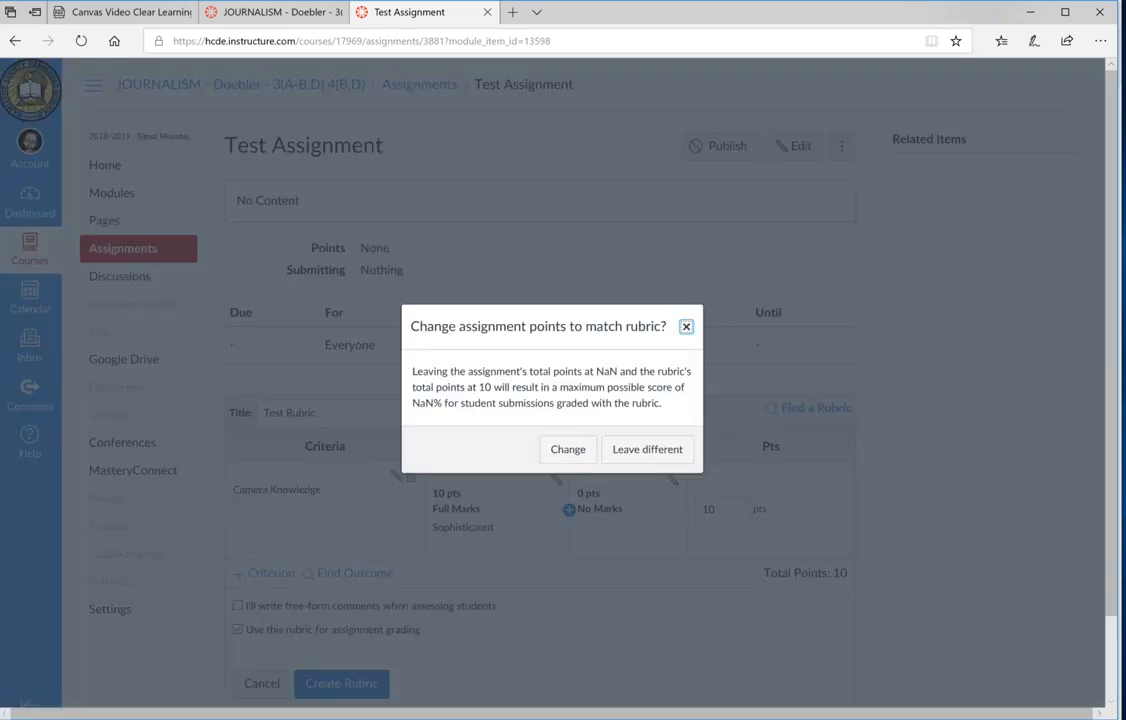
click(647, 450)
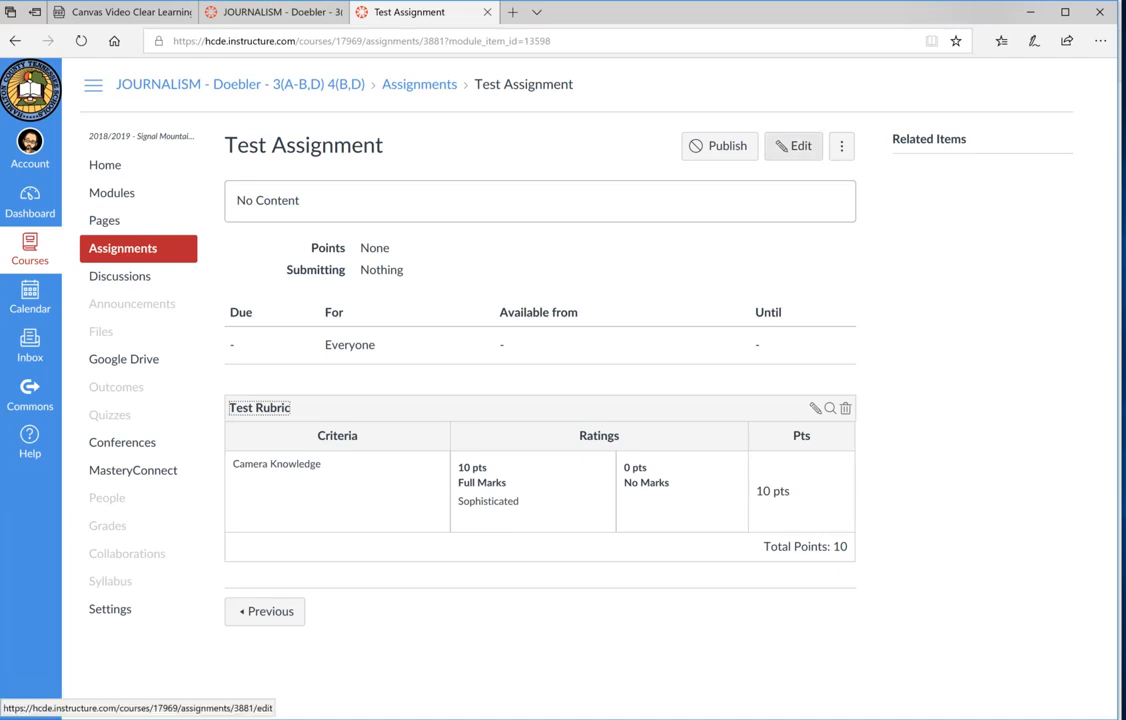
Step: Open Test Assignment for editing and set its points to 100, keeping it in the Assignments group
click(793, 146)
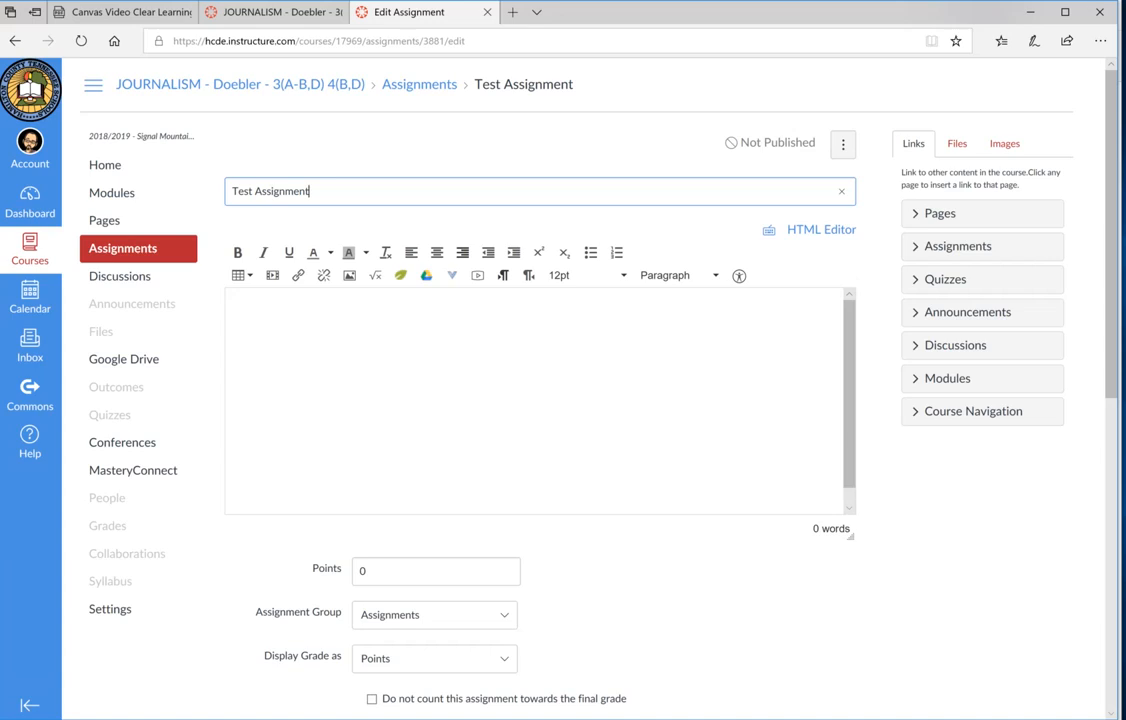
scroll(560, 400, down, 3)
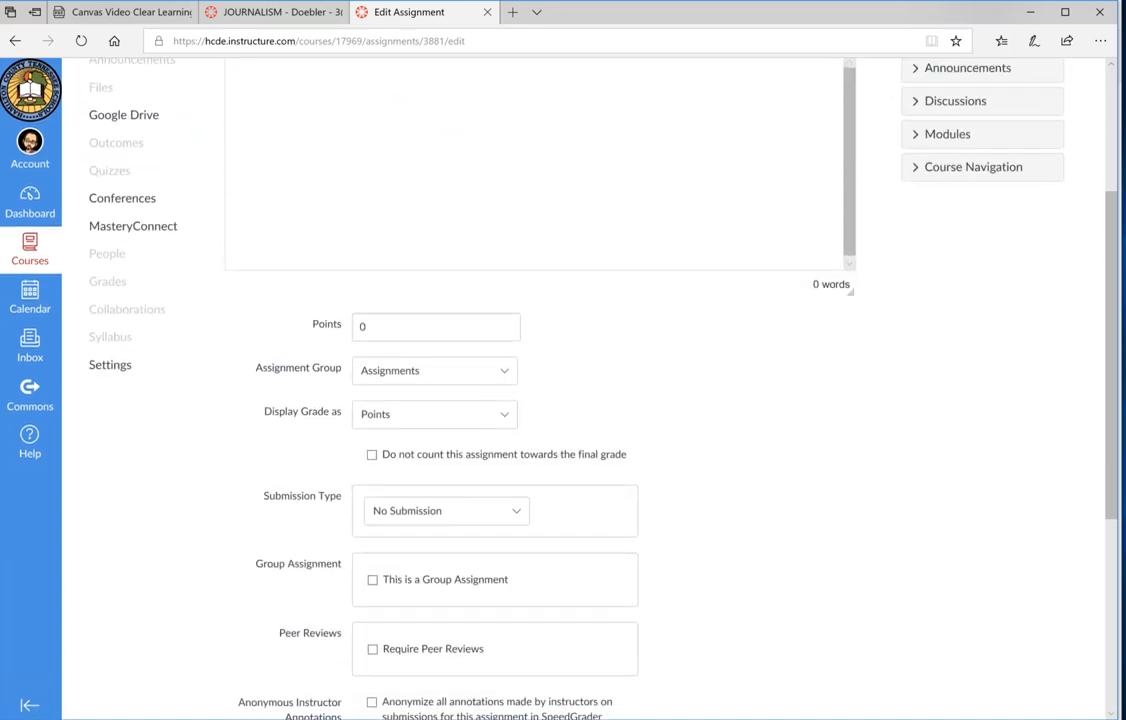
double_click(364, 327)
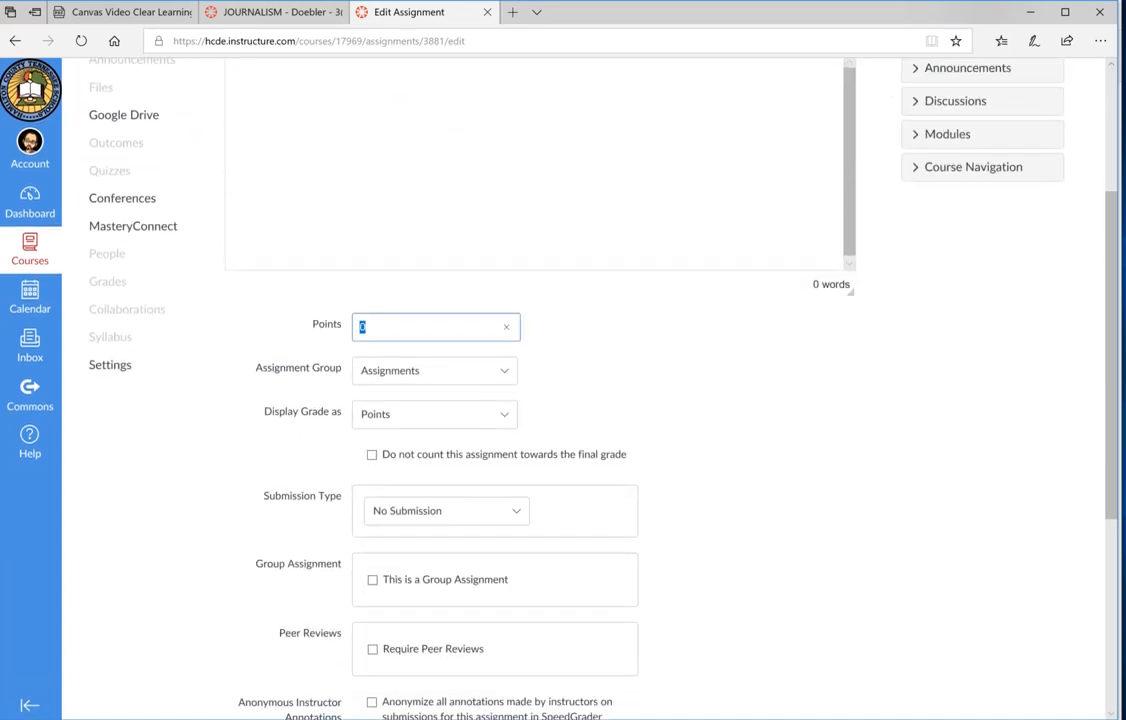
text(100)
click(504, 370)
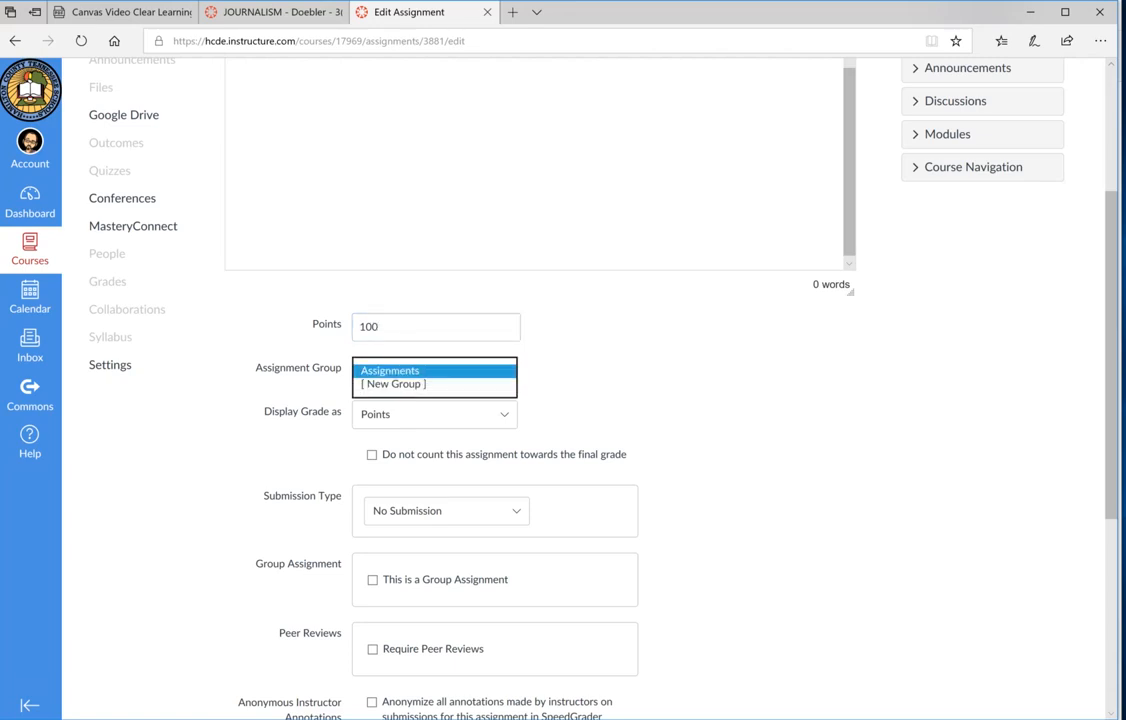
click(504, 371)
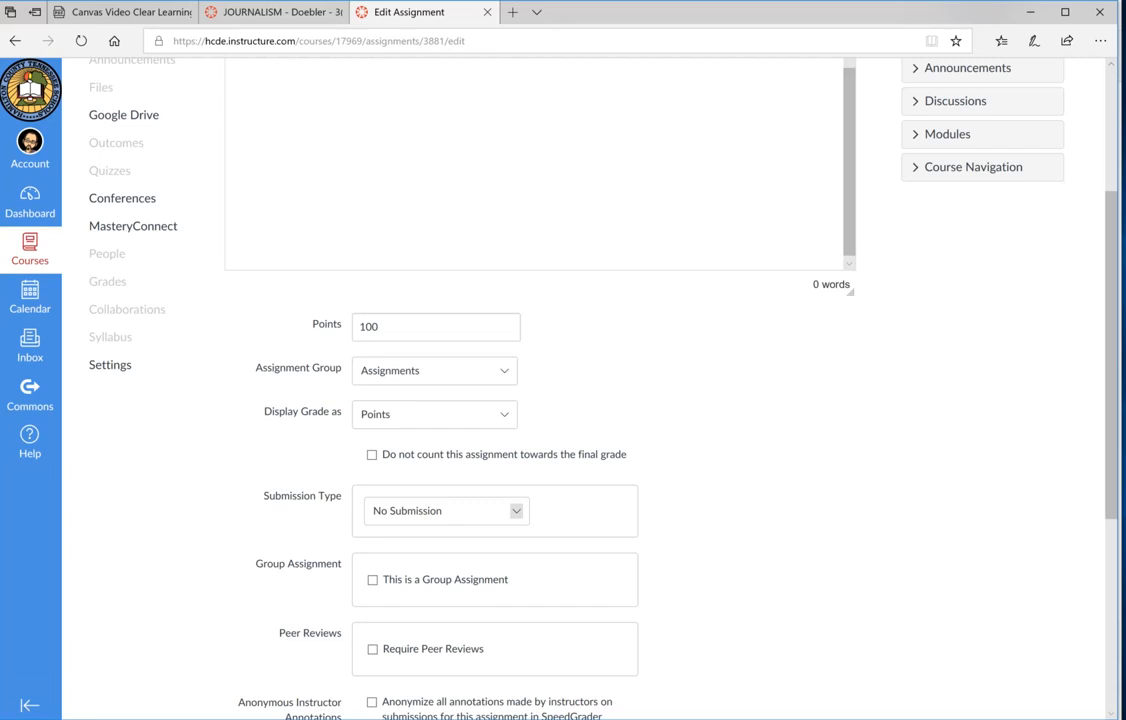
Step: Set the submission type to Online and accept only File Uploads as the entry option
click(516, 510)
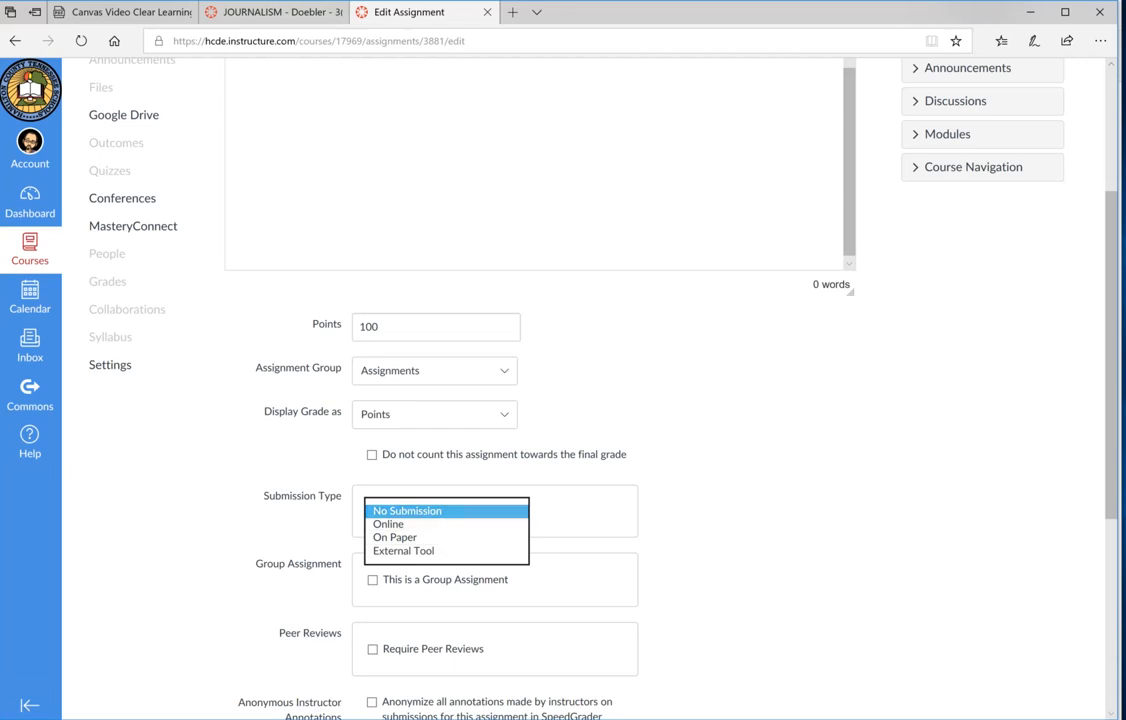
click(400, 524)
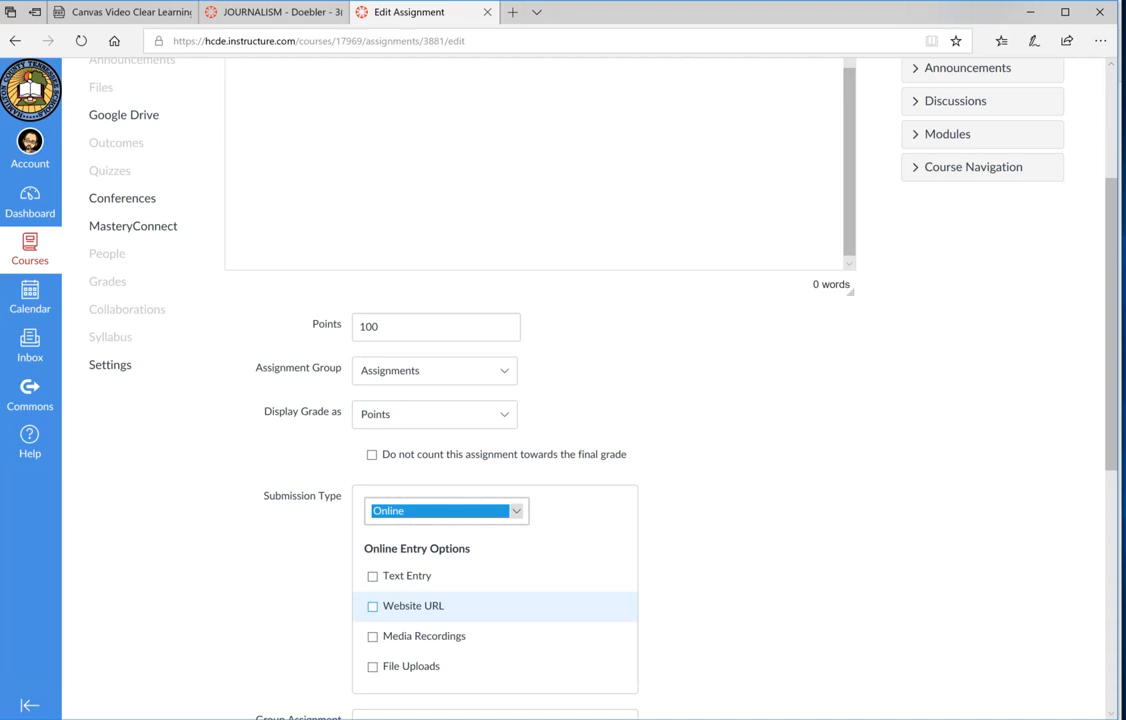
scroll(495, 610, down, 1)
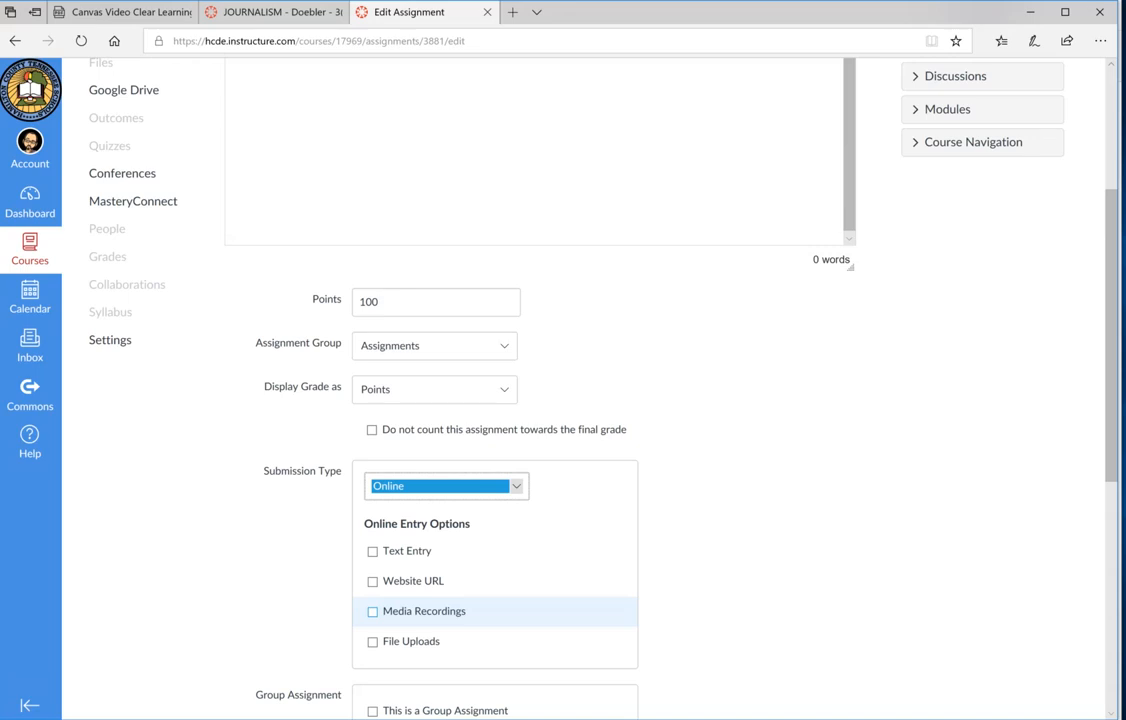
click(372, 611)
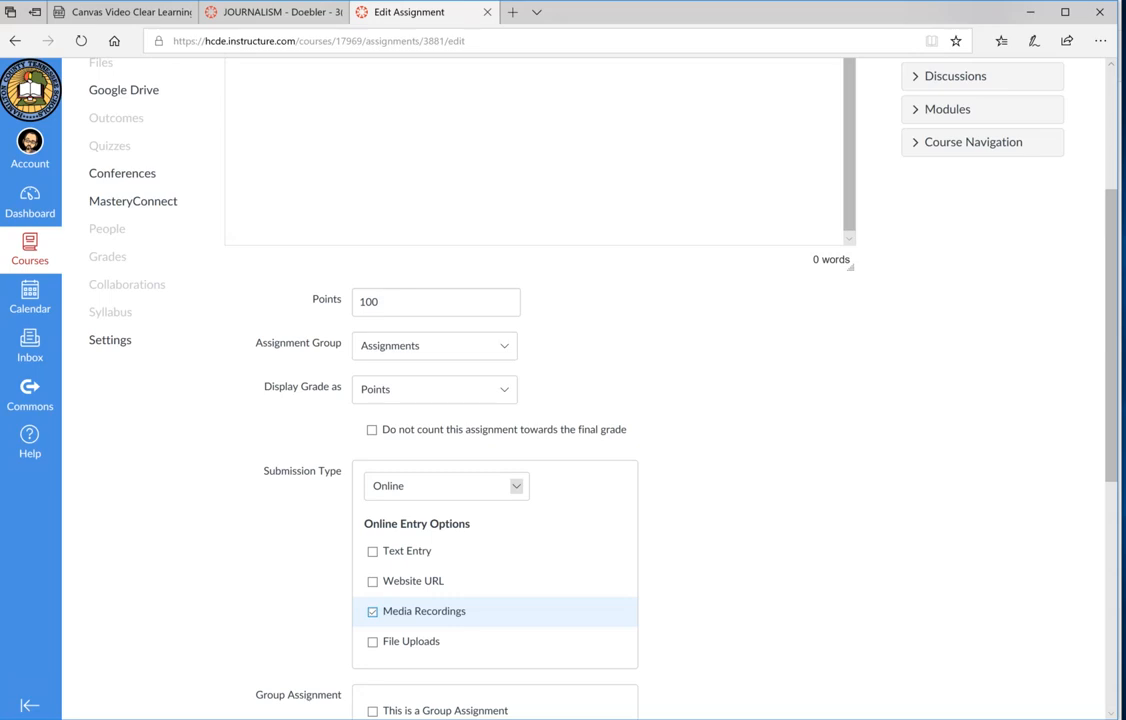
click(373, 611)
click(372, 641)
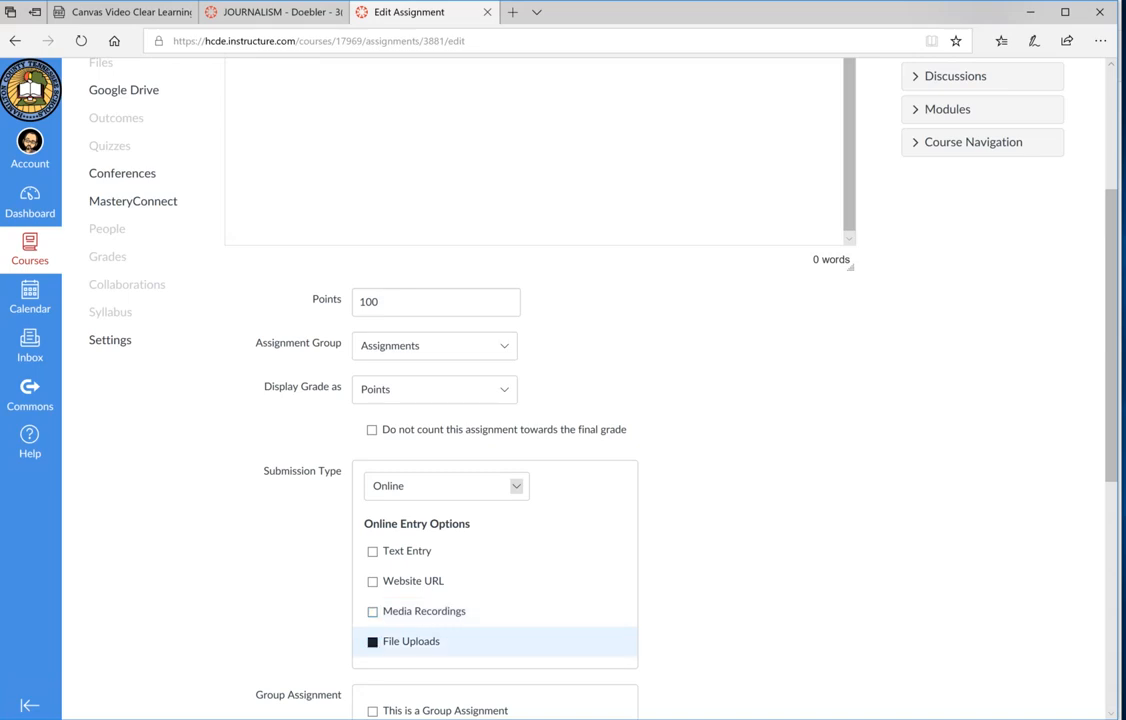
Step: Set the due date for Everyone to Sep 15, 2018 at 5:00 pm
scroll(450, 641, down, 3)
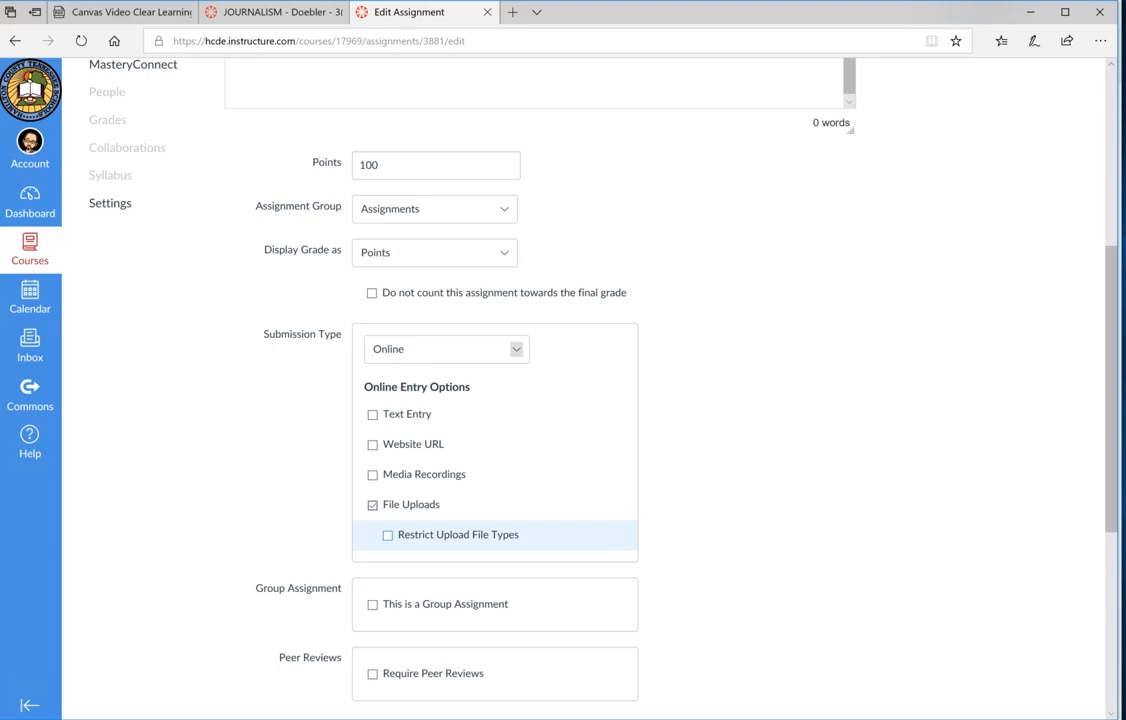
scroll(450, 530, down, 2)
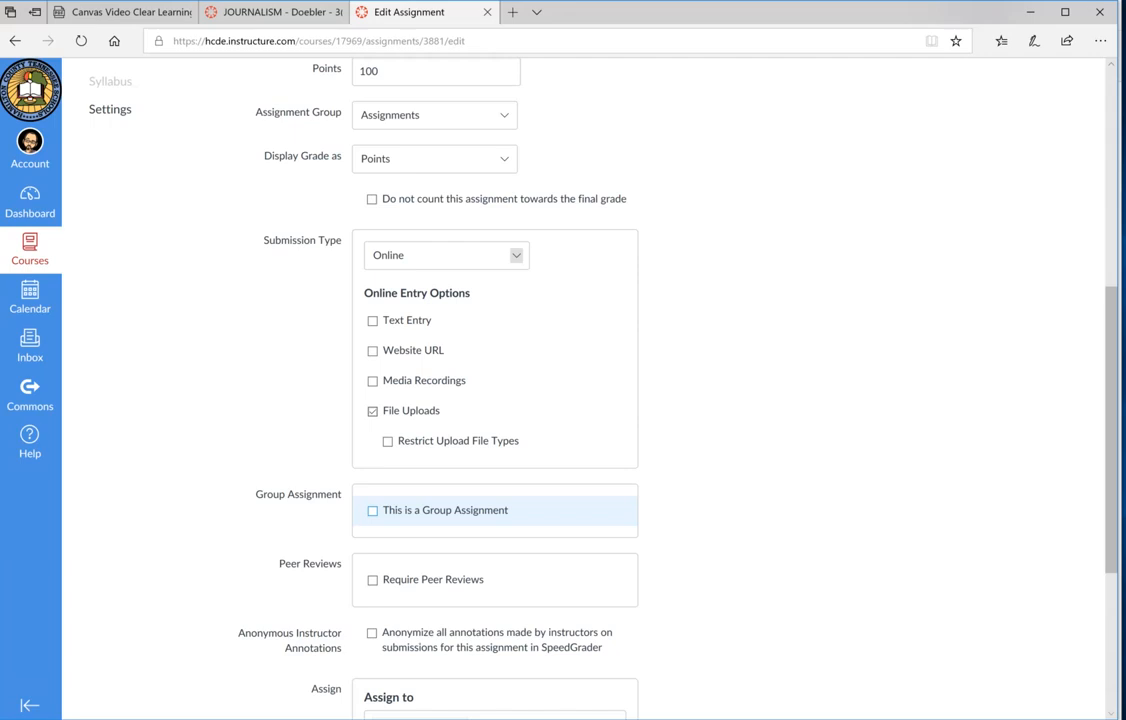
scroll(560, 390, down, 1)
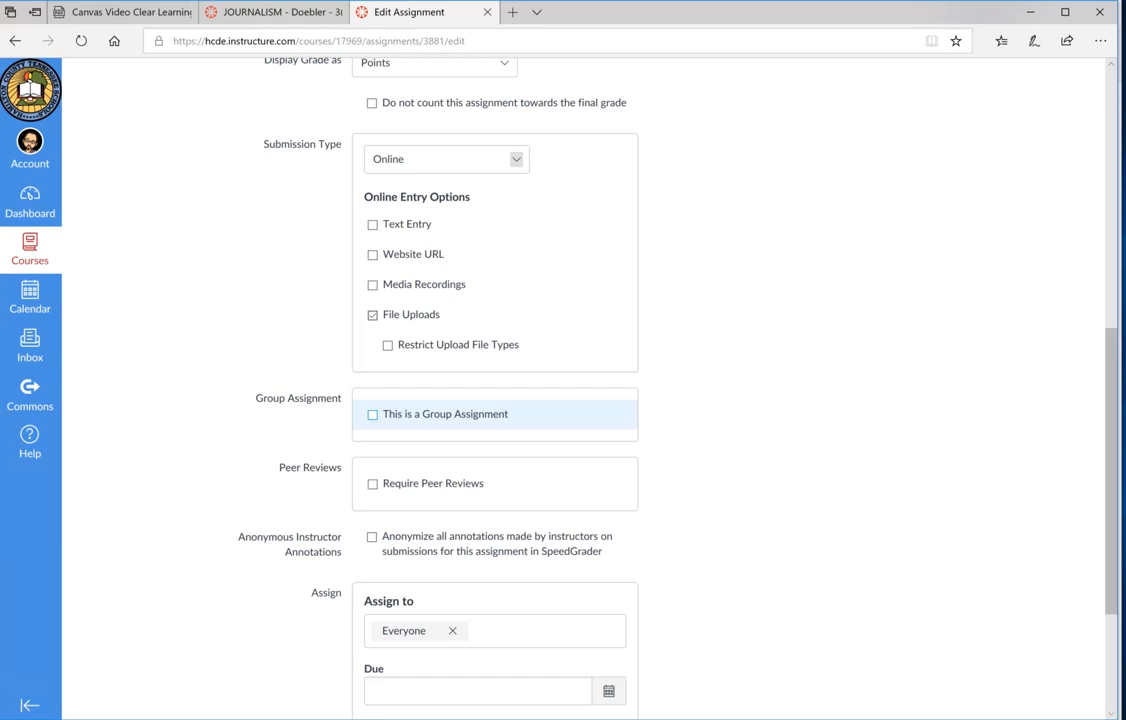
key(Tab)
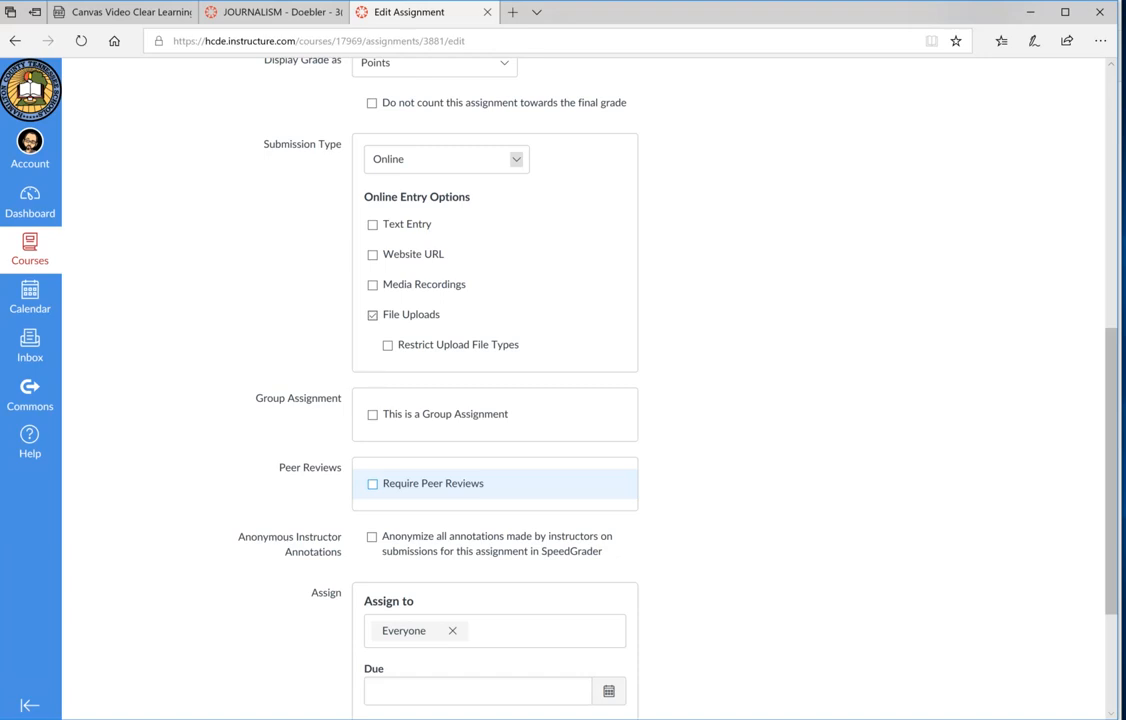
scroll(590, 390, down, 1)
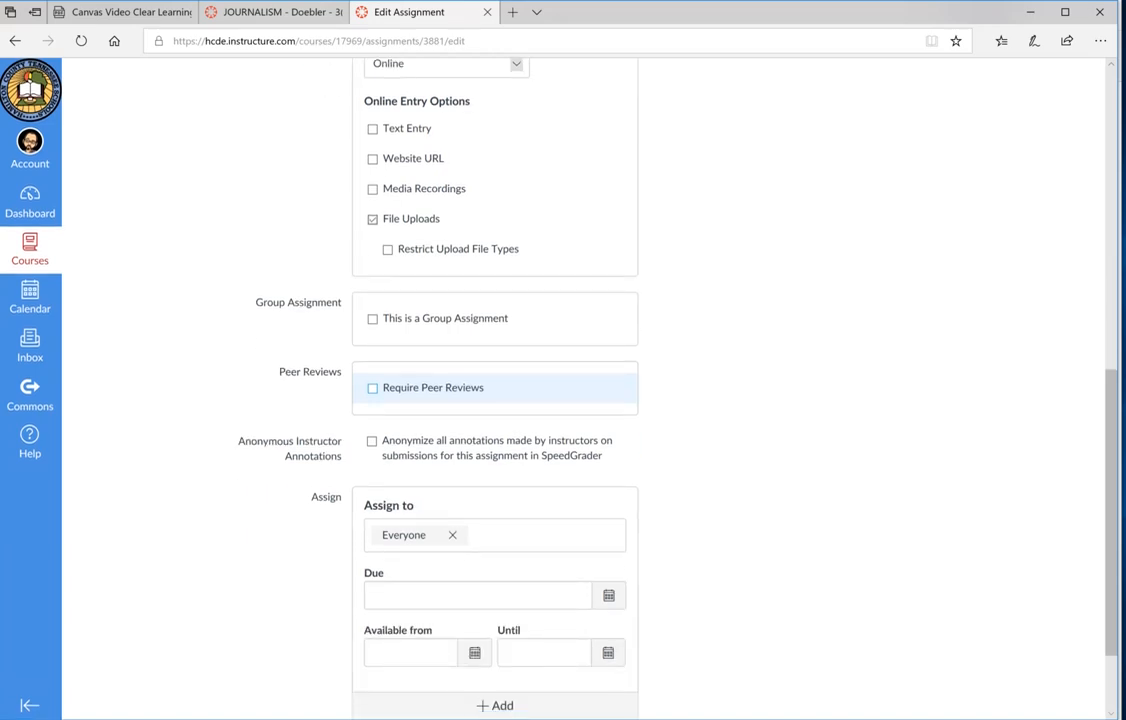
scroll(590, 390, down, 1)
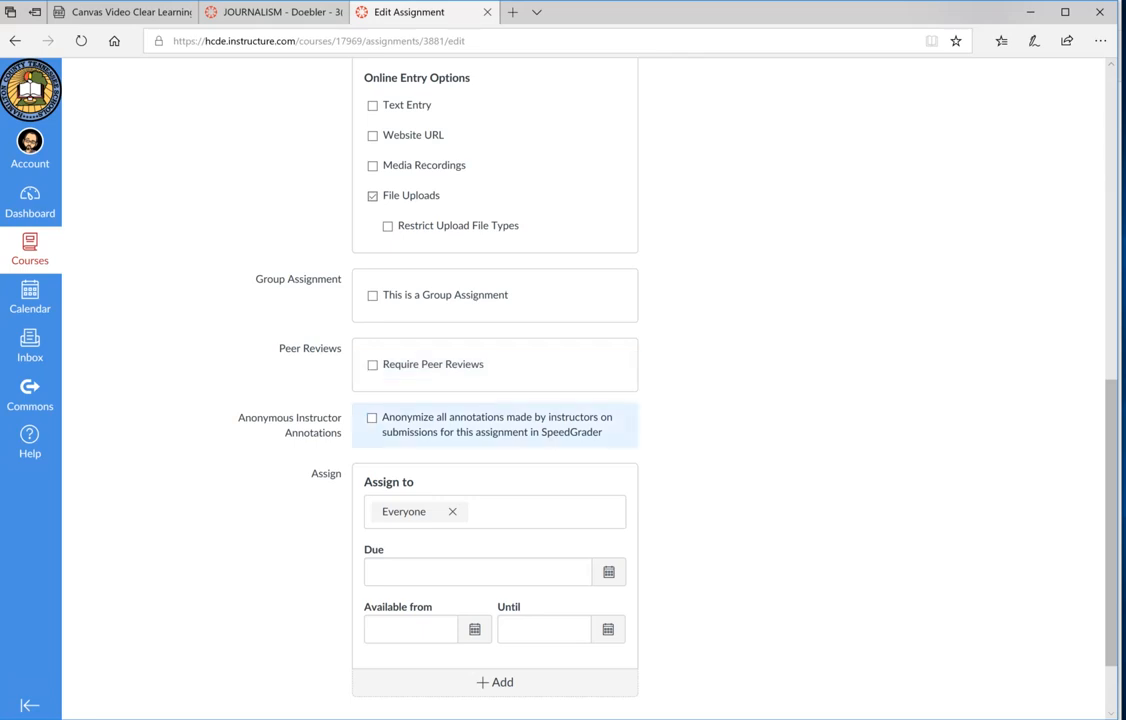
scroll(590, 390, down, 1)
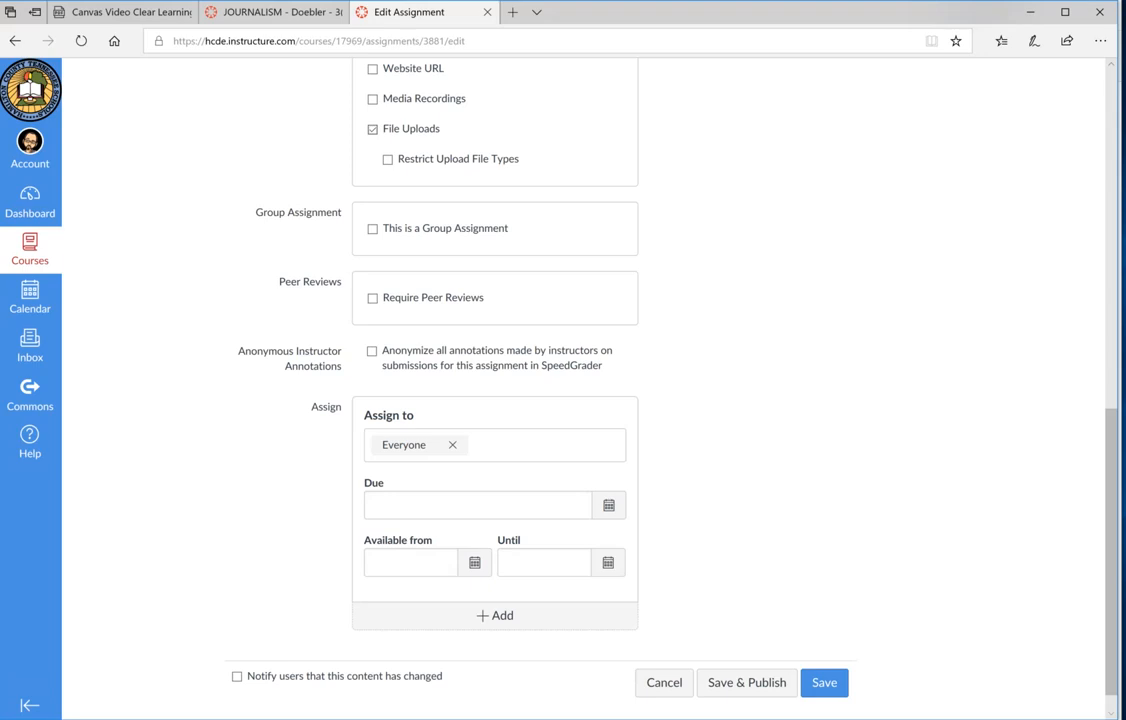
click(609, 505)
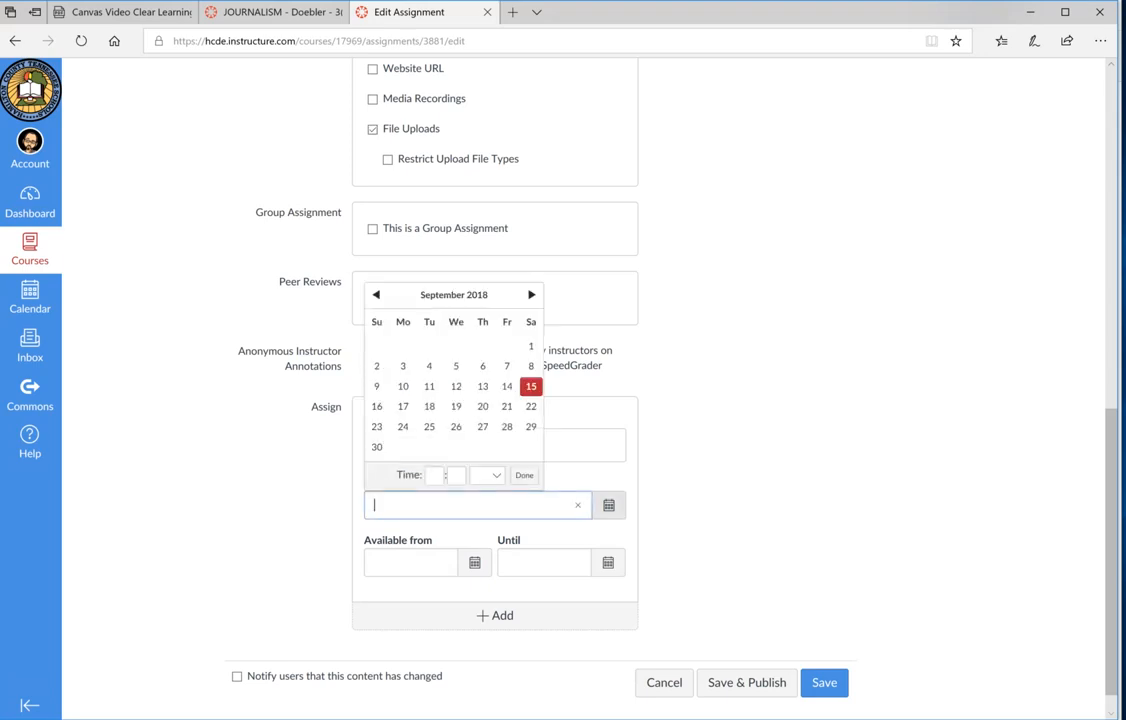
click(434, 475)
text(5)
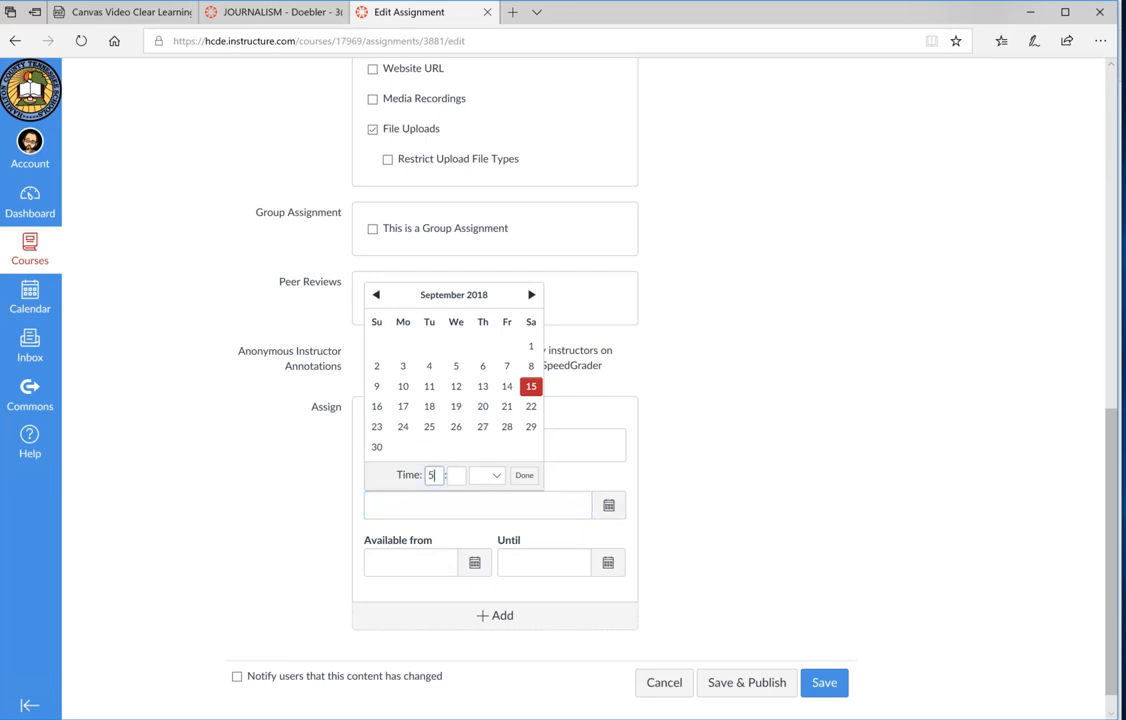
key(Tab)
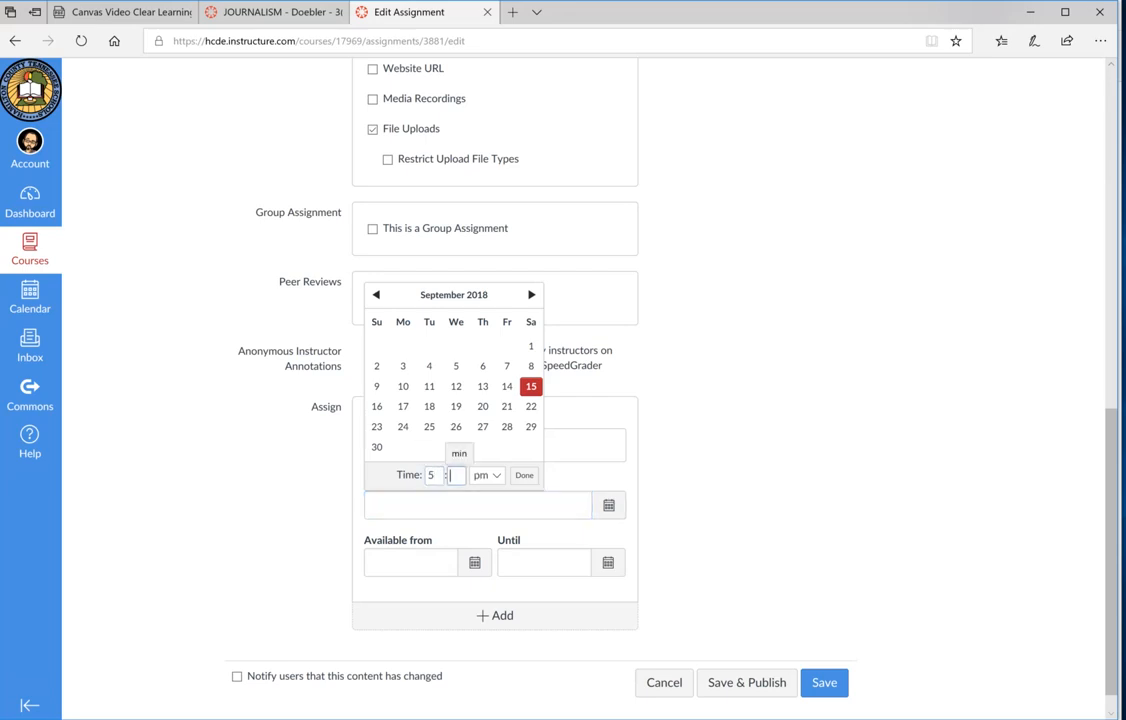
text(00)
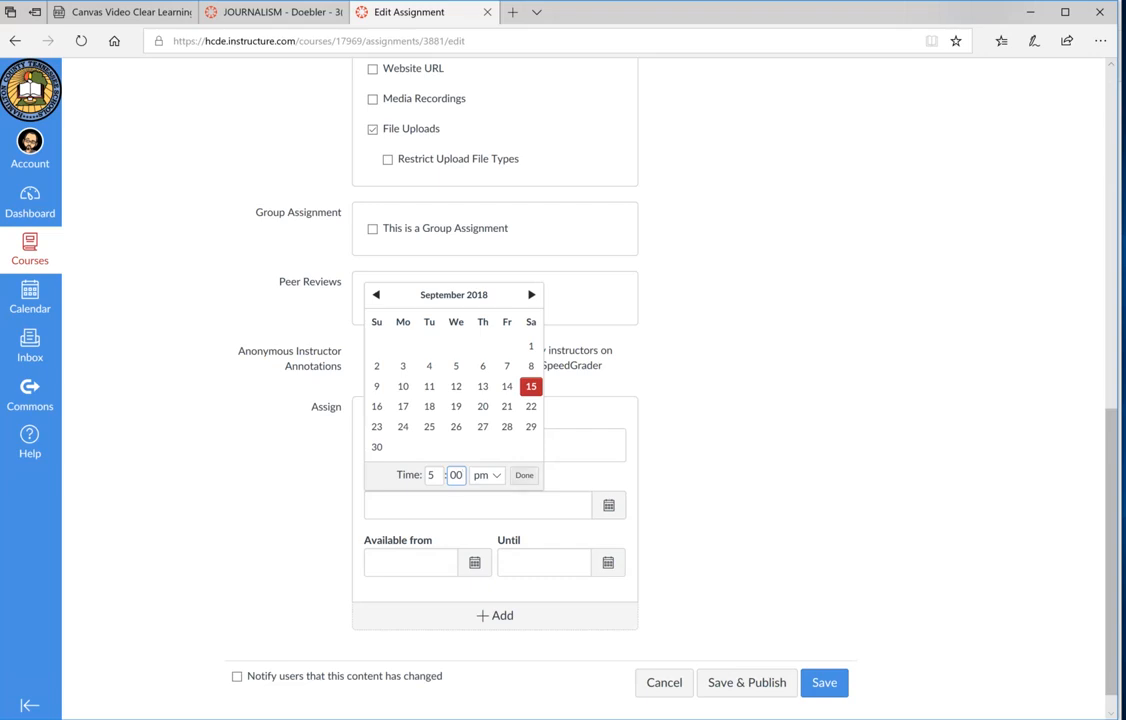
key(Return)
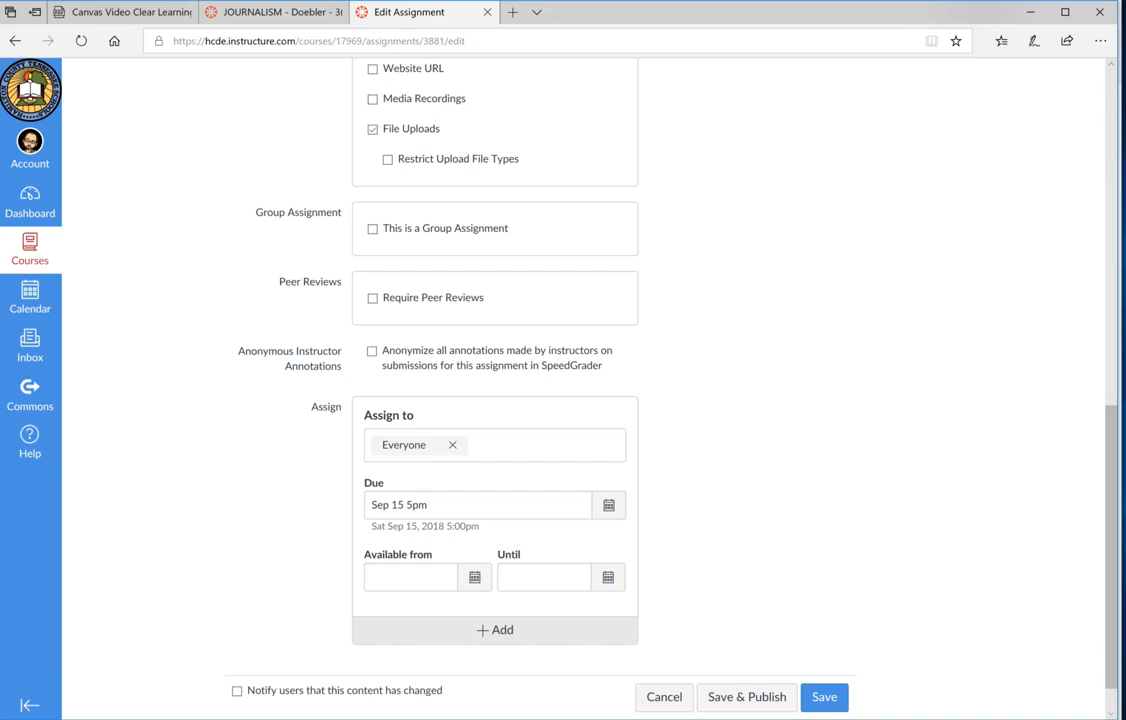
Step: Add a second assign-to block with its own dates to the assignment and remove it again
click(494, 629)
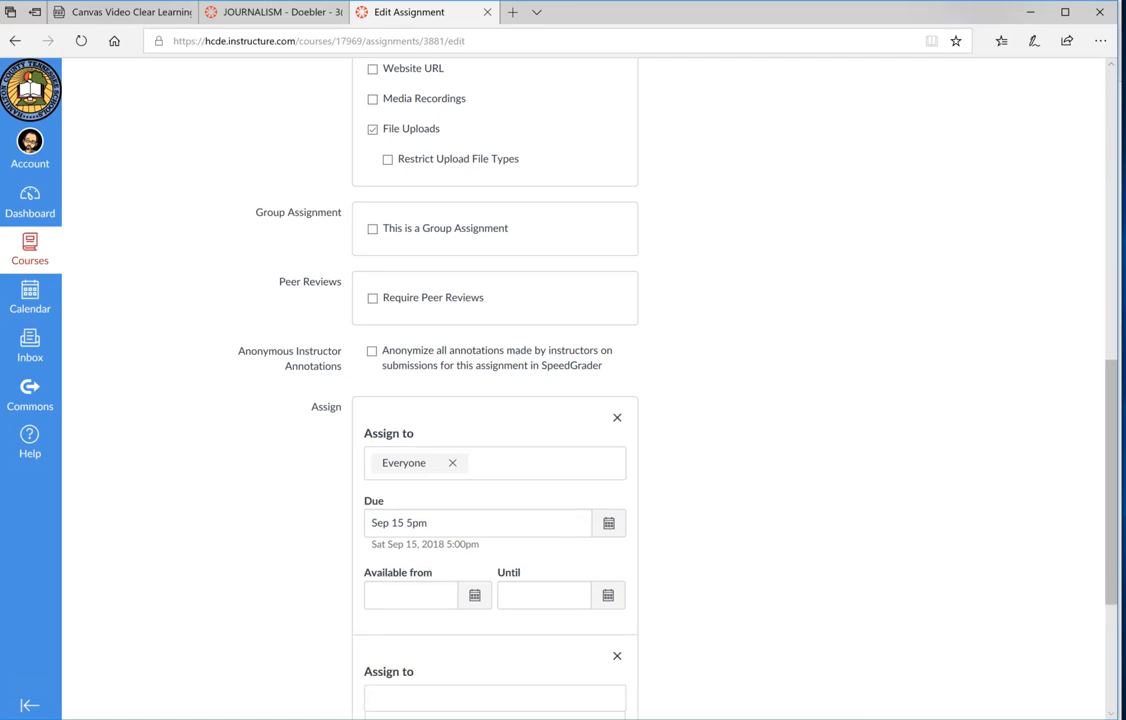
scroll(494, 600, down, 3)
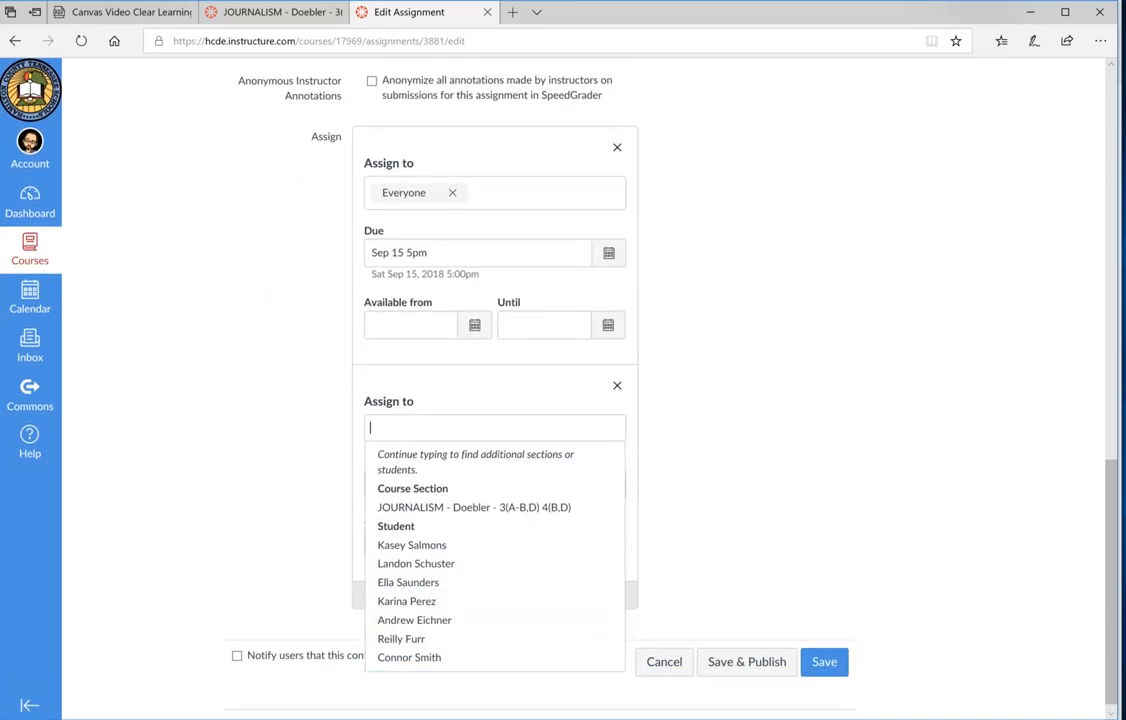
click(494, 583)
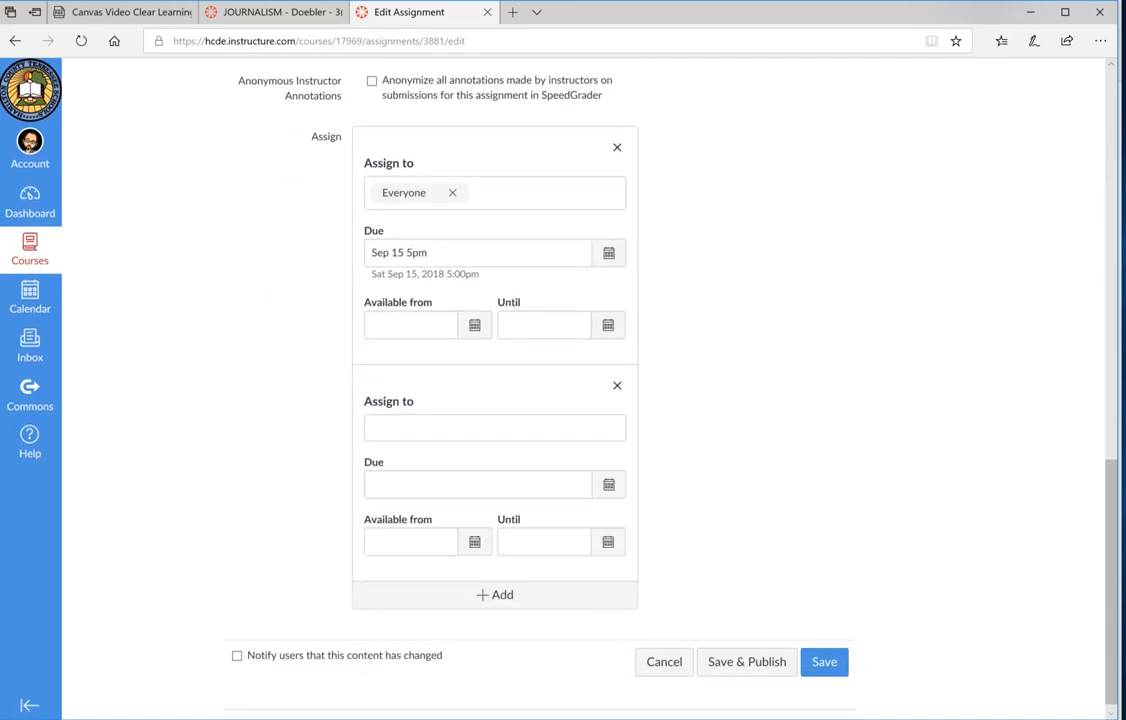
click(617, 385)
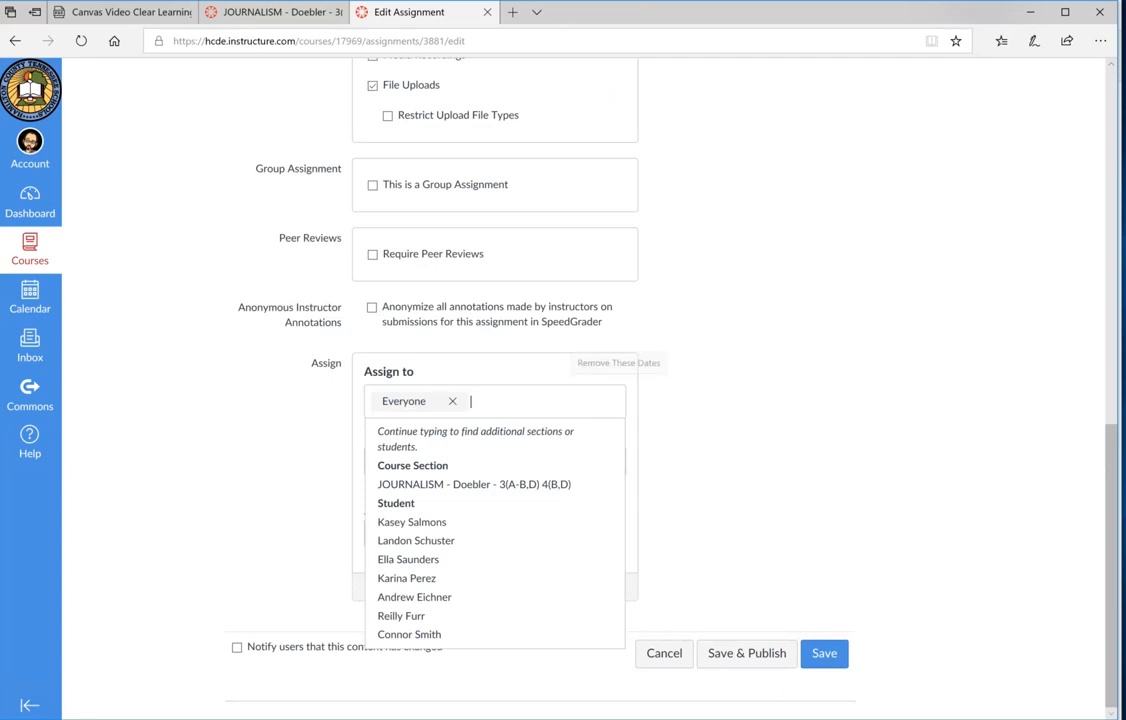
click(702, 392)
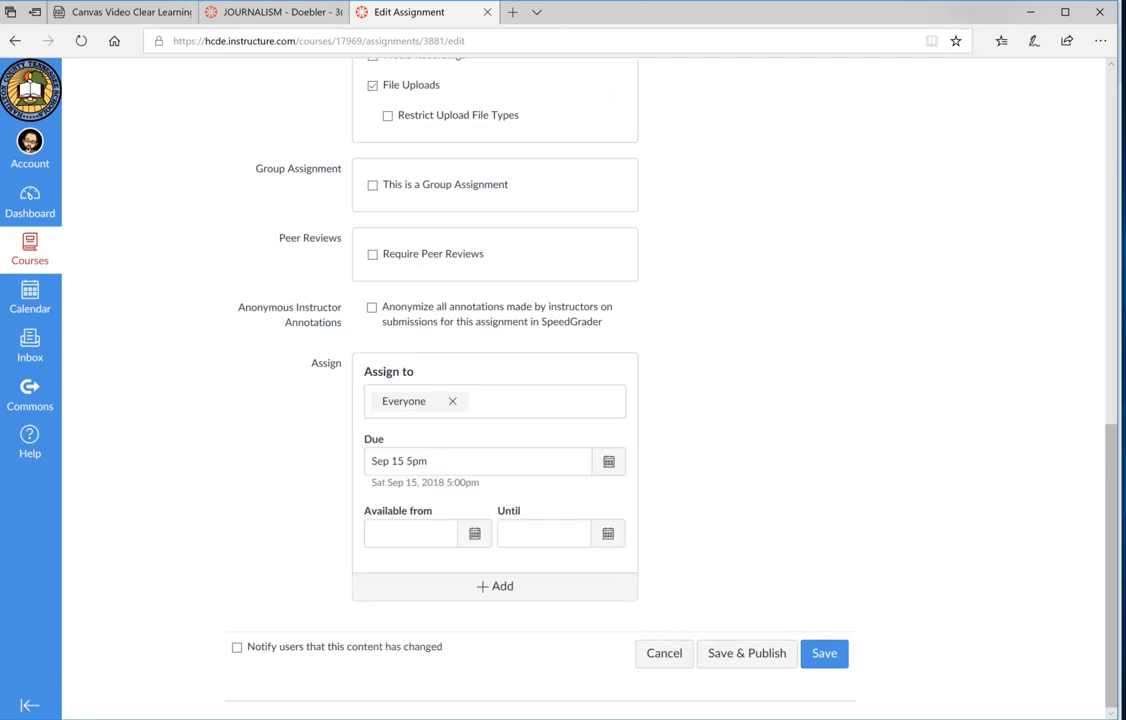
Step: Save Test Assignment without publishing it and return to the course's modules
scroll(584, 389, up, 2)
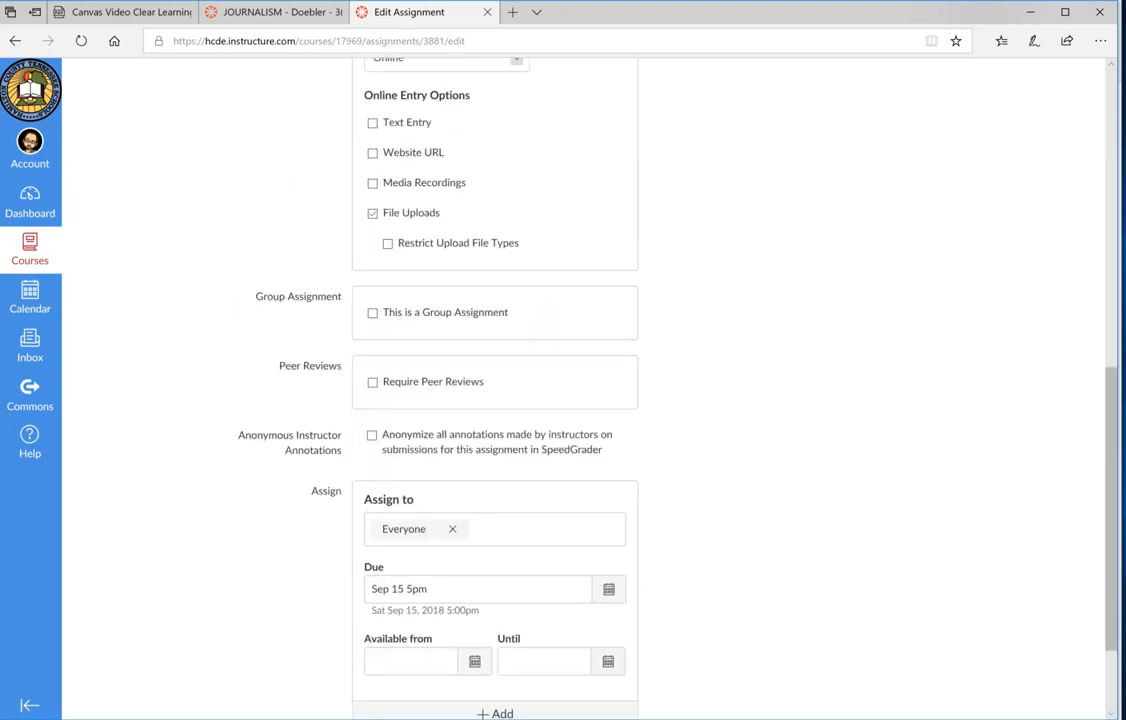
scroll(584, 389, down, 2)
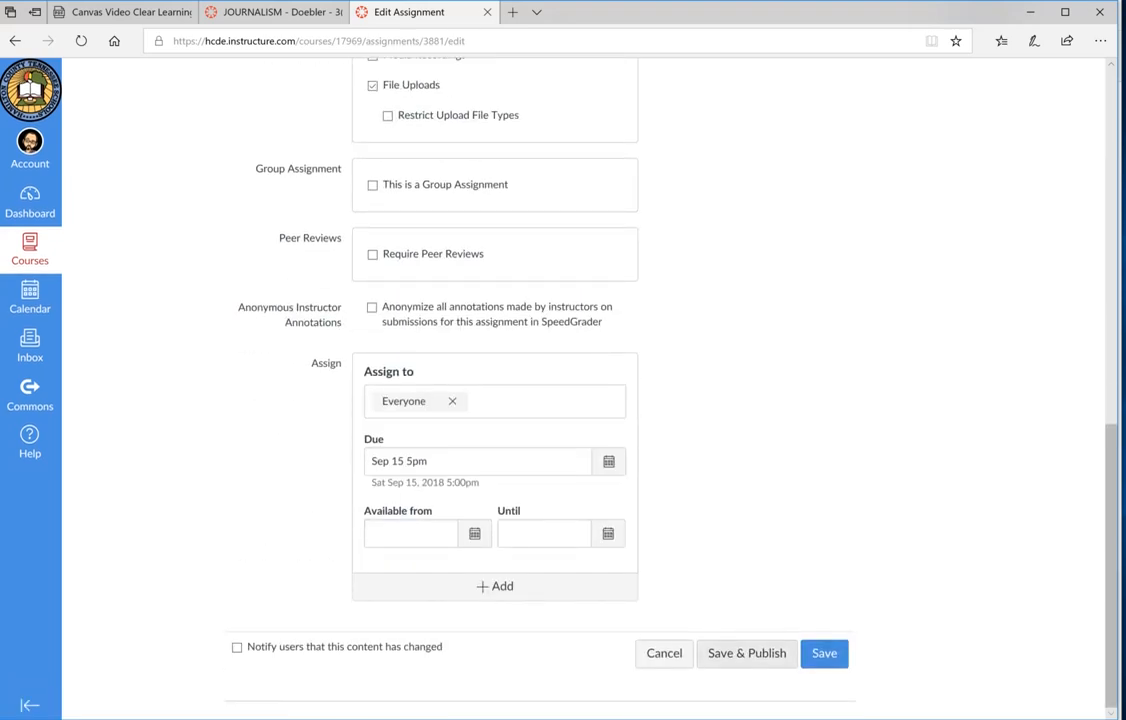
click(824, 654)
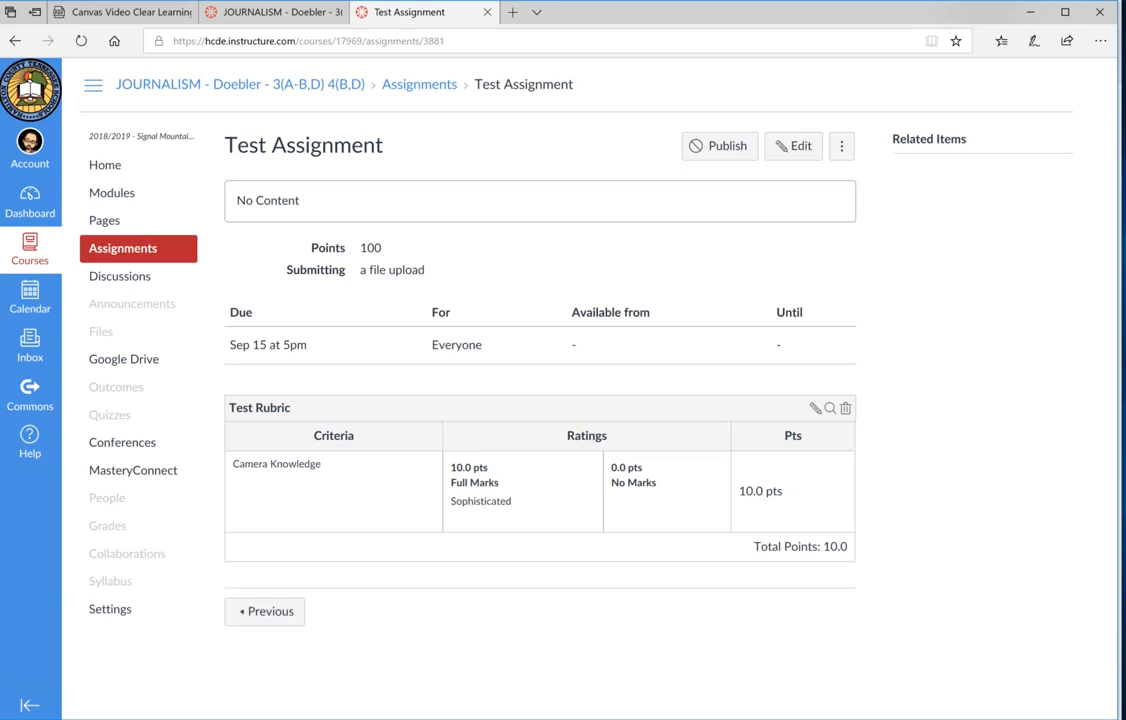
click(110, 192)
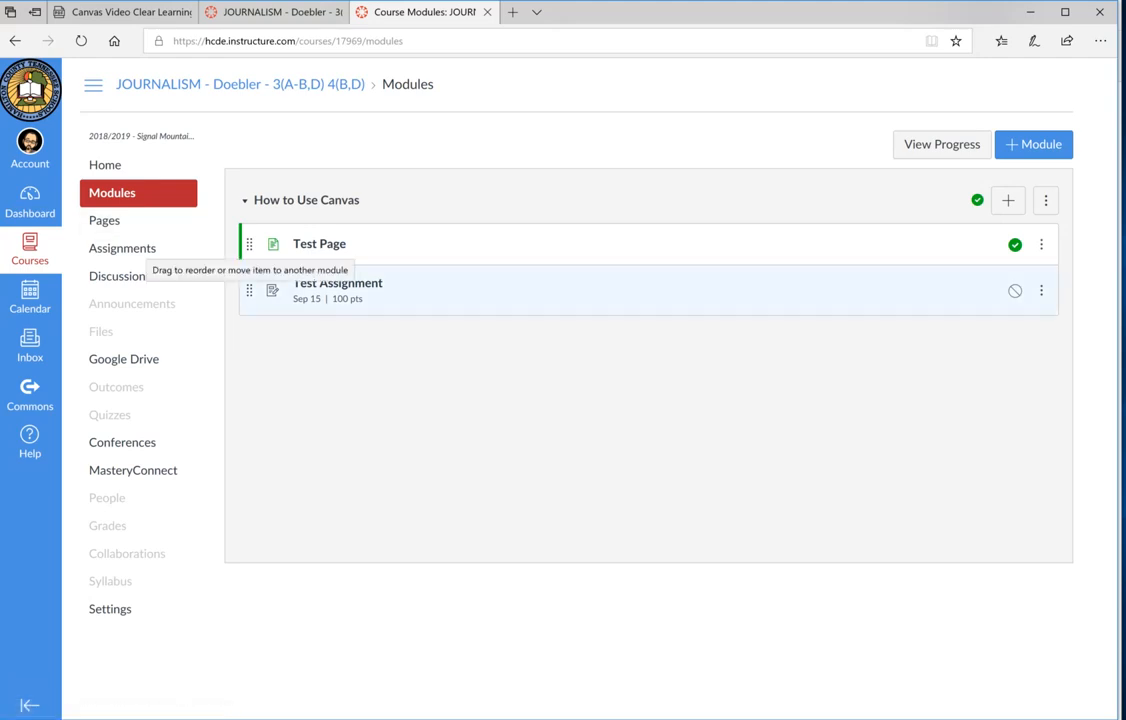
Step: Indent Test Assignment by two levels beneath Test Page in the How to Use Canvas module
mouse_move(249, 290)
mouse_down()
mouse_move(249, 237)
mouse_move(249, 290)
mouse_up()
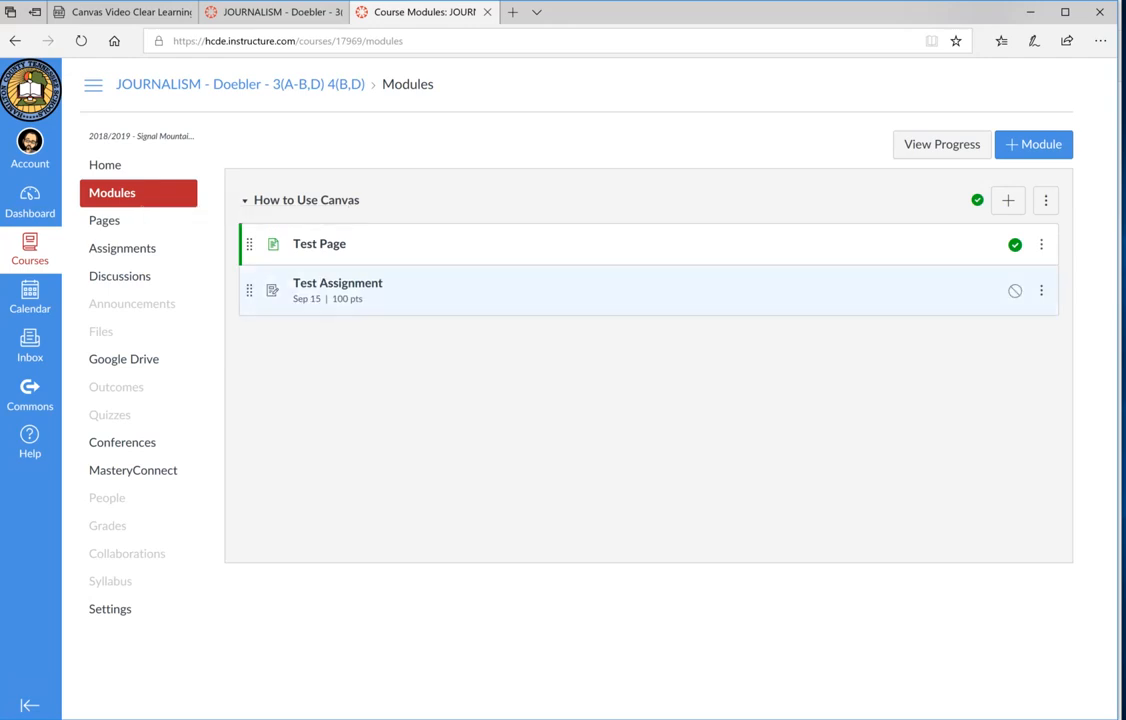
click(1041, 290)
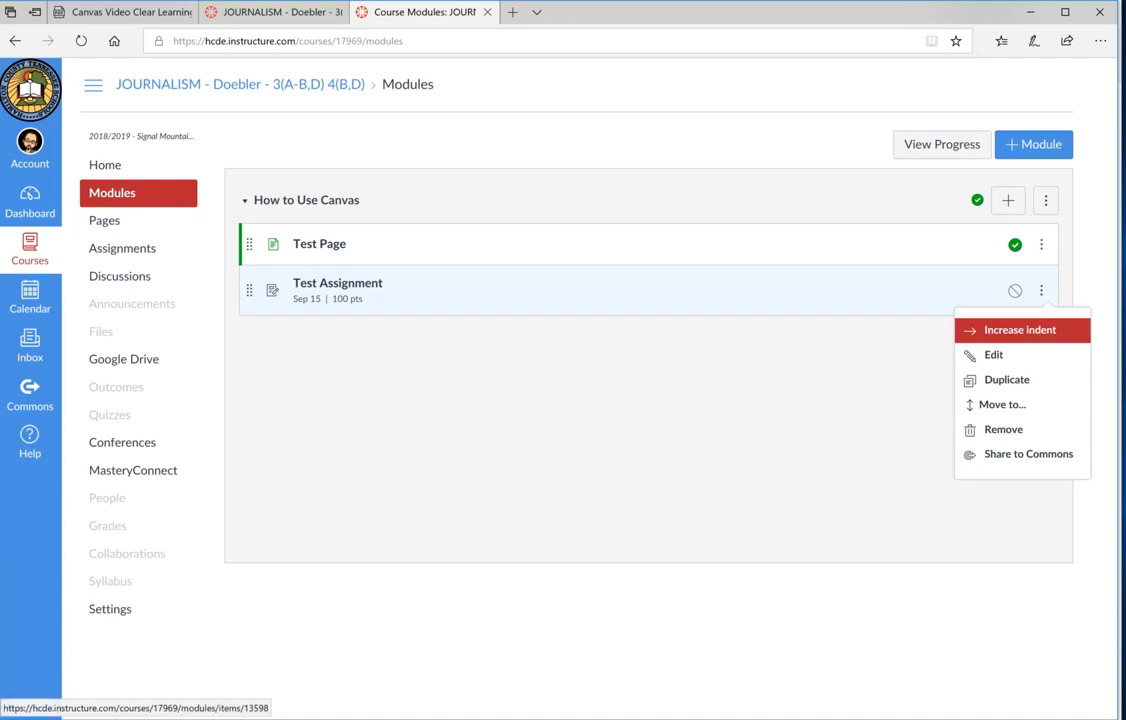
click(1018, 329)
click(1041, 290)
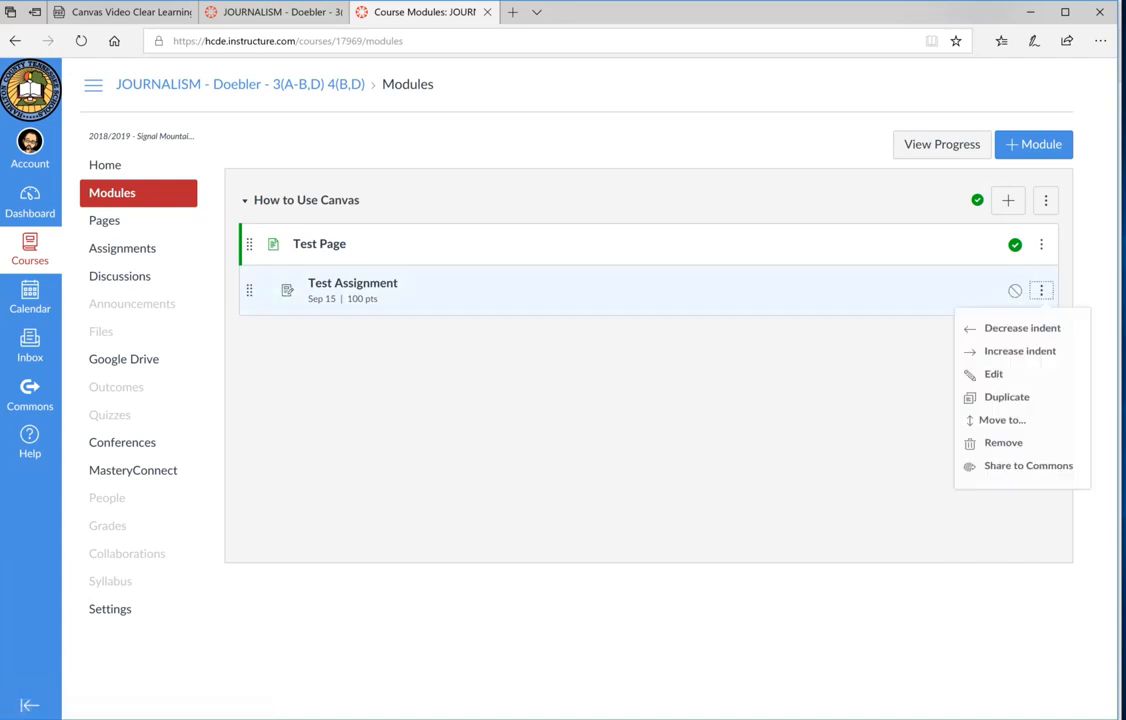
click(1023, 354)
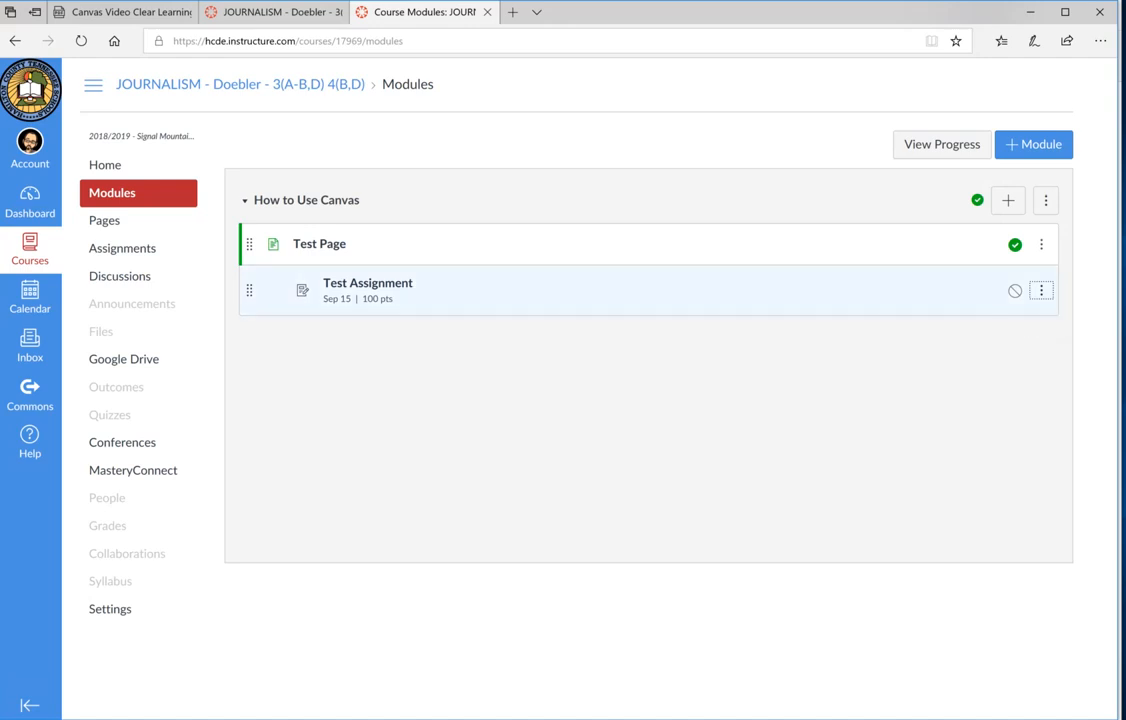
click(1041, 290)
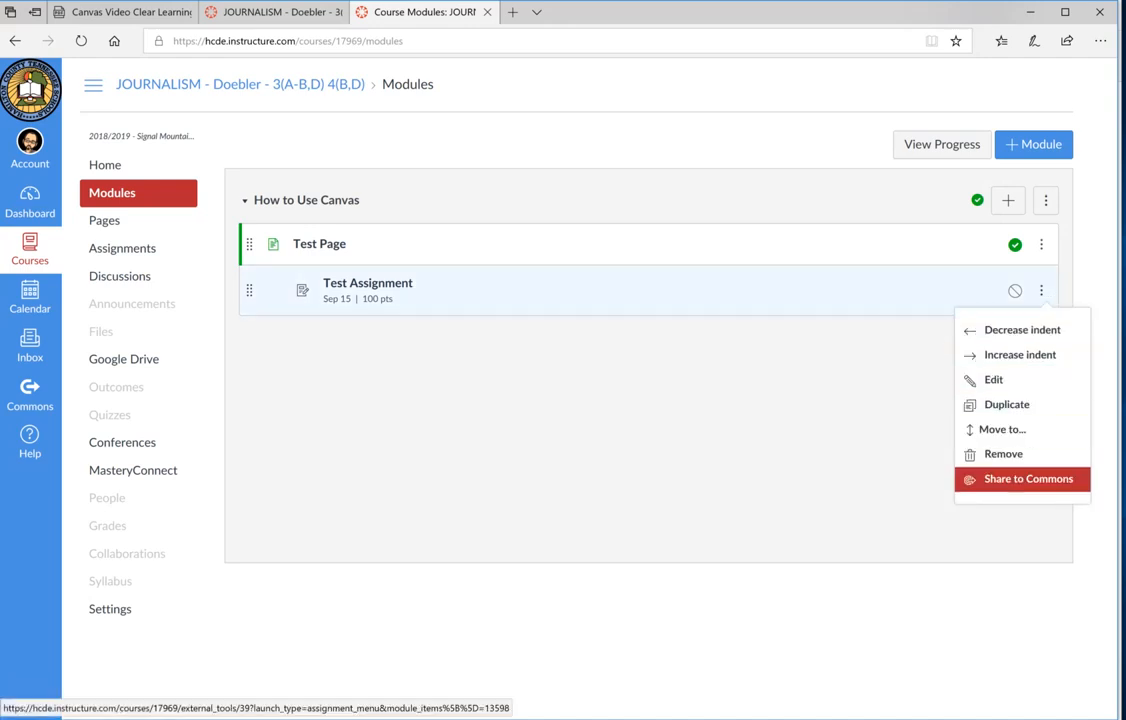
key(Escape)
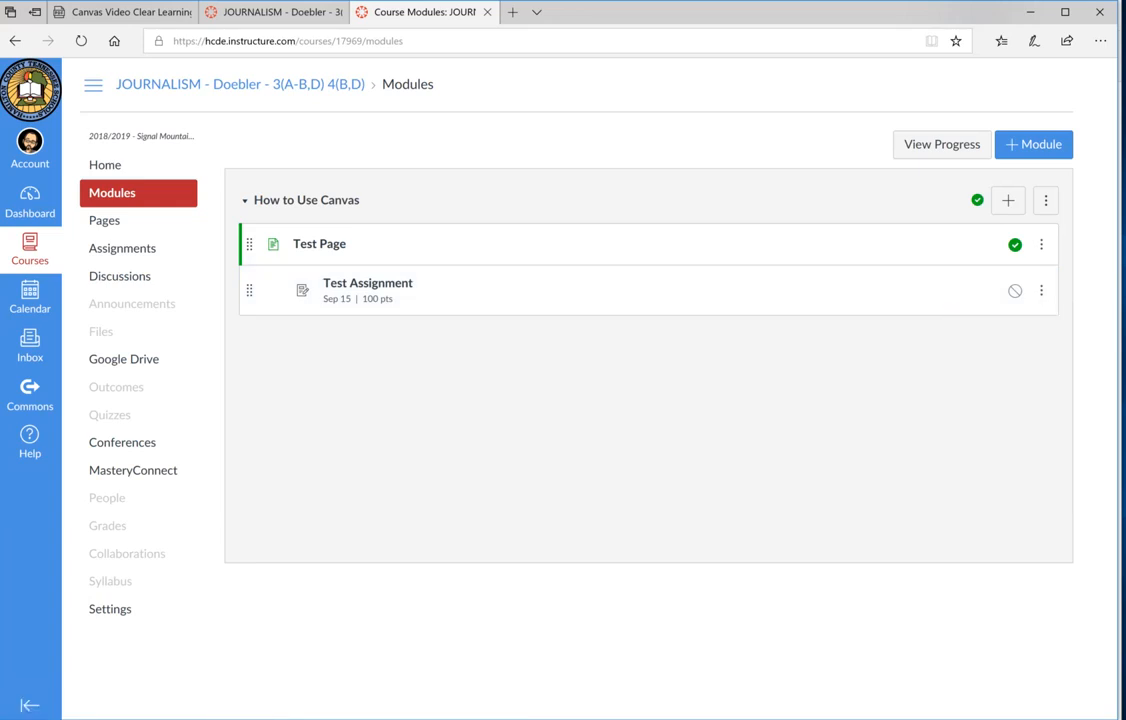
Step: Start adding an item to the How to Use Canvas module and examine the fields for an External URL
click(1008, 200)
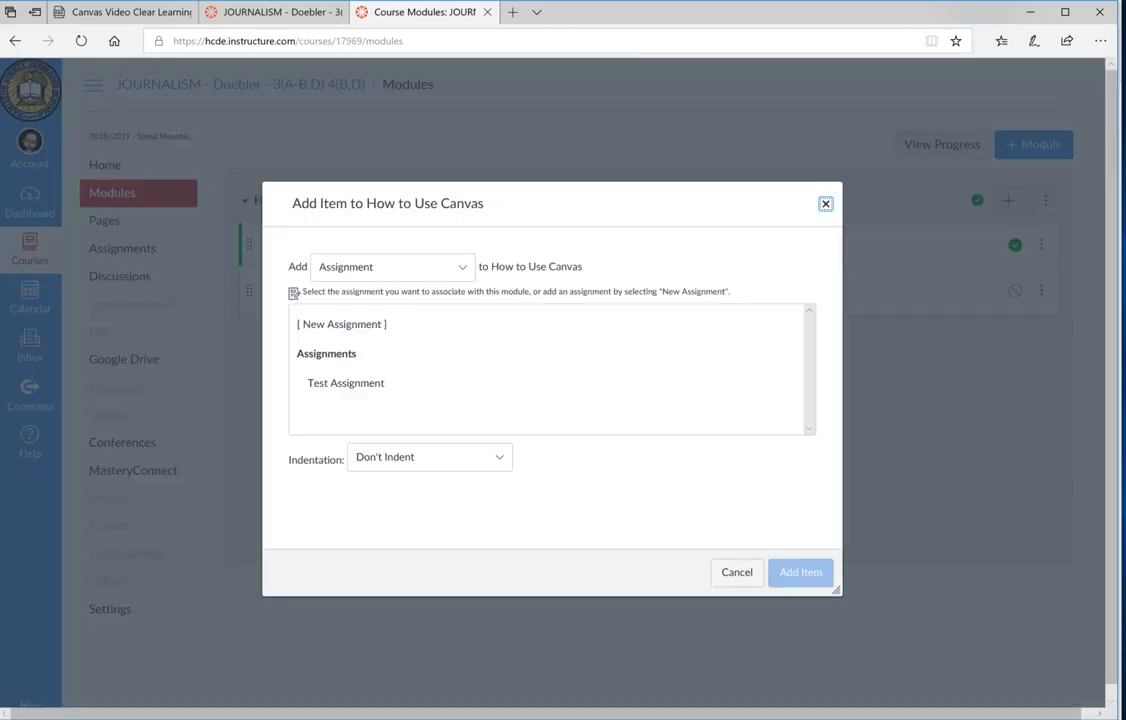
click(462, 267)
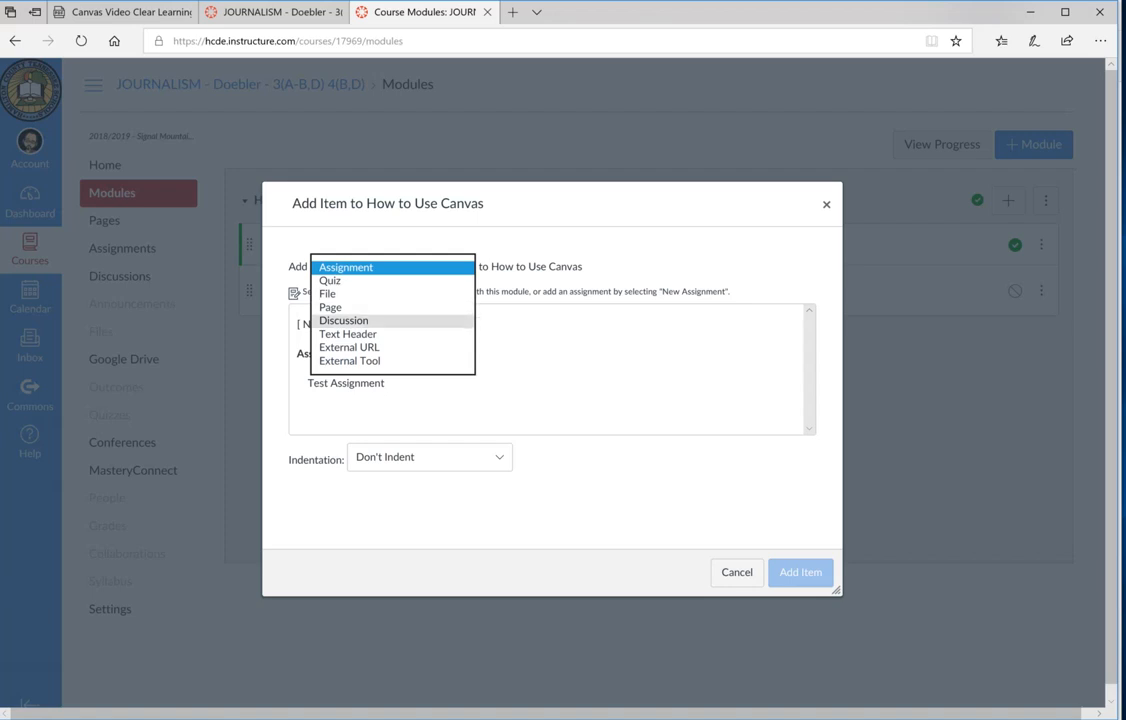
click(349, 347)
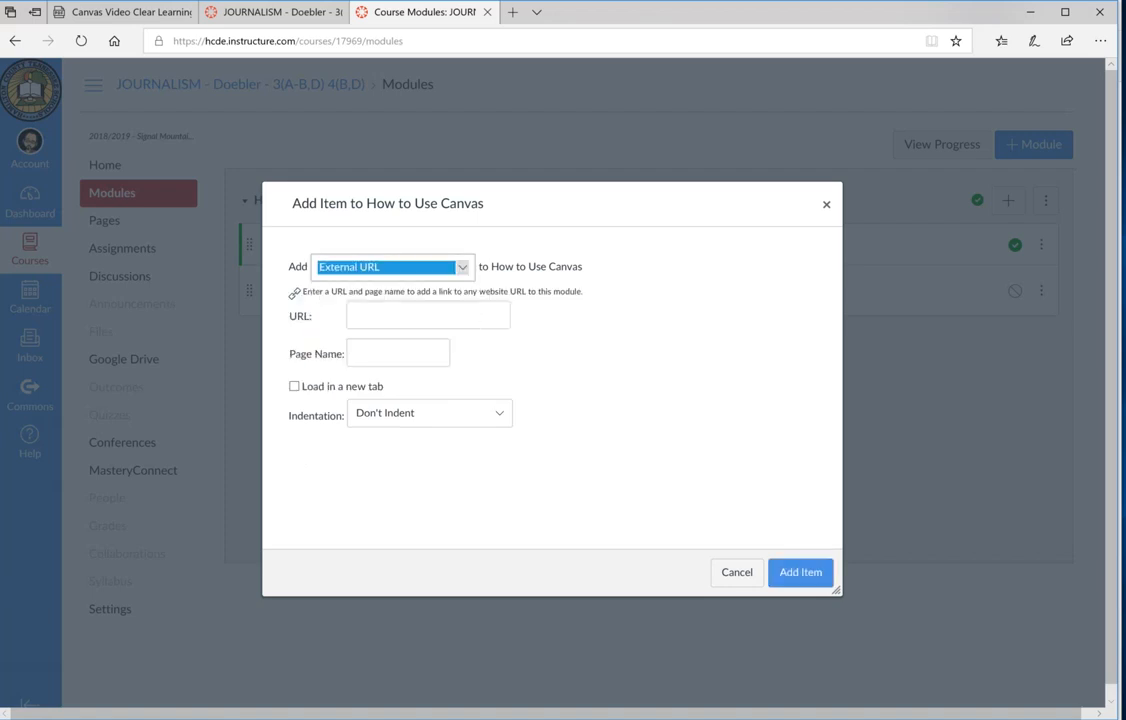
click(427, 315)
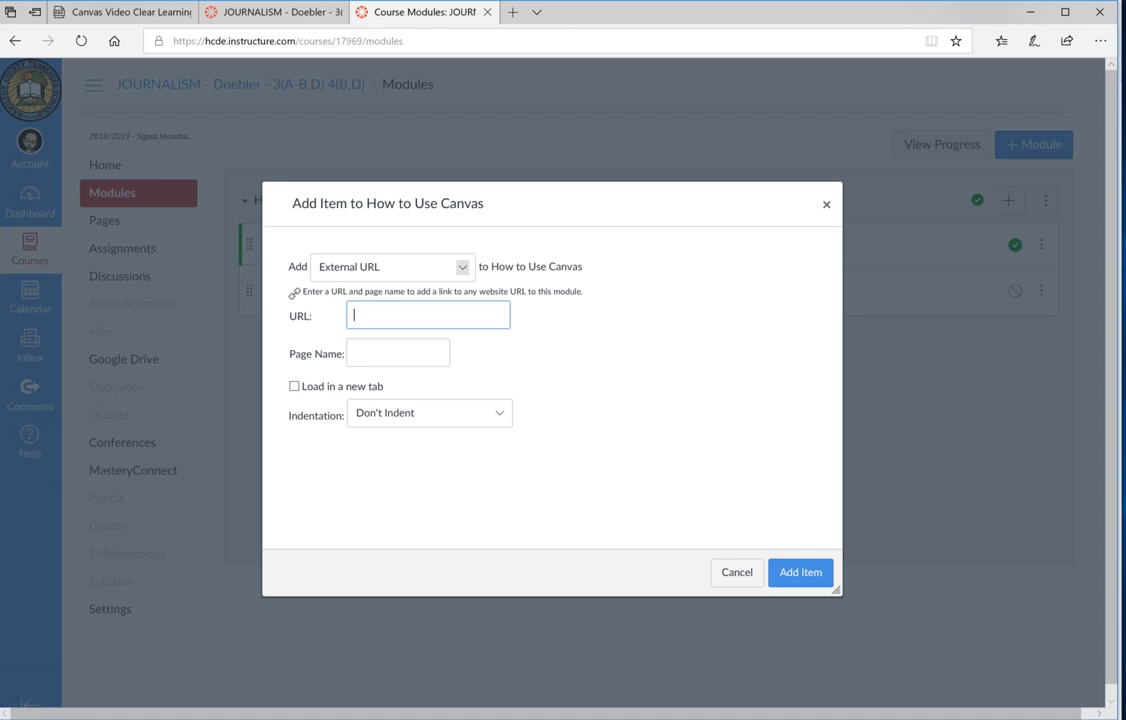
click(397, 353)
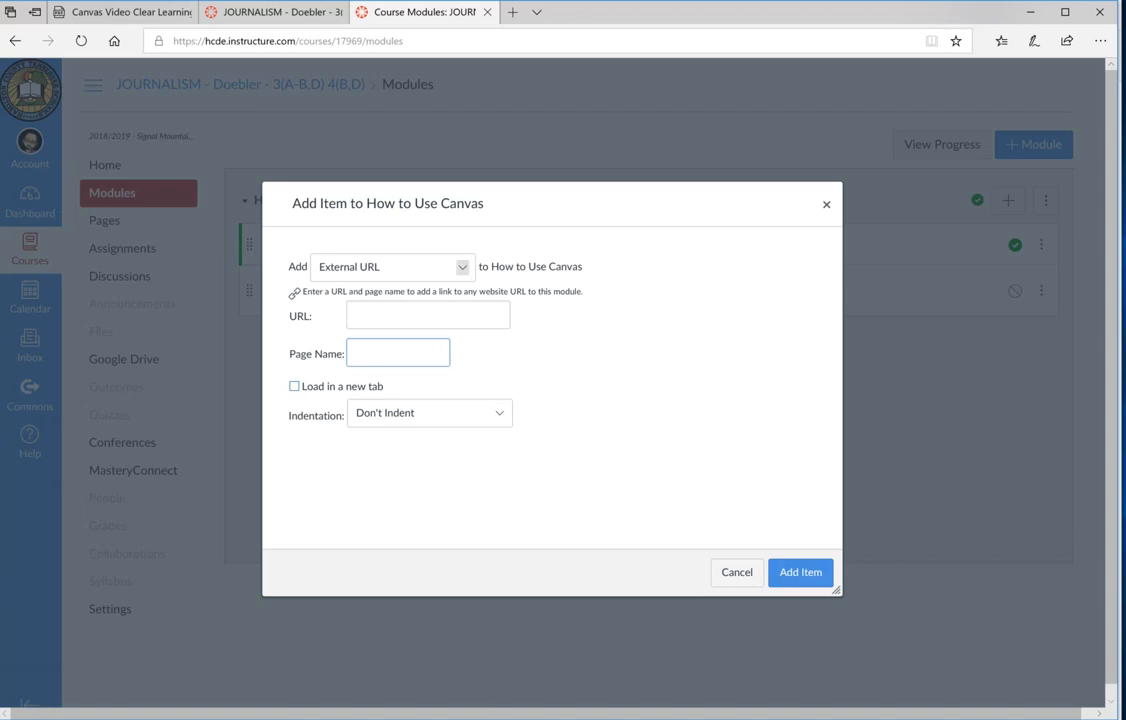
Step: Add a new discussion topic named Test Discussion to the How to Use Canvas module without indentation
click(392, 266)
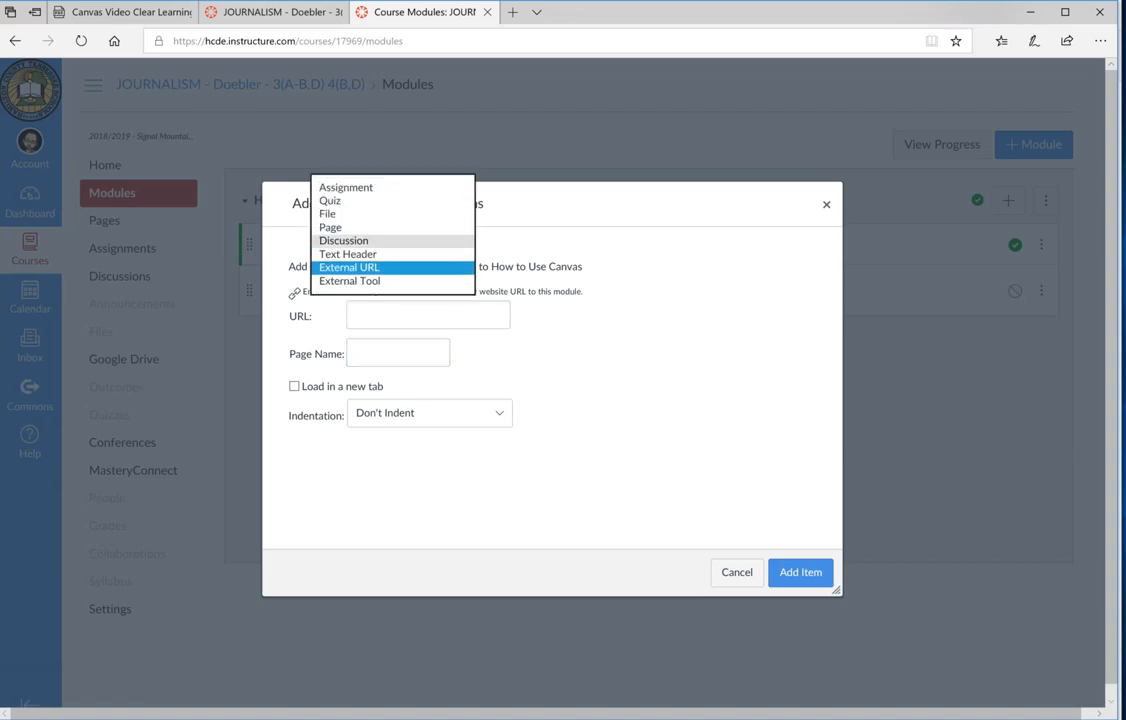
click(343, 240)
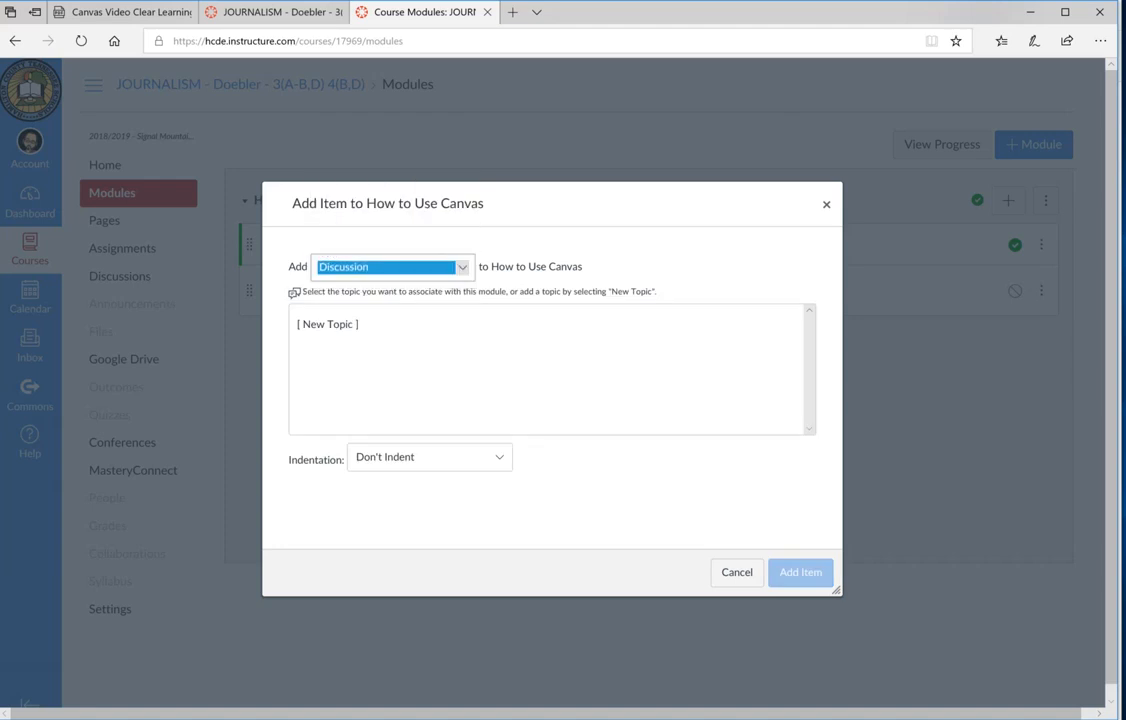
click(327, 324)
click(430, 461)
text(Test Discussion)
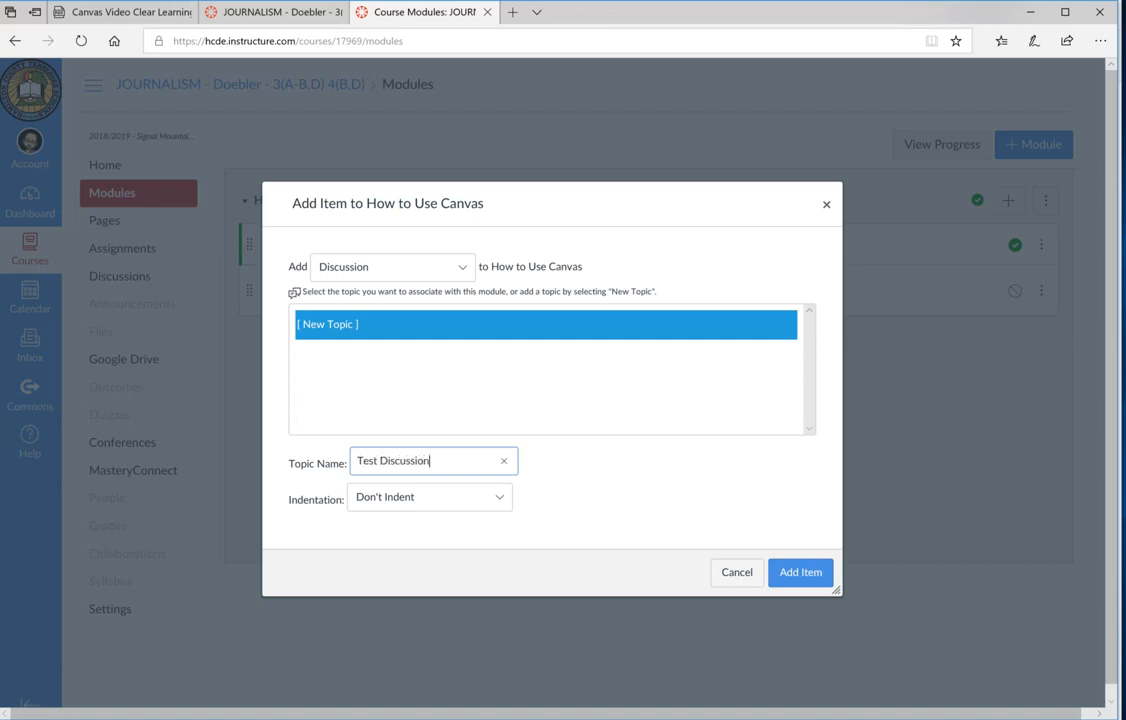
key(Return)
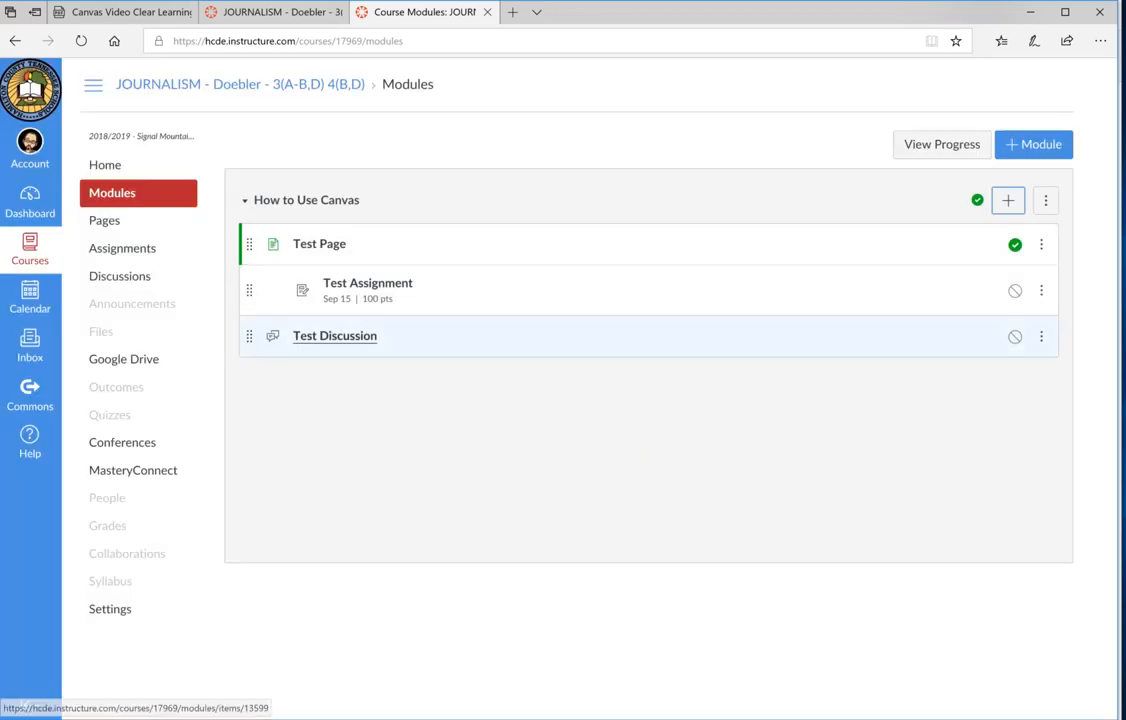
Step: Open Test Discussion for editing and enter the prompt "What did the cinematography accomplish in revealing character?"
click(335, 336)
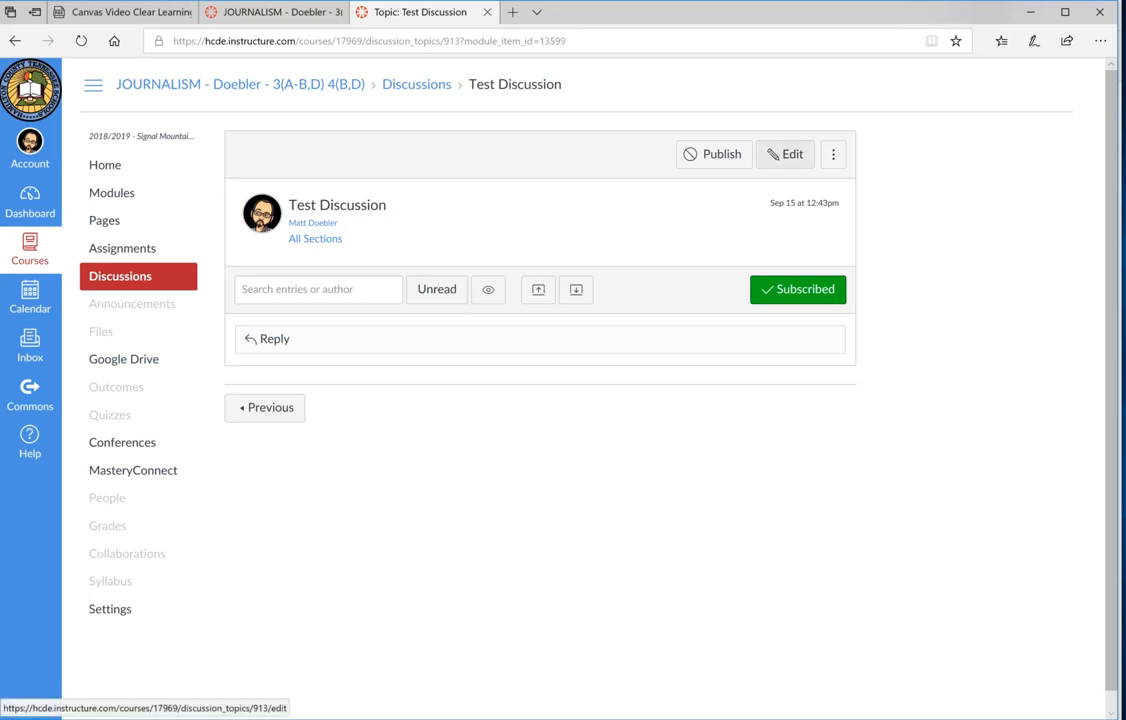
click(785, 154)
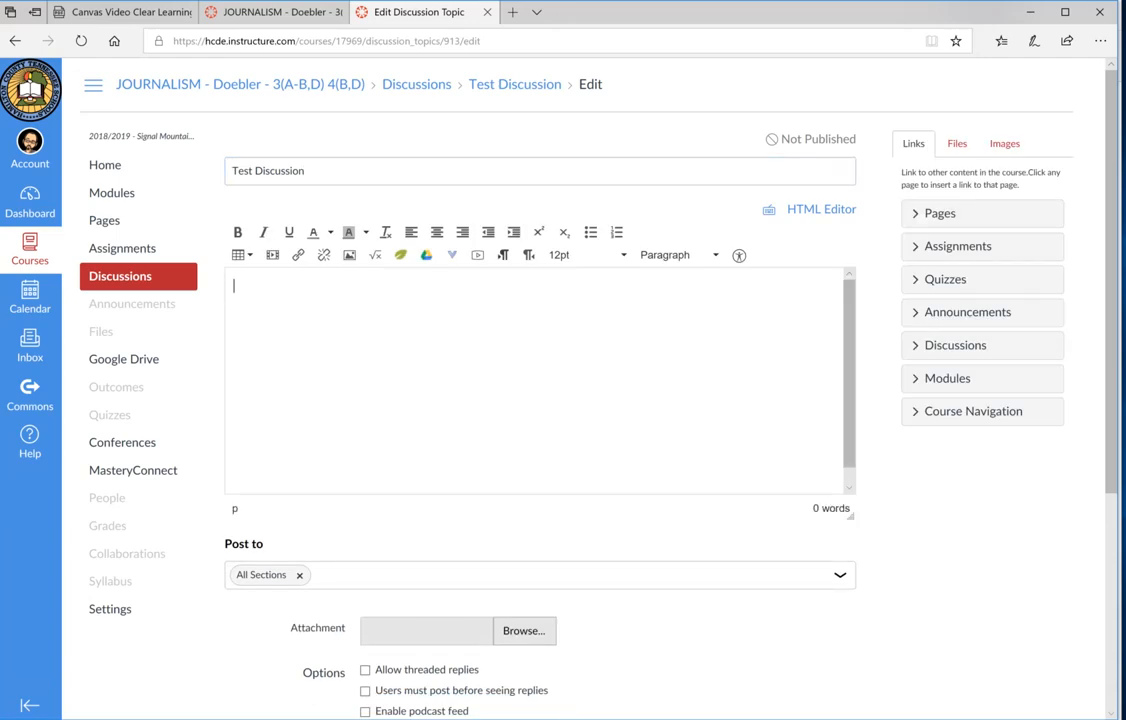
text(What sis)
key(BackSpace)
key(BackSpace)
key(BackSpace)
text(did the cinematography )
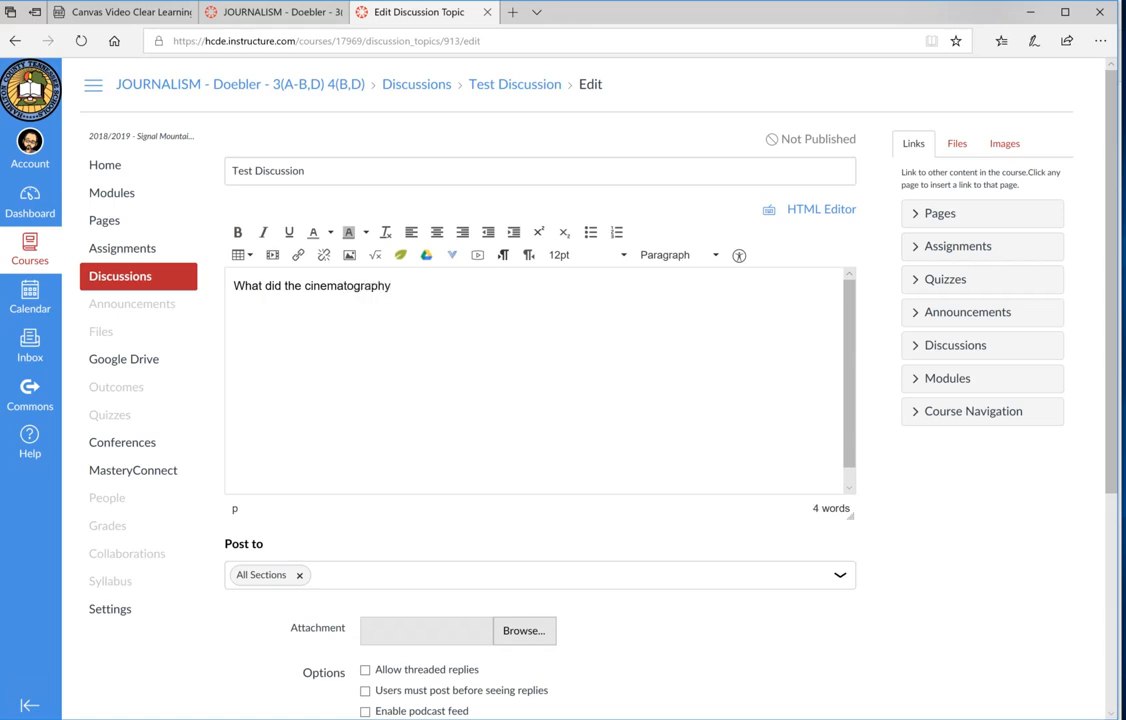
text(accomplish in revealing )
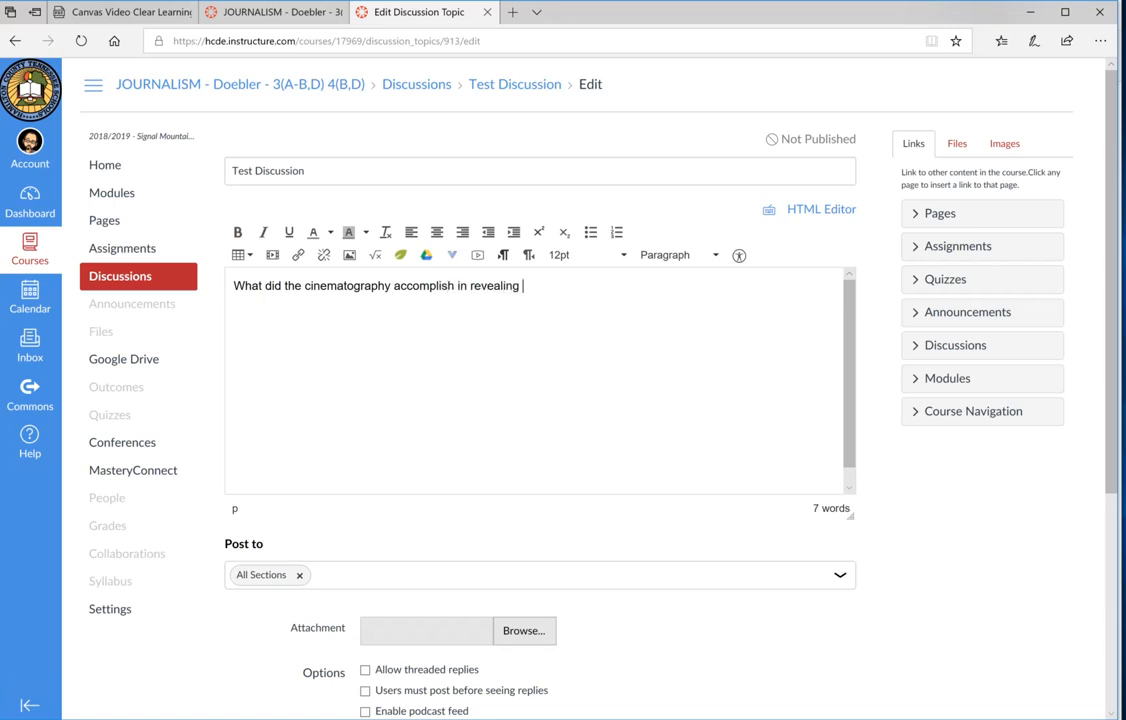
text(character?)
Step: Require users to post before seeing replies, make the discussion graded and allow liking
scroll(560, 400, down, 2)
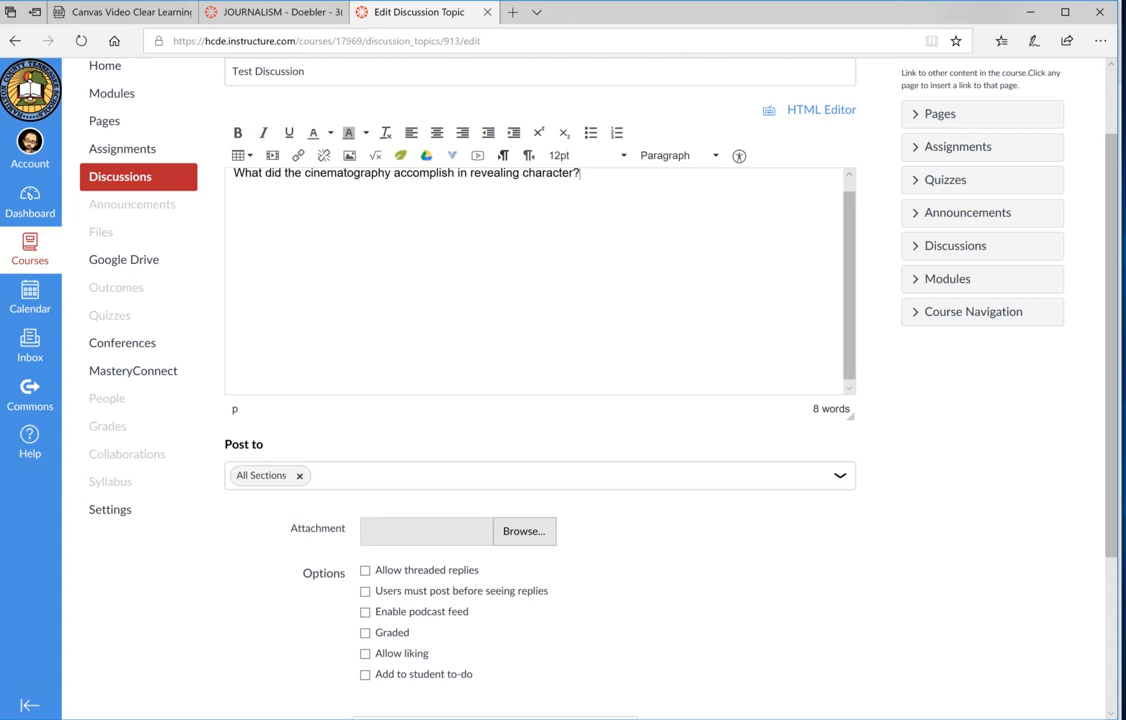
scroll(560, 400, down, 1)
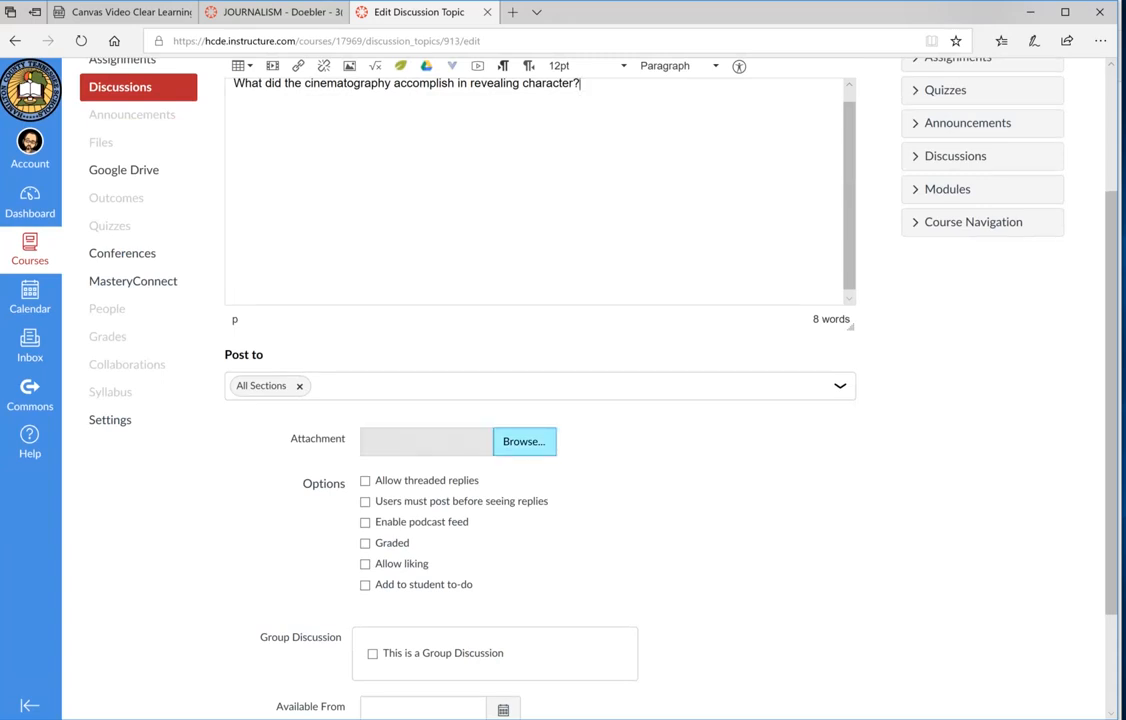
scroll(540, 400, down, 1)
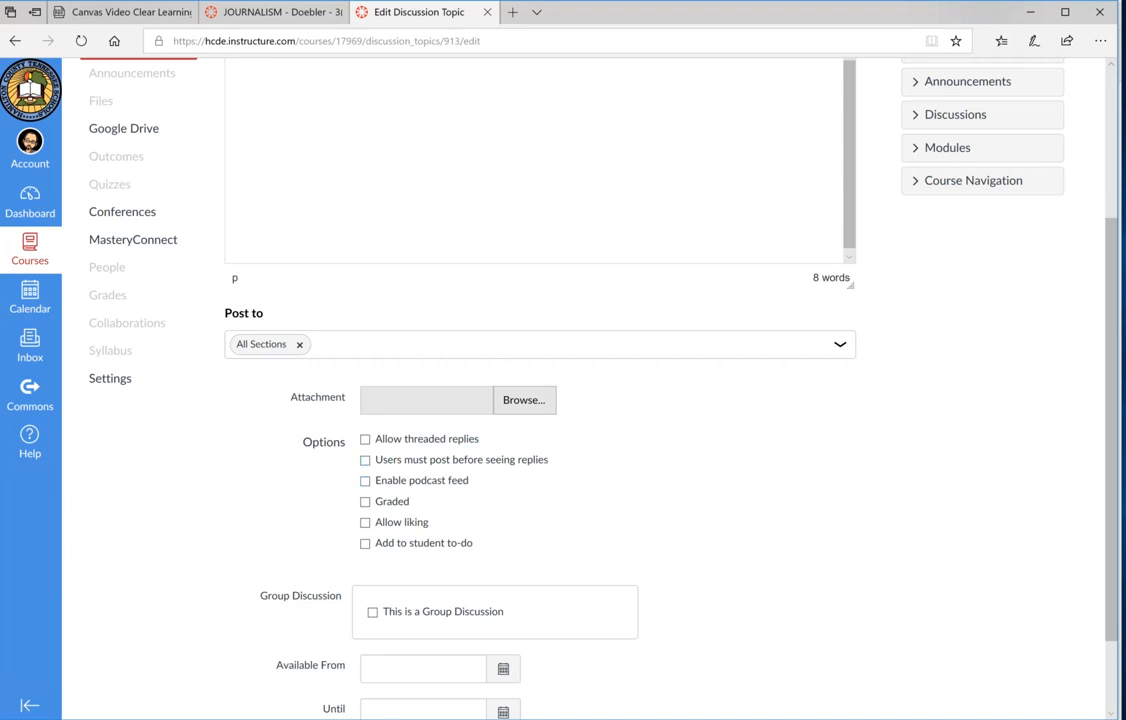
click(365, 461)
click(365, 502)
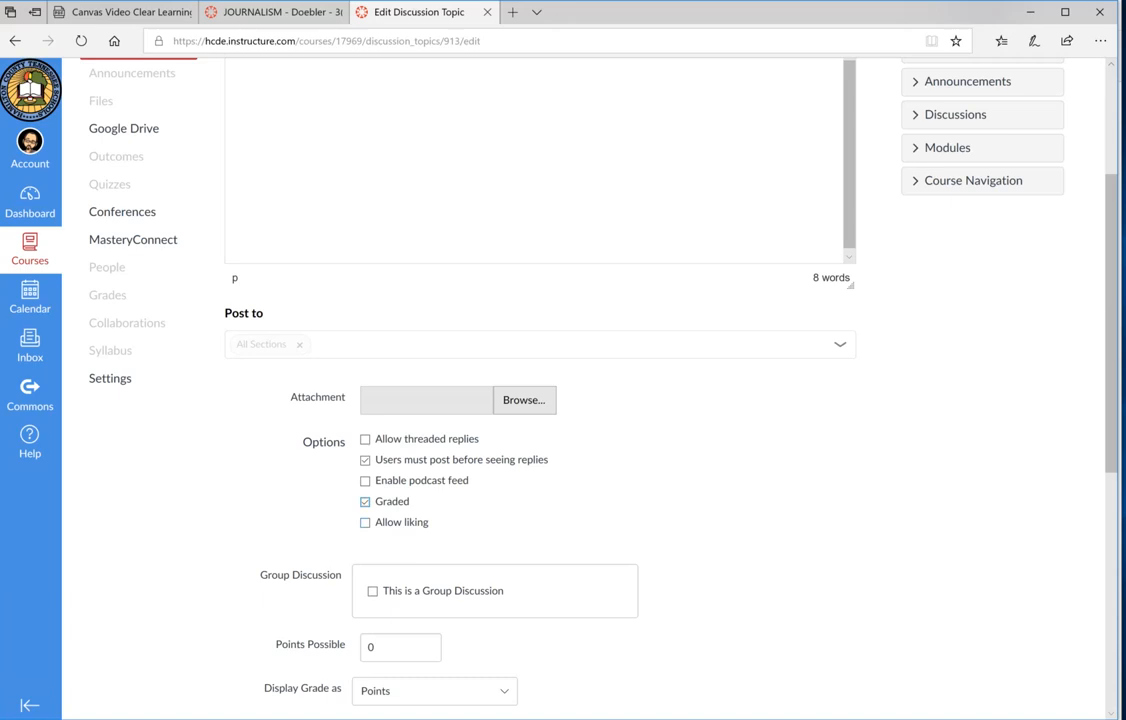
click(365, 522)
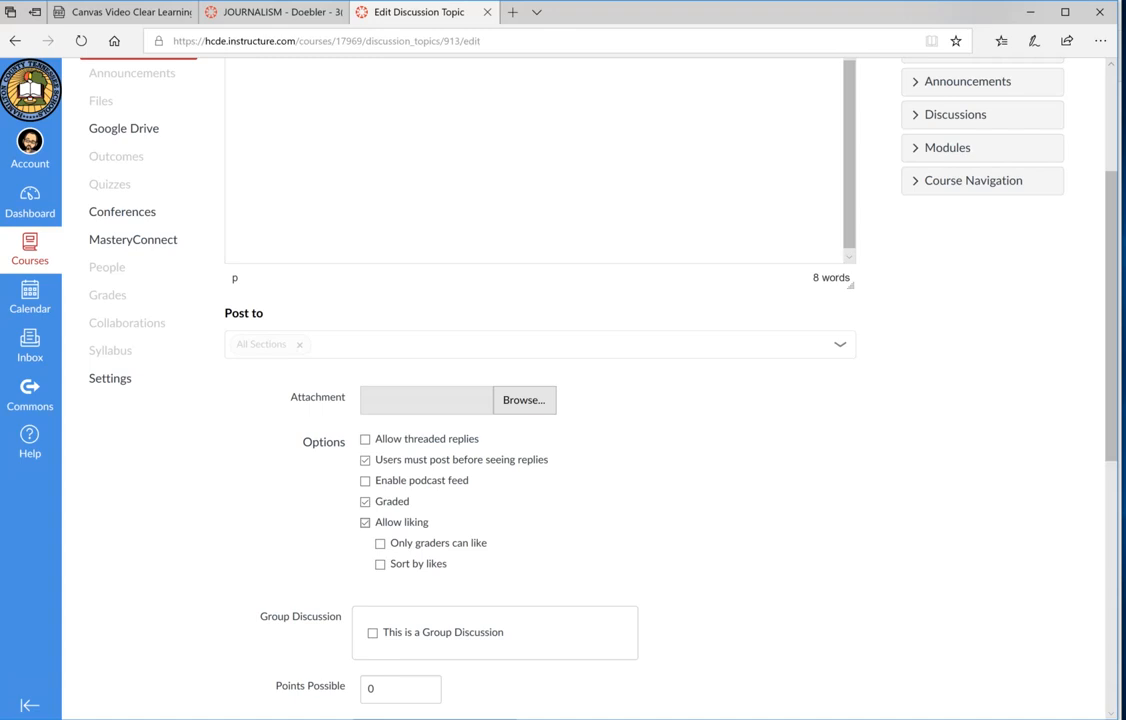
scroll(560, 400, down, 3)
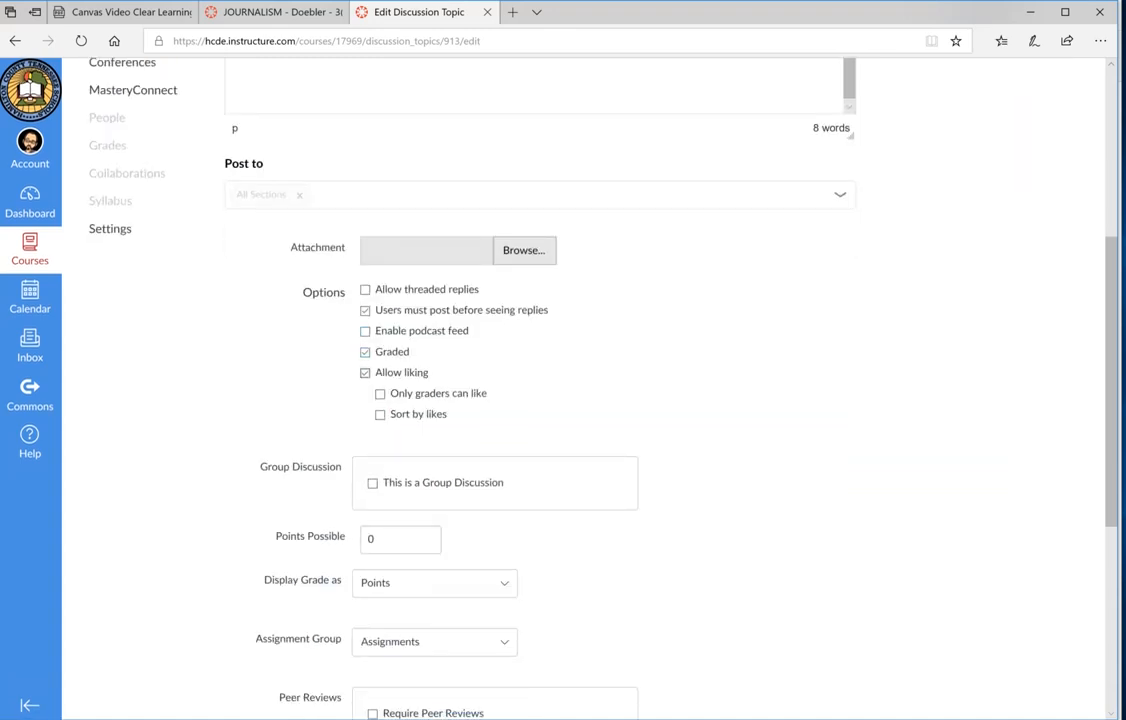
scroll(560, 400, down, 2)
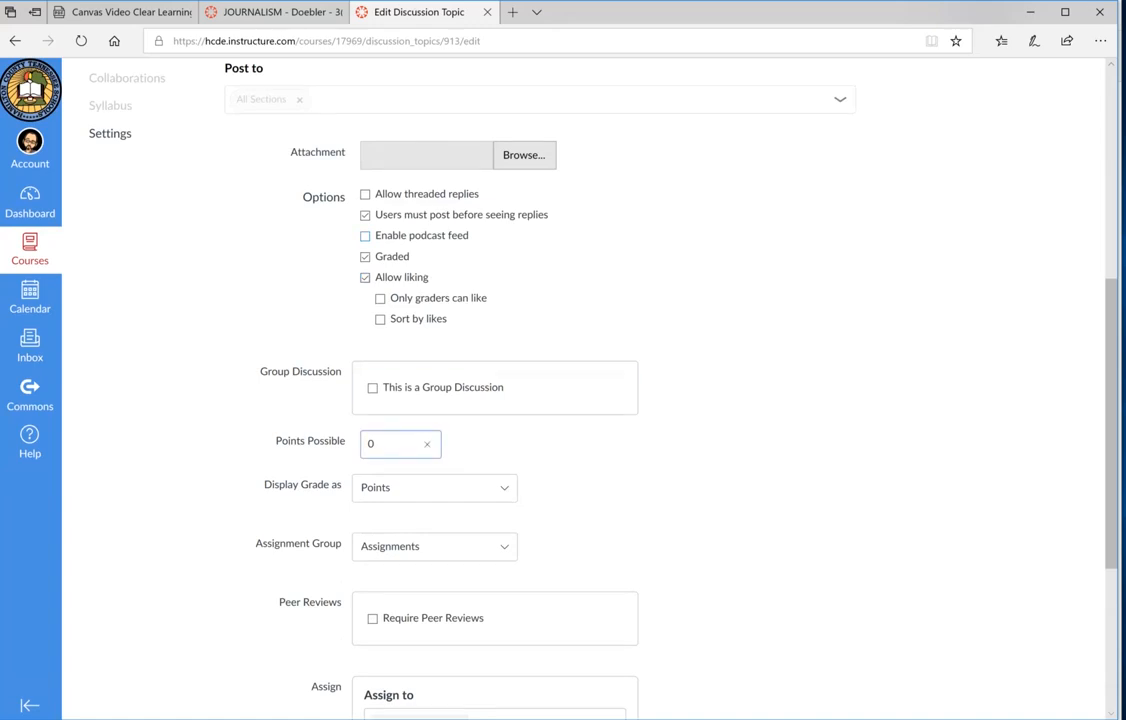
Step: Save the Test Discussion settings without publishing and return to the course's modules
scroll(495, 403, down, 3)
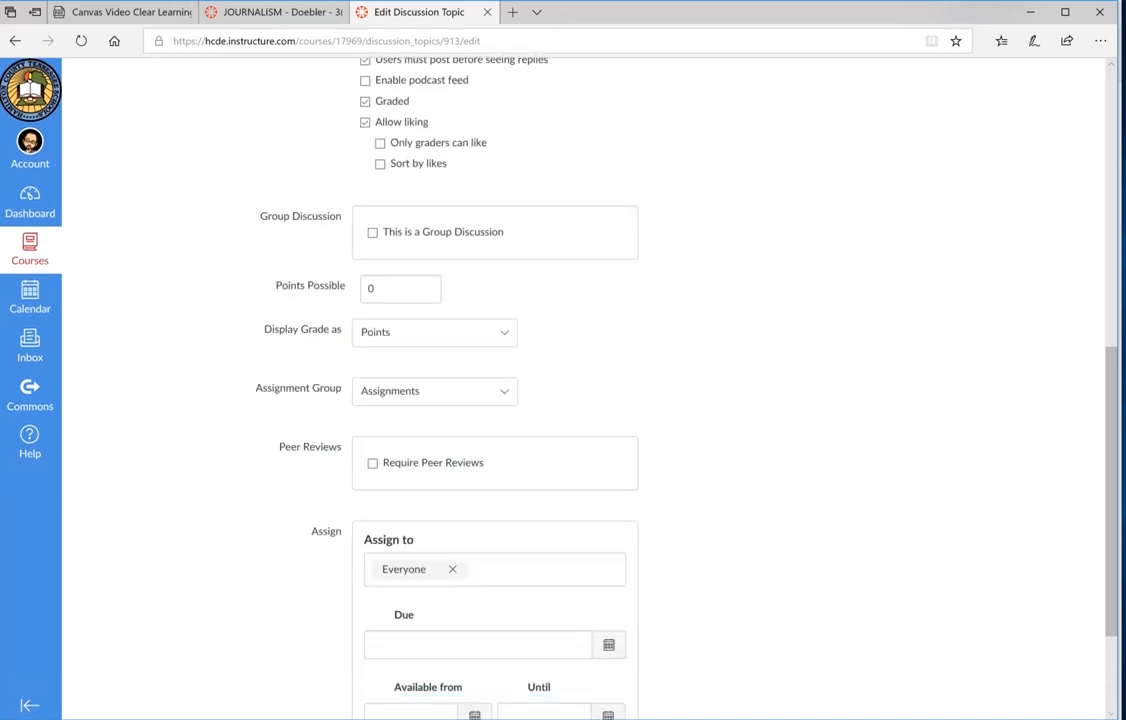
scroll(495, 403, down, 1)
scroll(495, 403, down, 1)
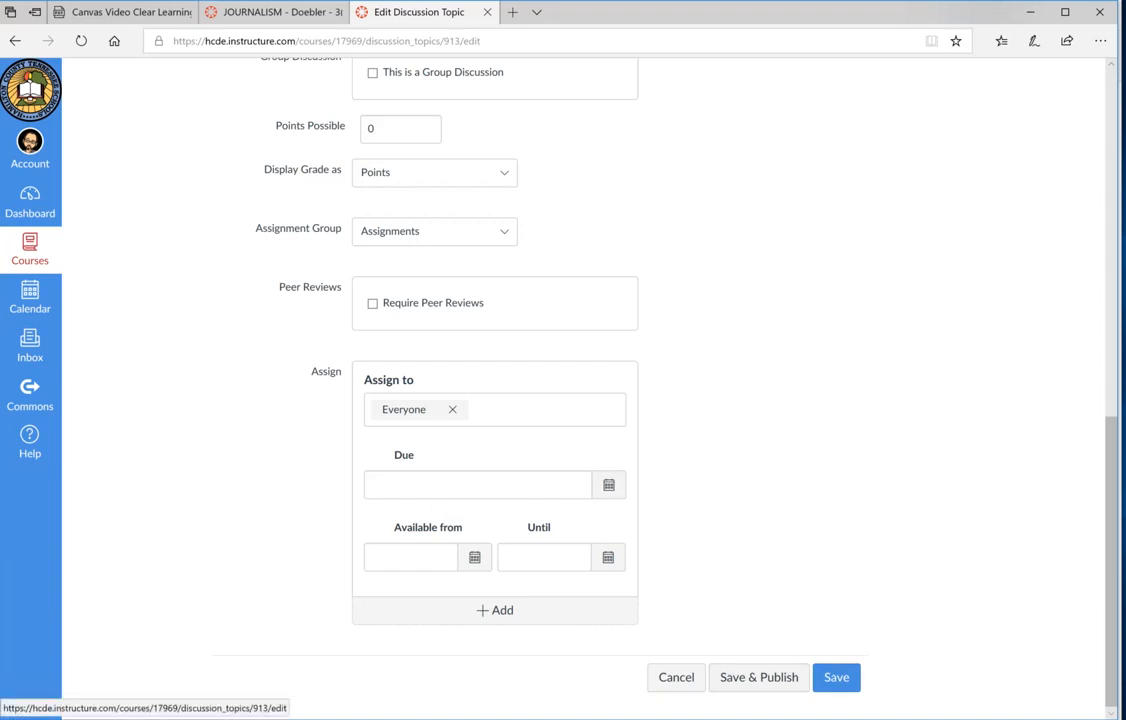
click(836, 678)
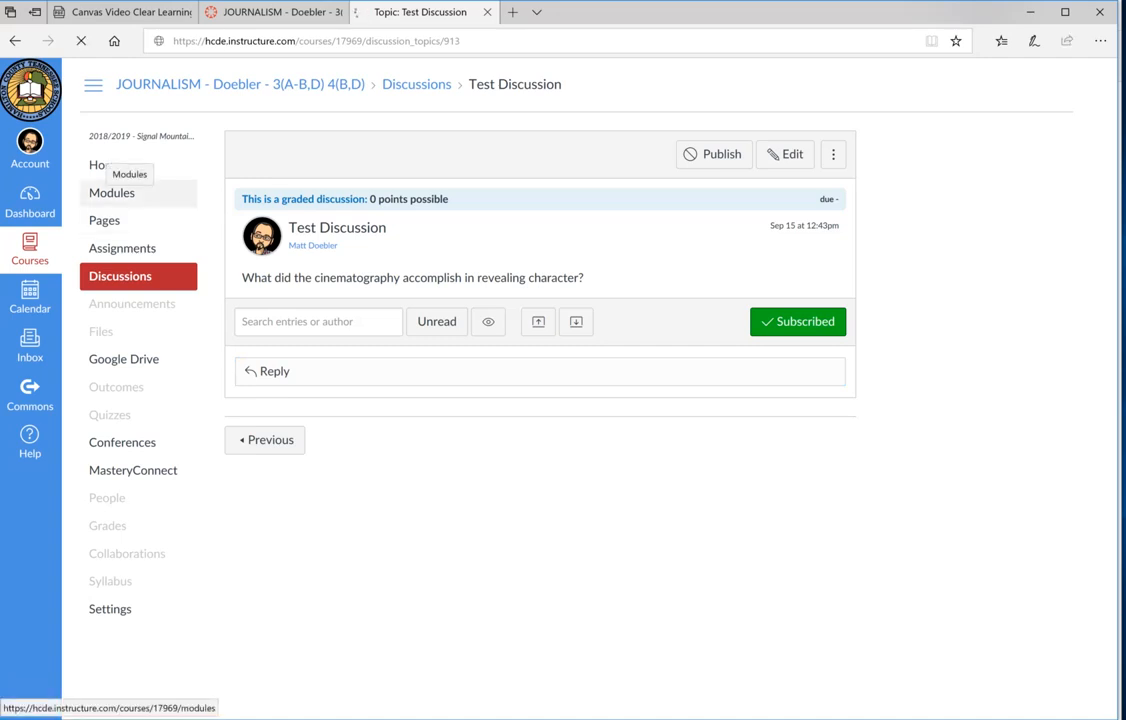
click(111, 192)
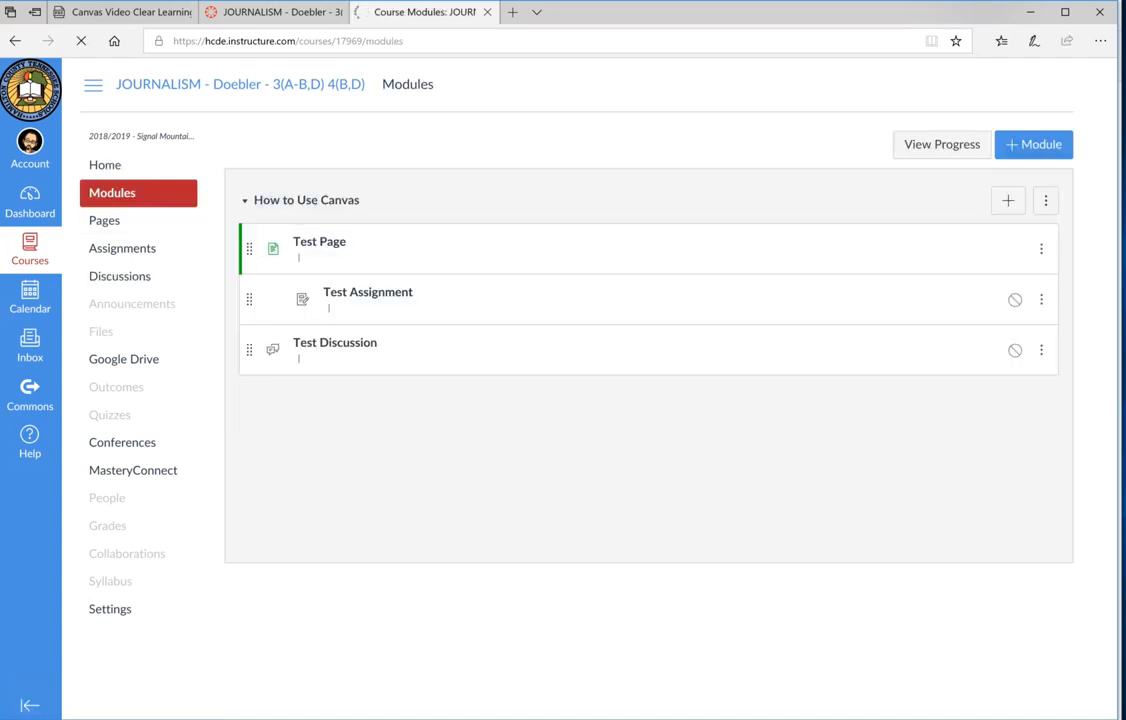
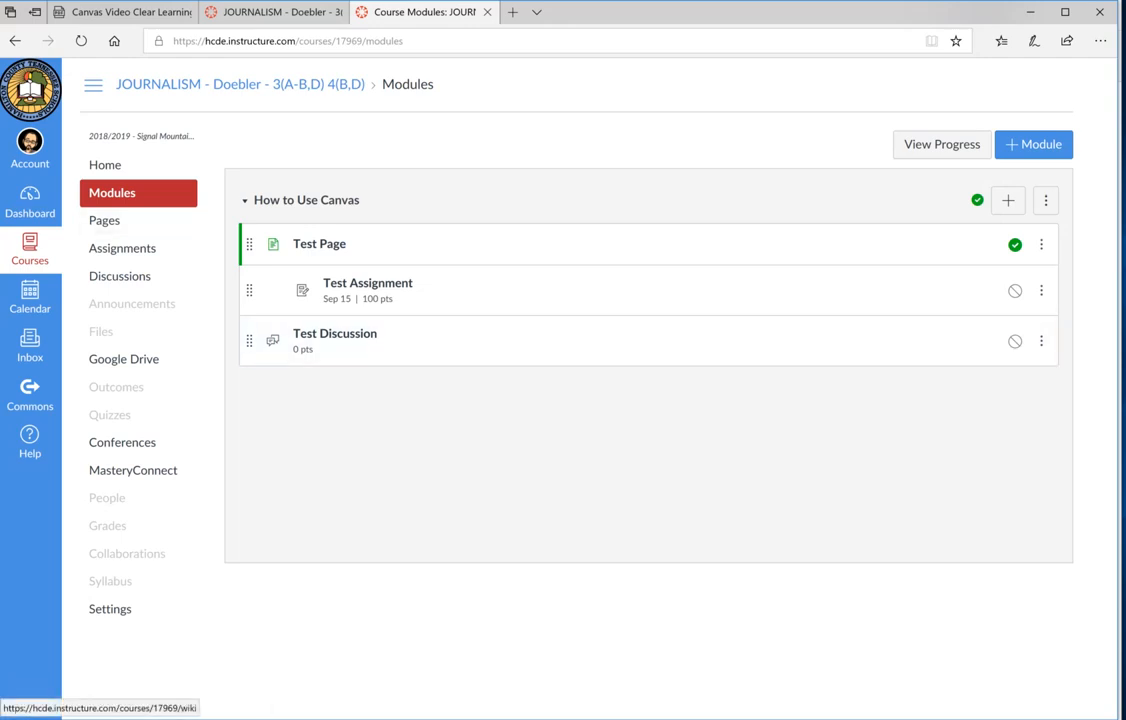
Step: Examine the Evil and Monsters discussion in the HONORS ENGLISH 12 course, including its prompt and the students' replies
click(30, 200)
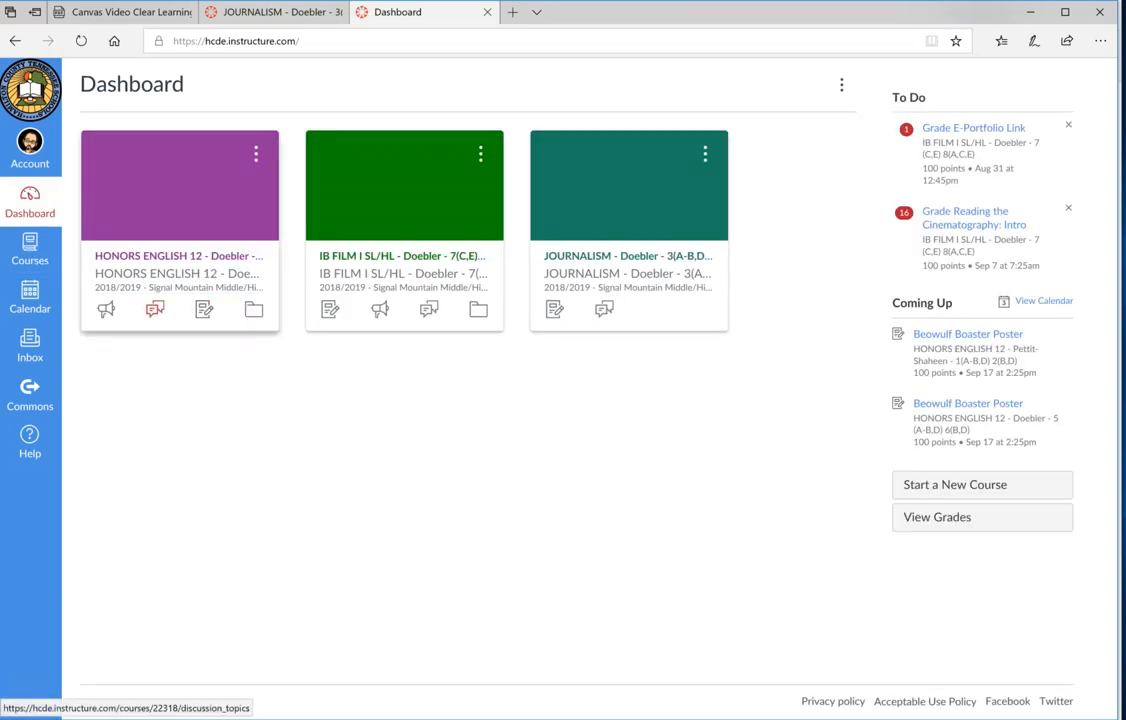
click(155, 309)
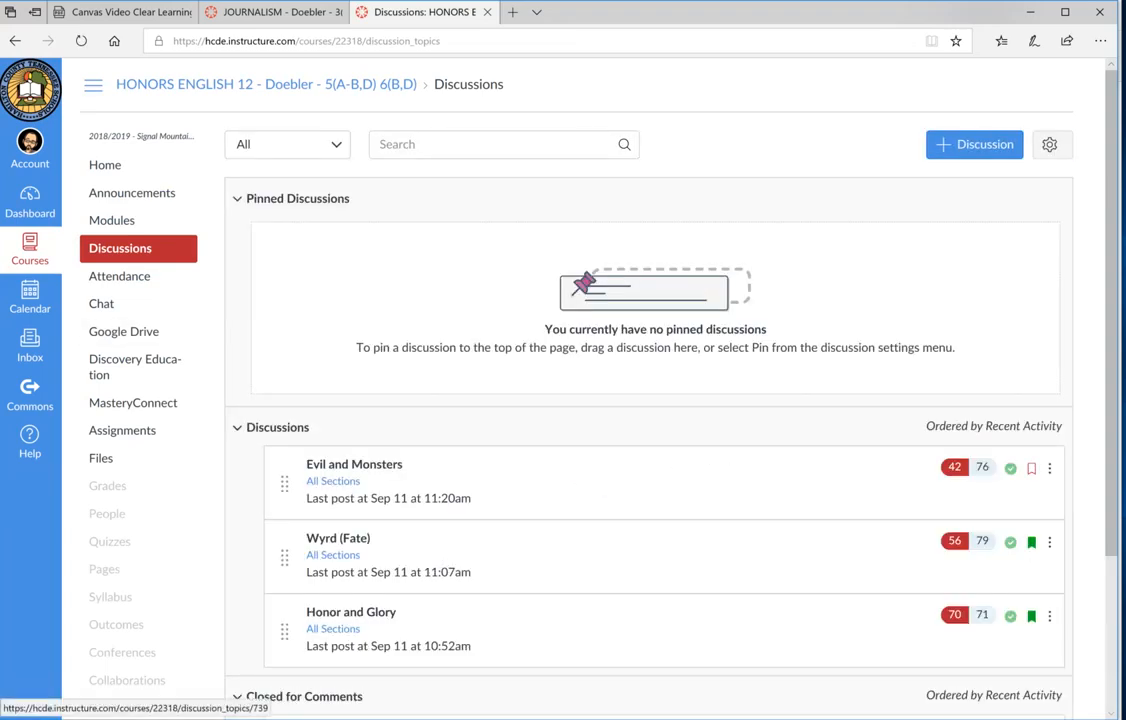
click(354, 464)
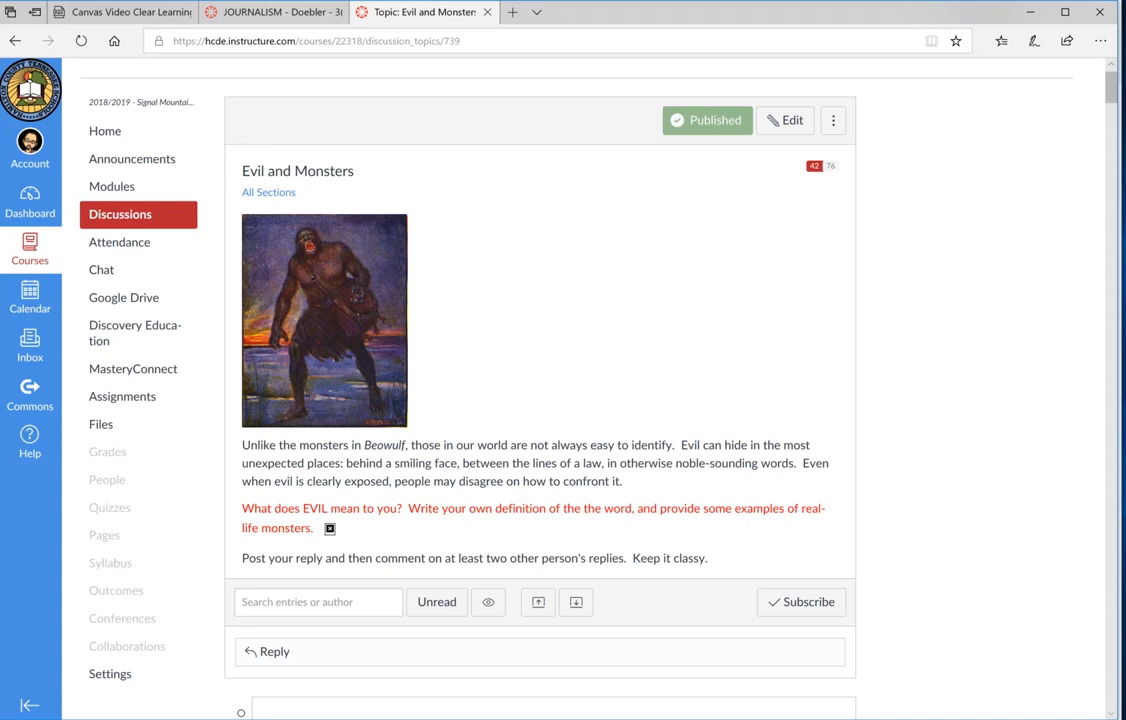
scroll(540, 380, down, 3)
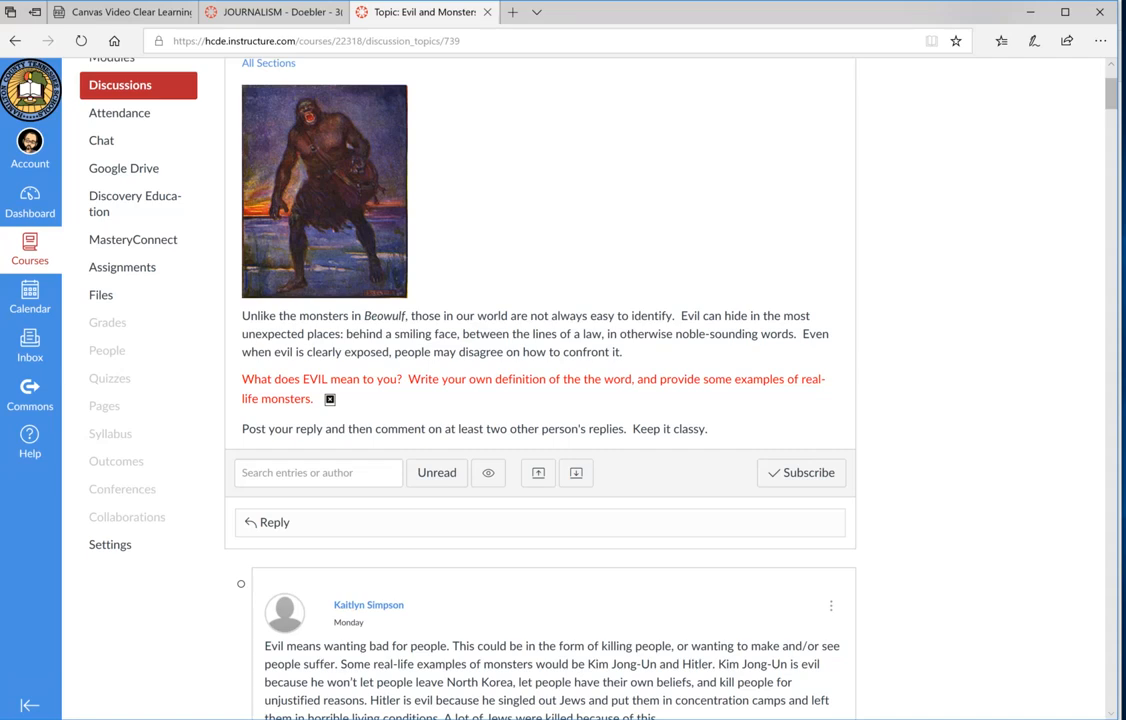
scroll(540, 400, down, 5)
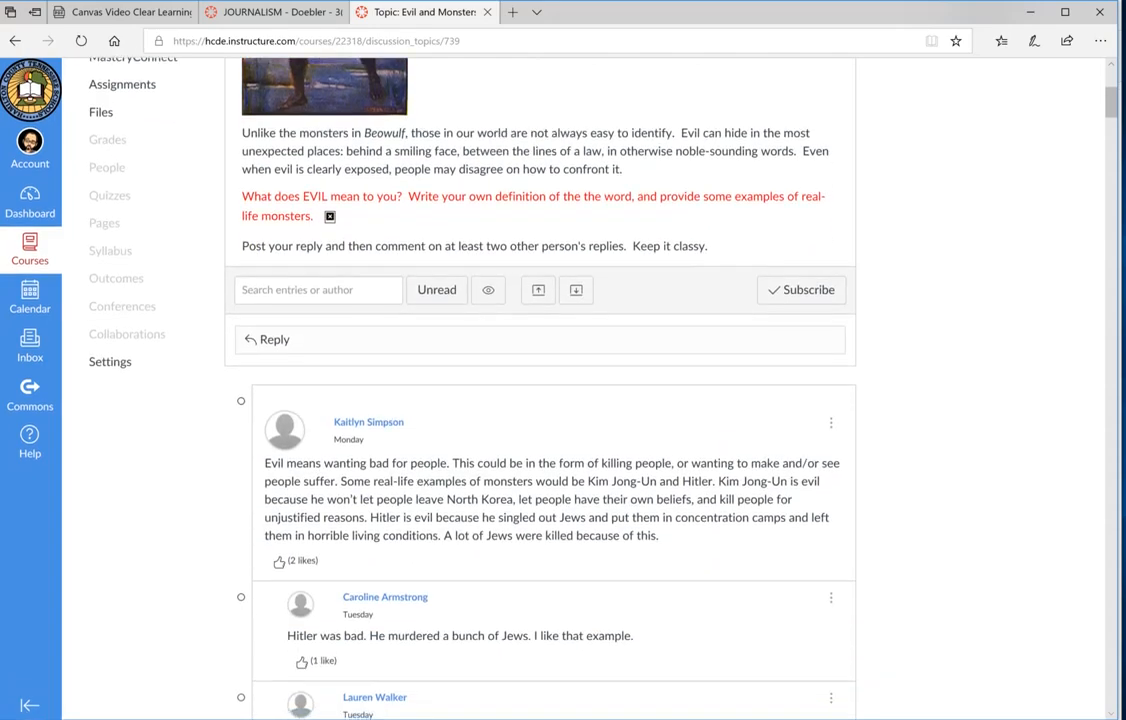
scroll(553, 400, down, 6)
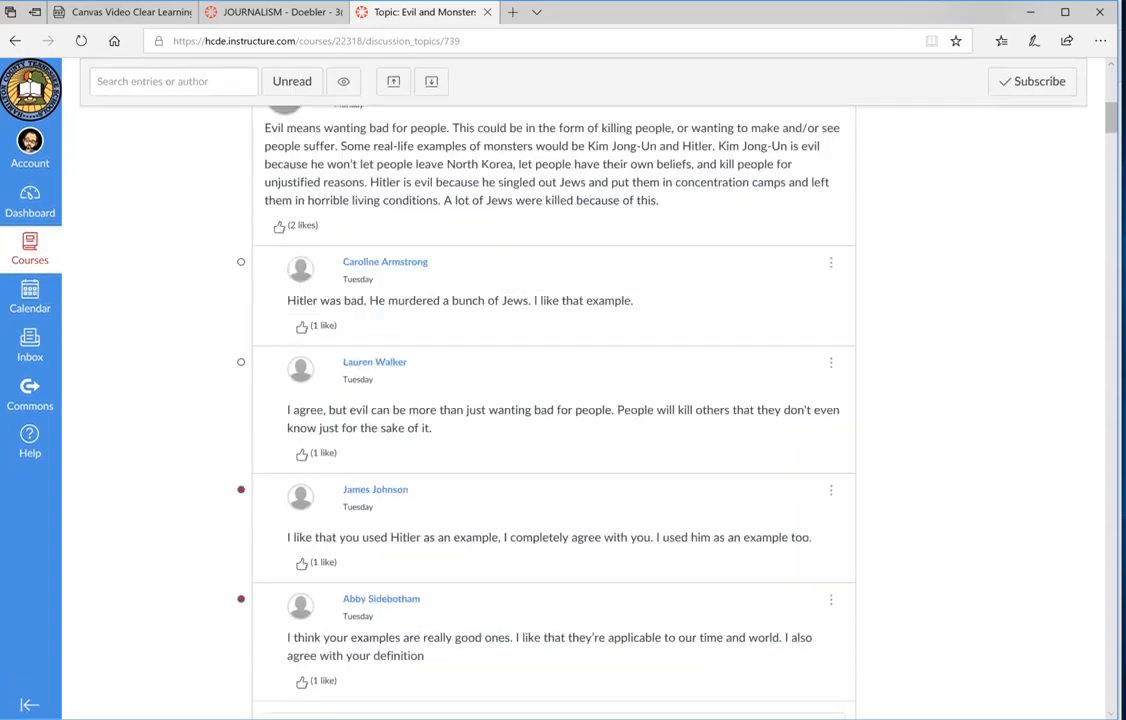
scroll(553, 400, down, 9)
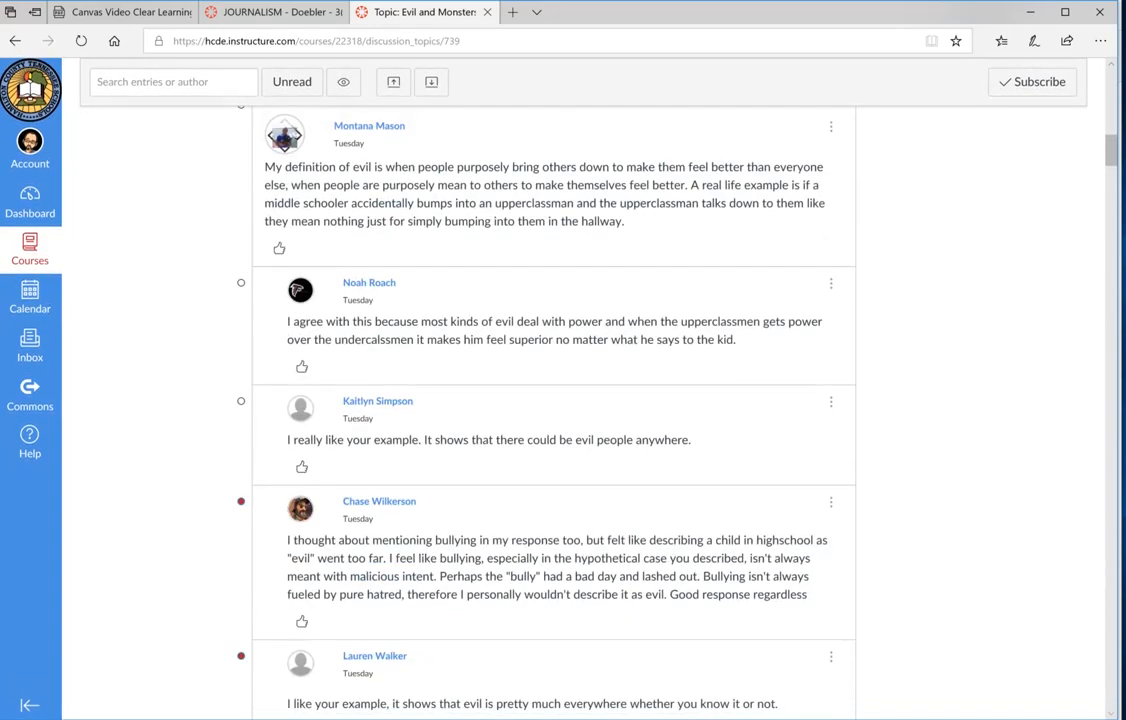
scroll(553, 400, down, 10)
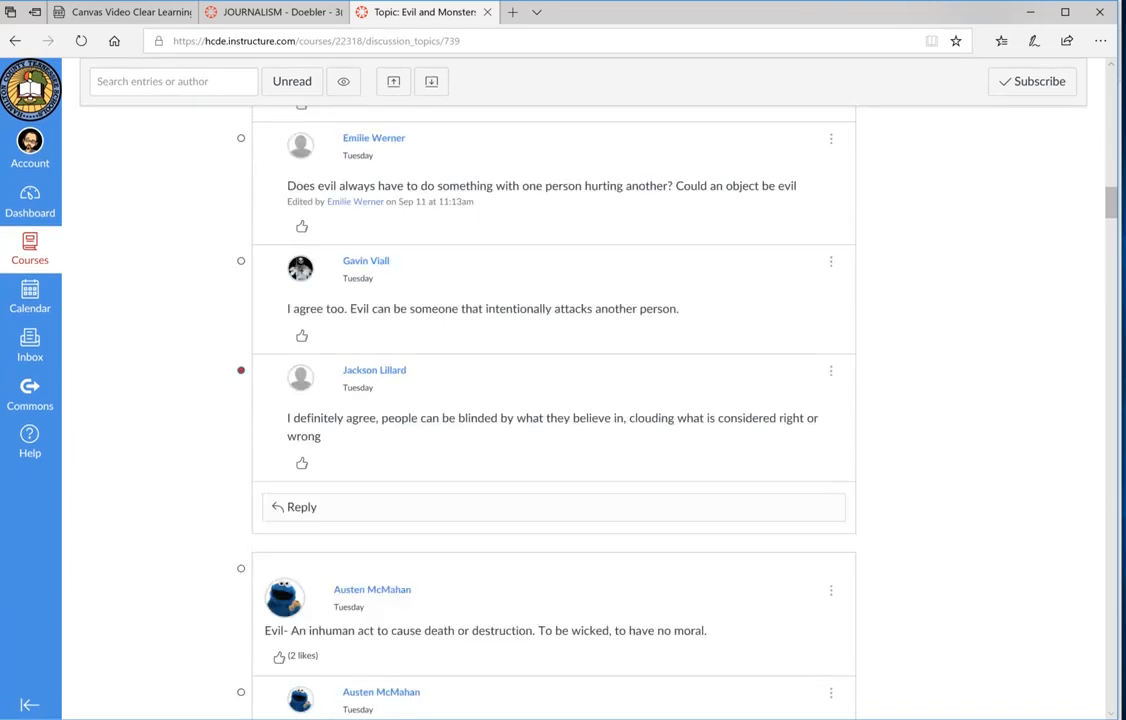
scroll(553, 400, down, 5)
scroll(553, 400, down, 3)
scroll(553, 400, up, 20)
scroll(553, 400, up, 8)
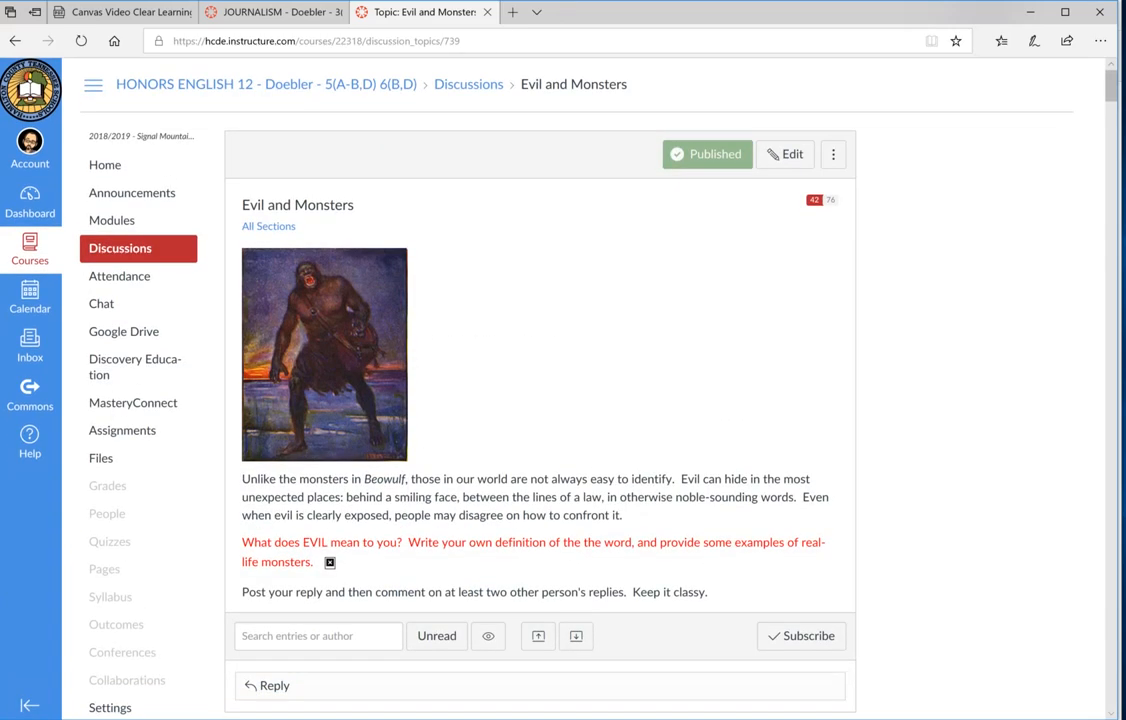
Step: Return to the JOURNALISM course and review the item types available for the How to Use Canvas module without adding one
click(30, 200)
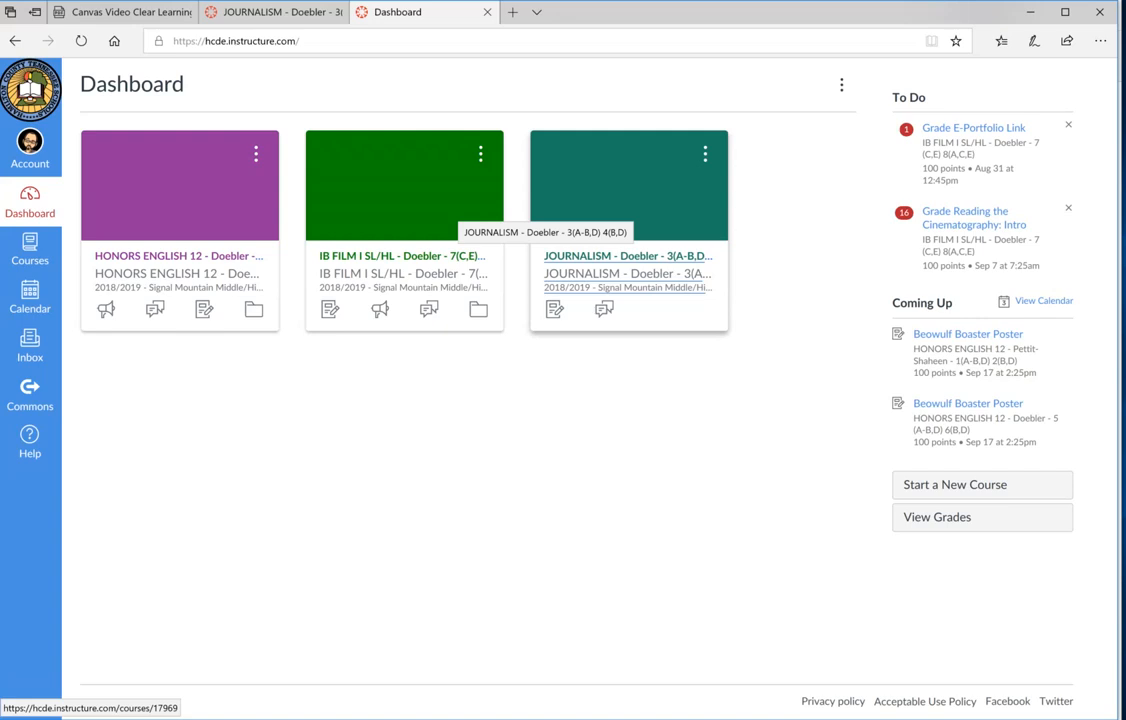
click(547, 259)
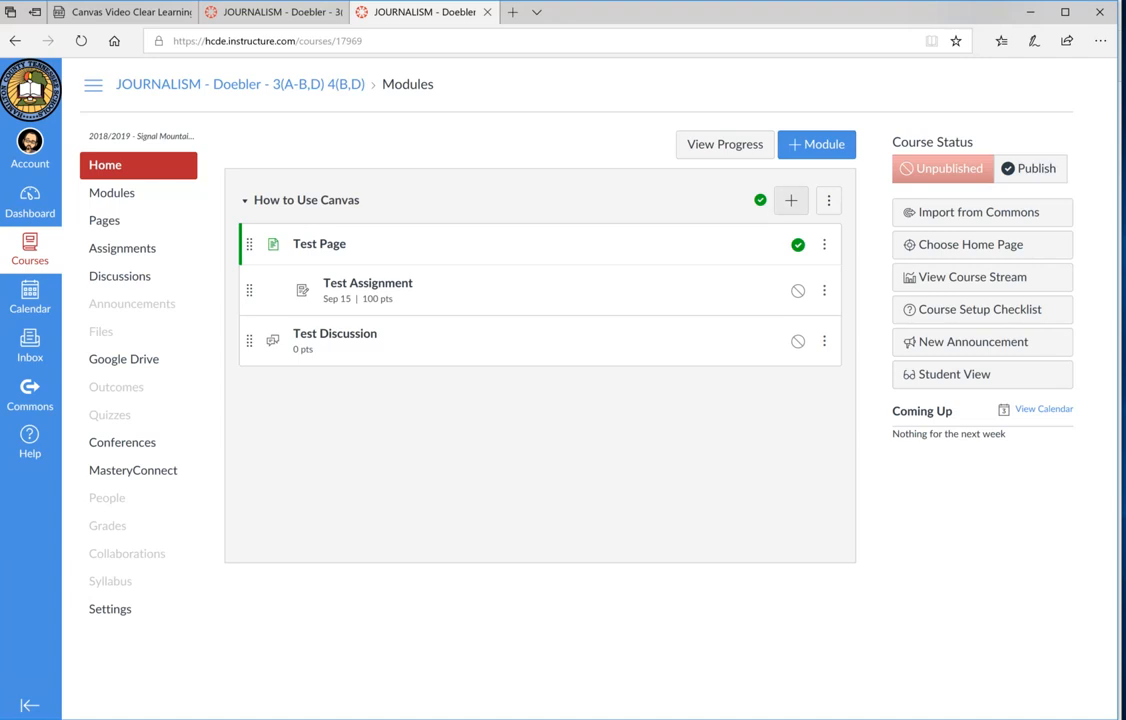
click(791, 200)
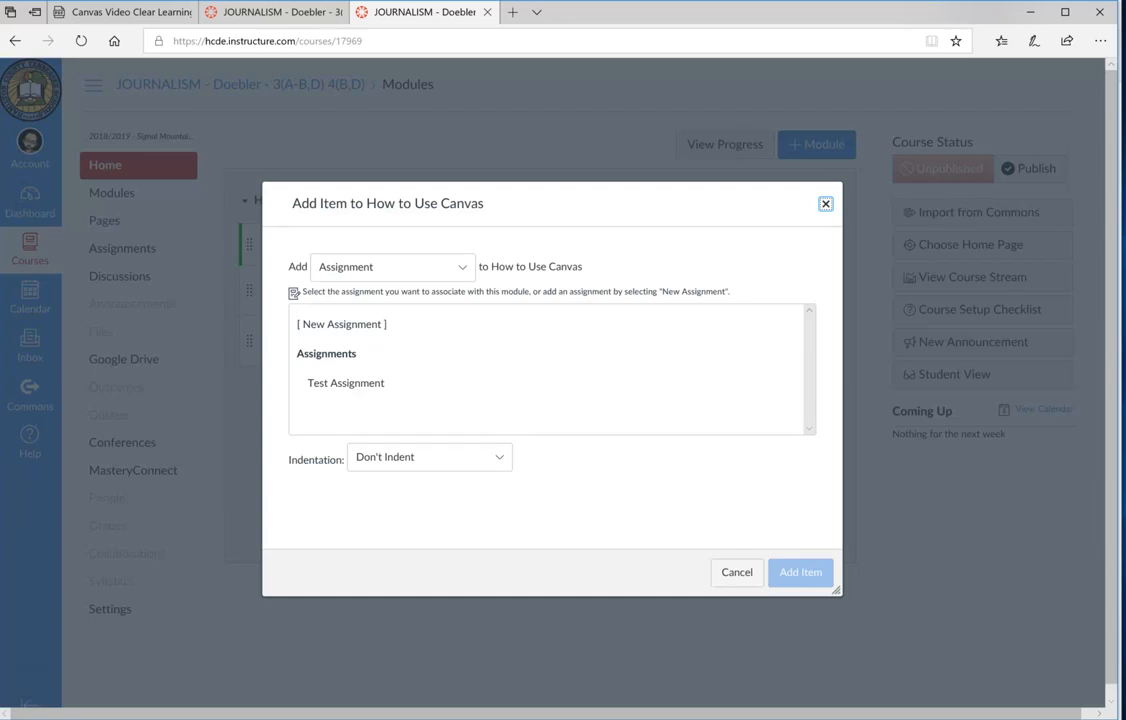
click(462, 266)
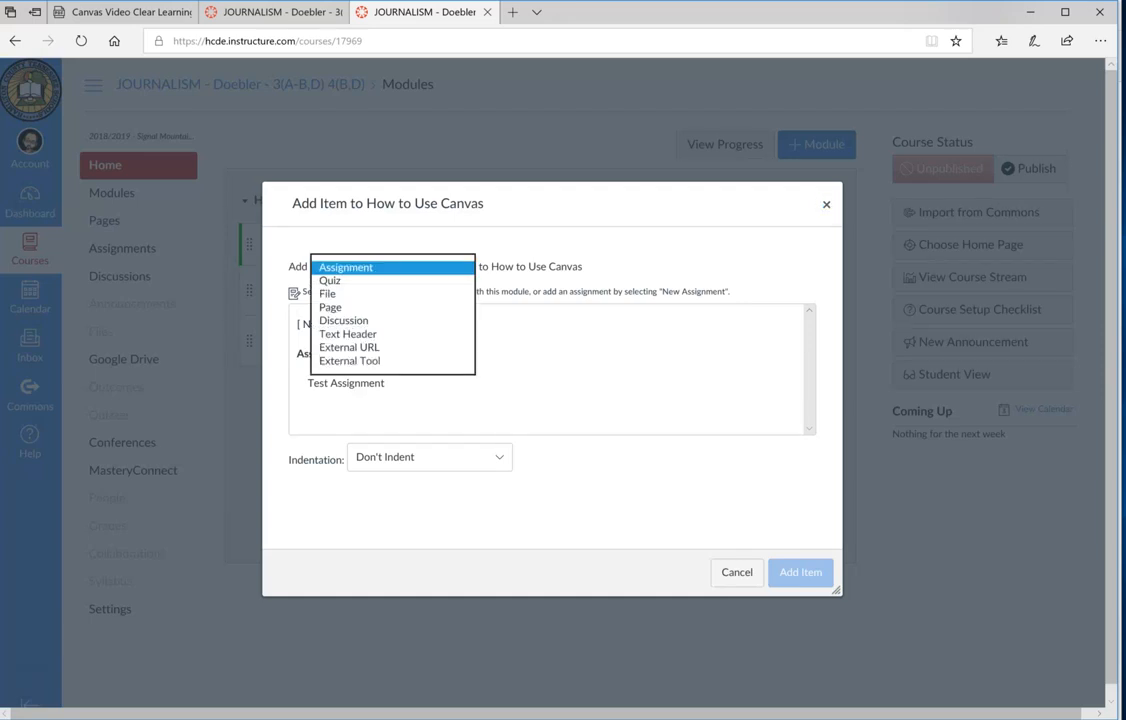
click(550, 385)
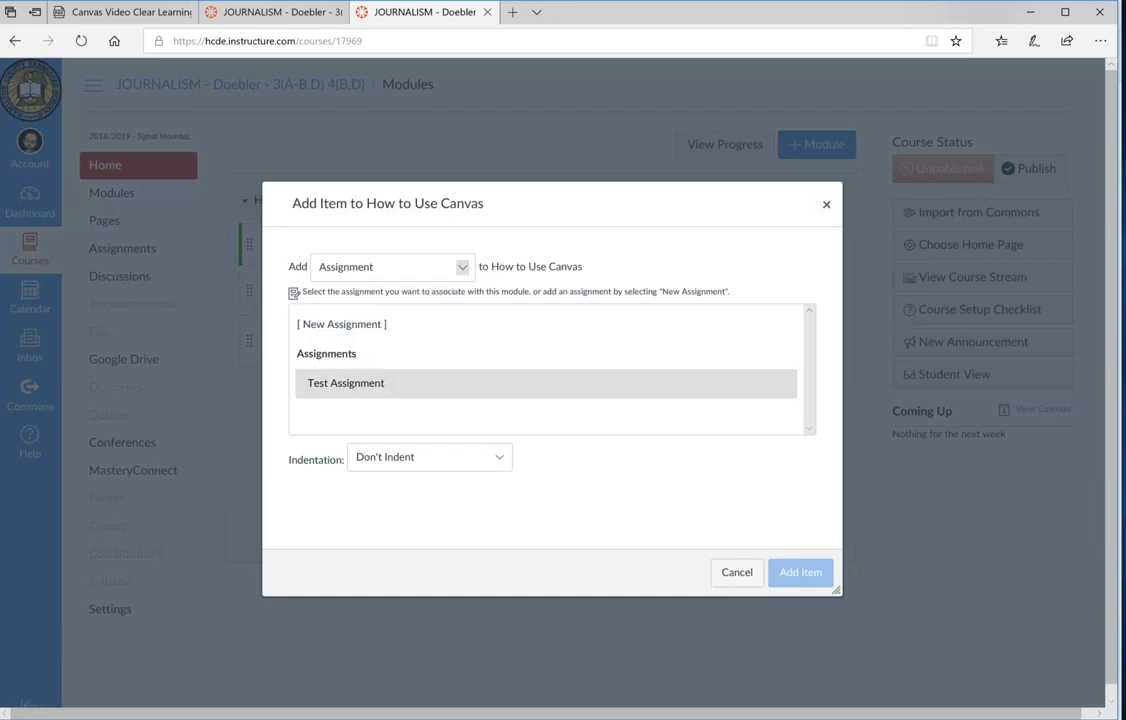
click(737, 572)
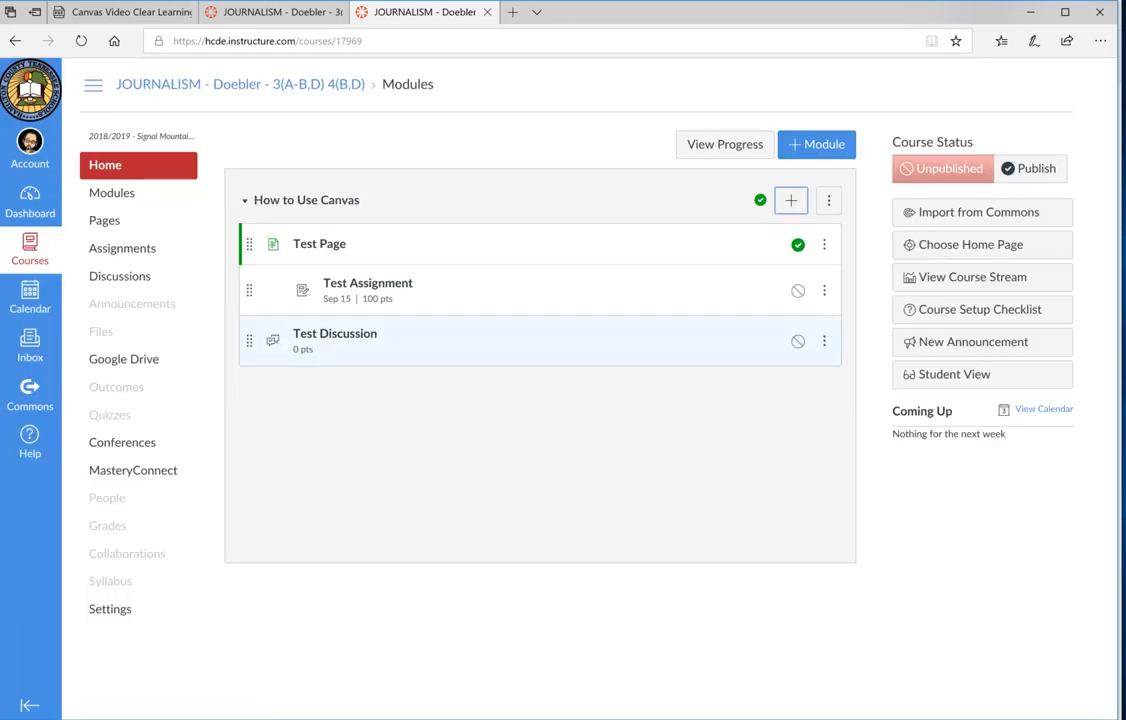
Step: Examine the new announcement form and its additional editor tools, leaving for the course's modules without creating an announcement
click(130, 303)
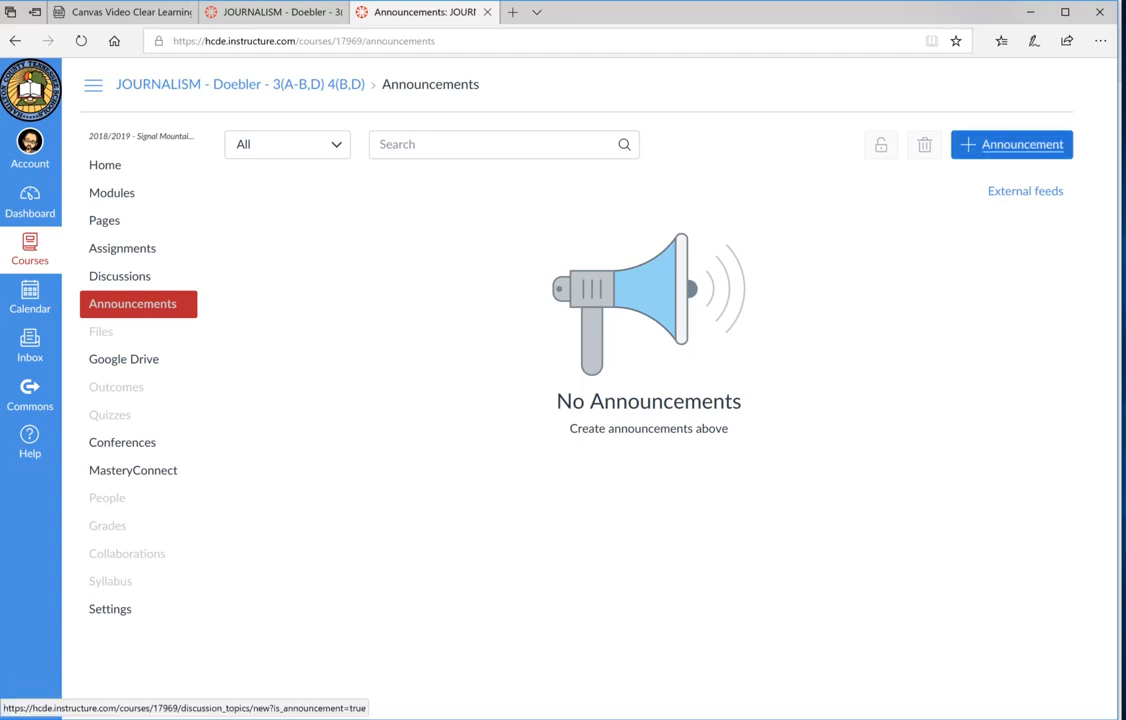
click(1012, 144)
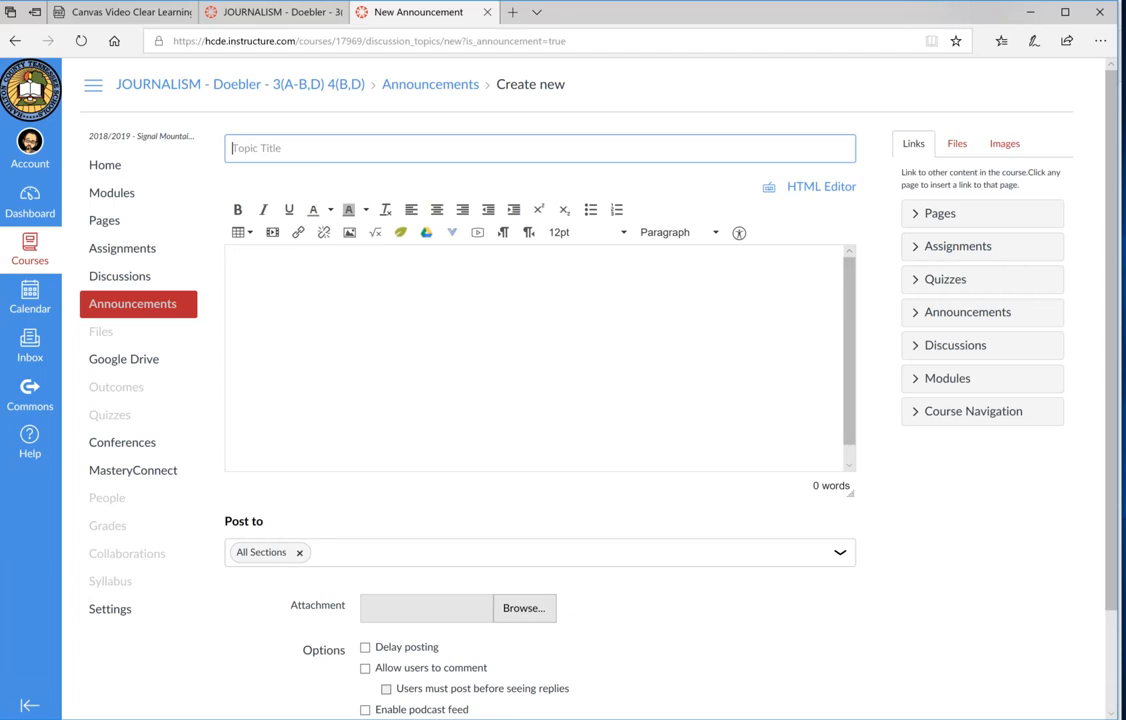
click(452, 232)
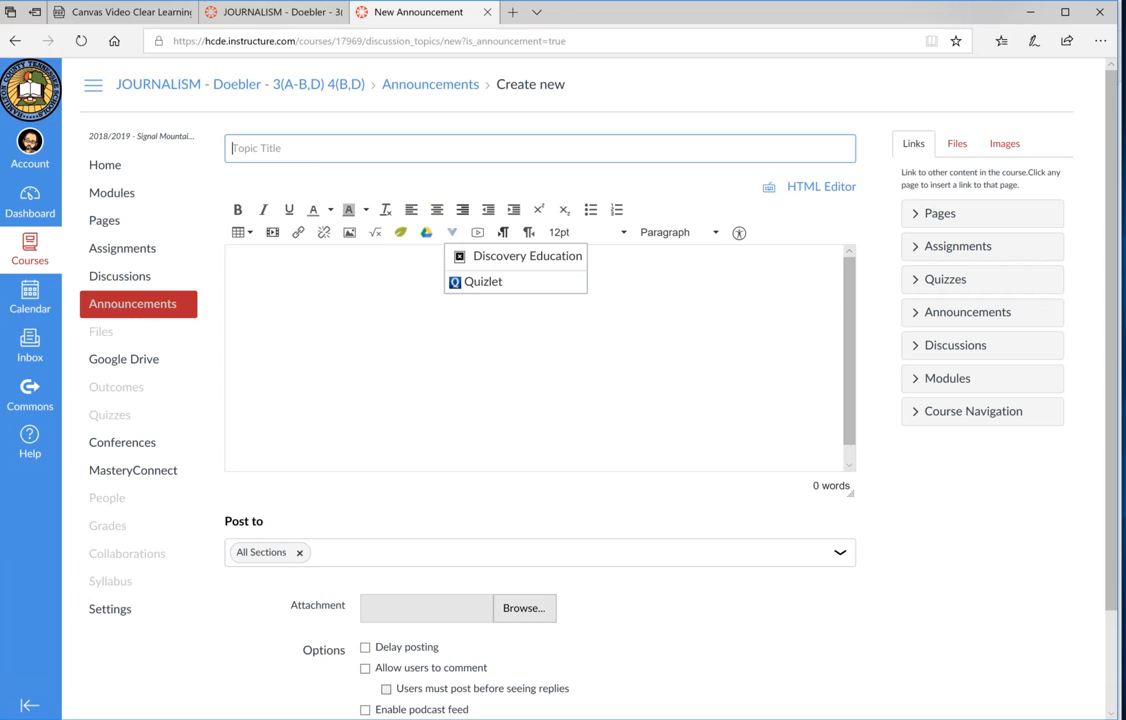
click(453, 233)
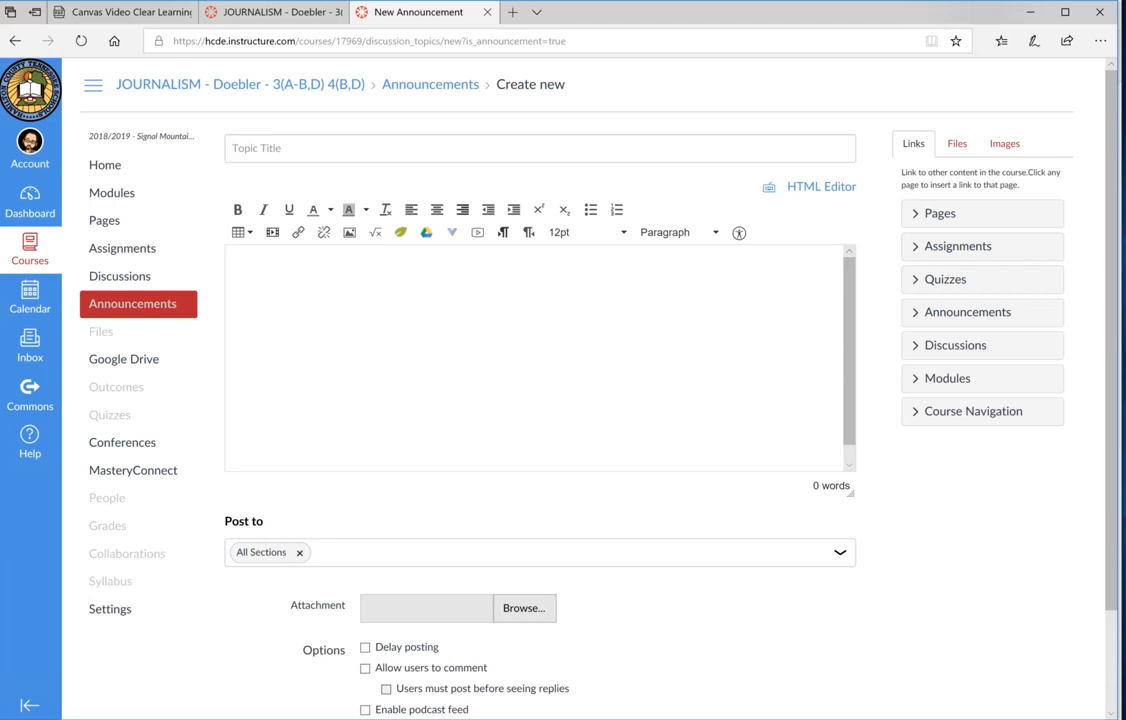
click(111, 193)
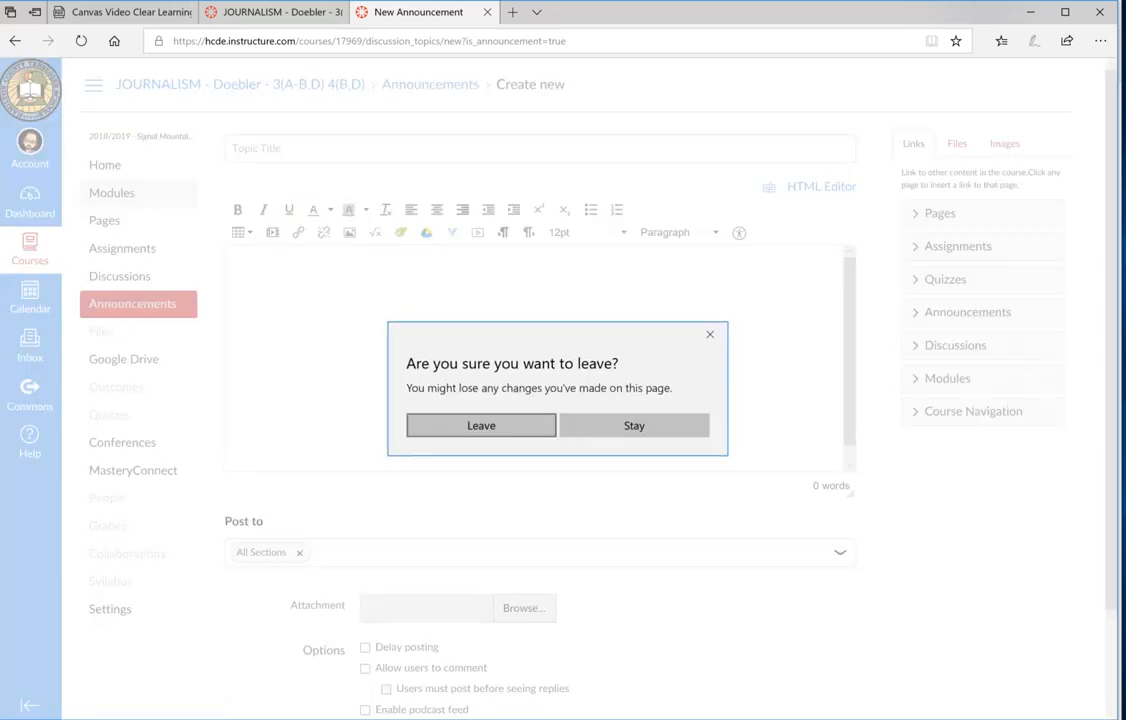
click(481, 425)
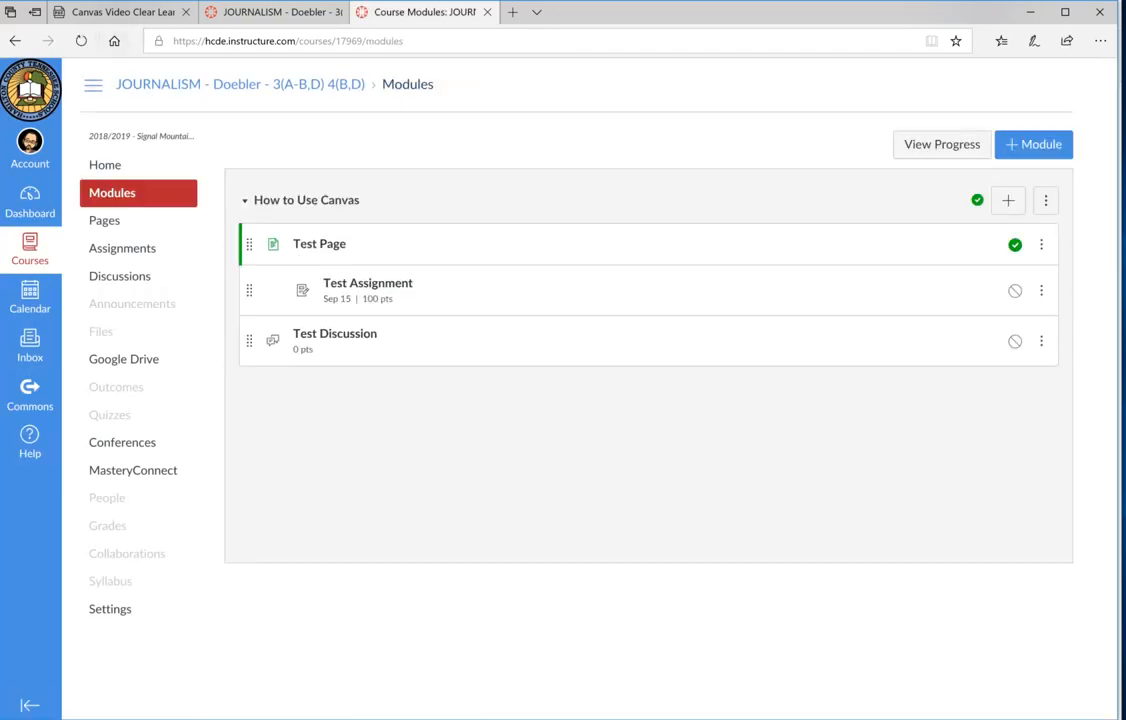
Step: Review the Clear Learning Target slide in the PDF and display the Canvas help options from the JOURNALISM home page
click(130, 12)
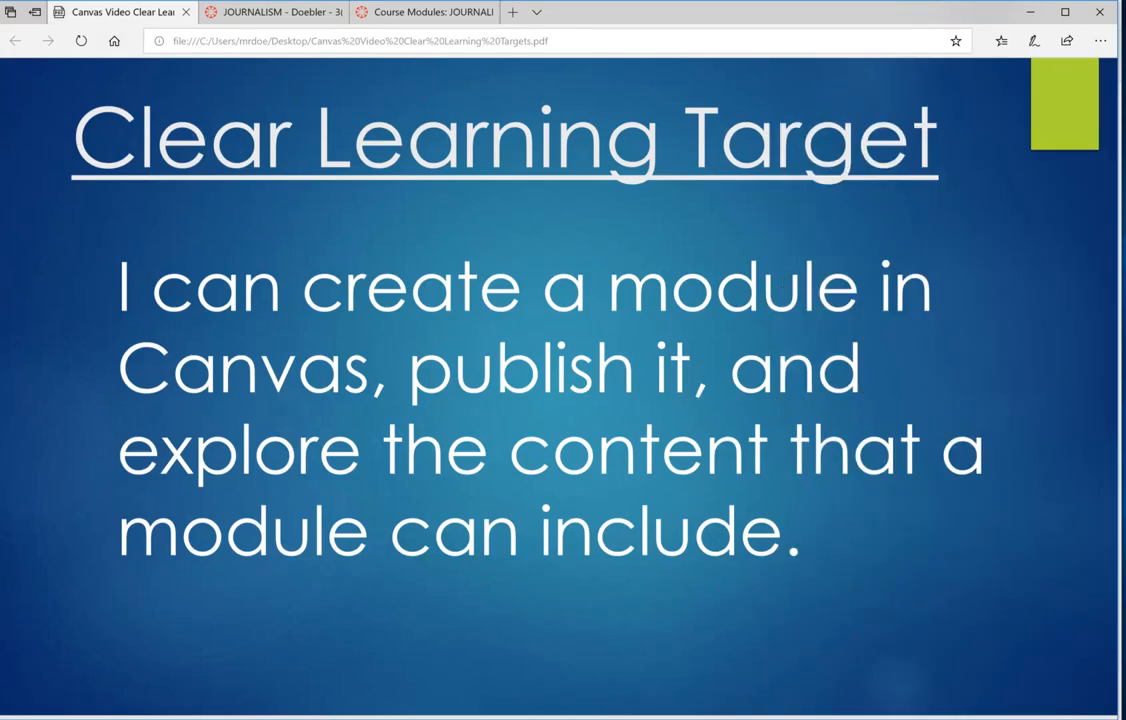
click(426, 12)
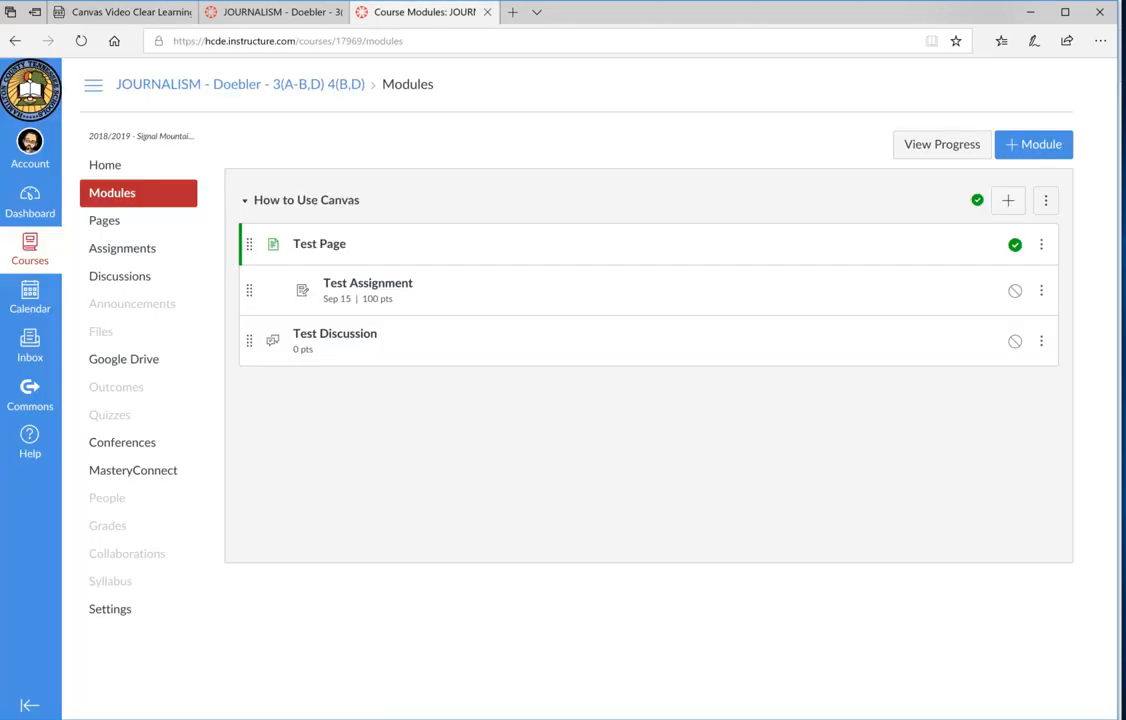
click(105, 165)
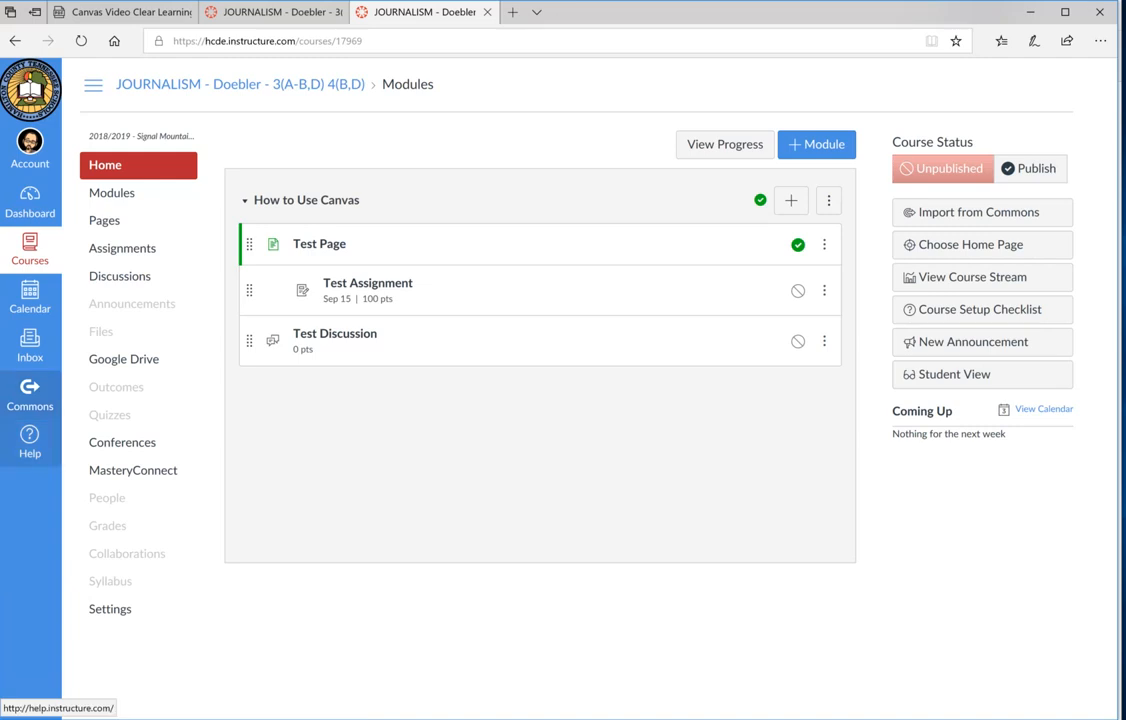
click(30, 440)
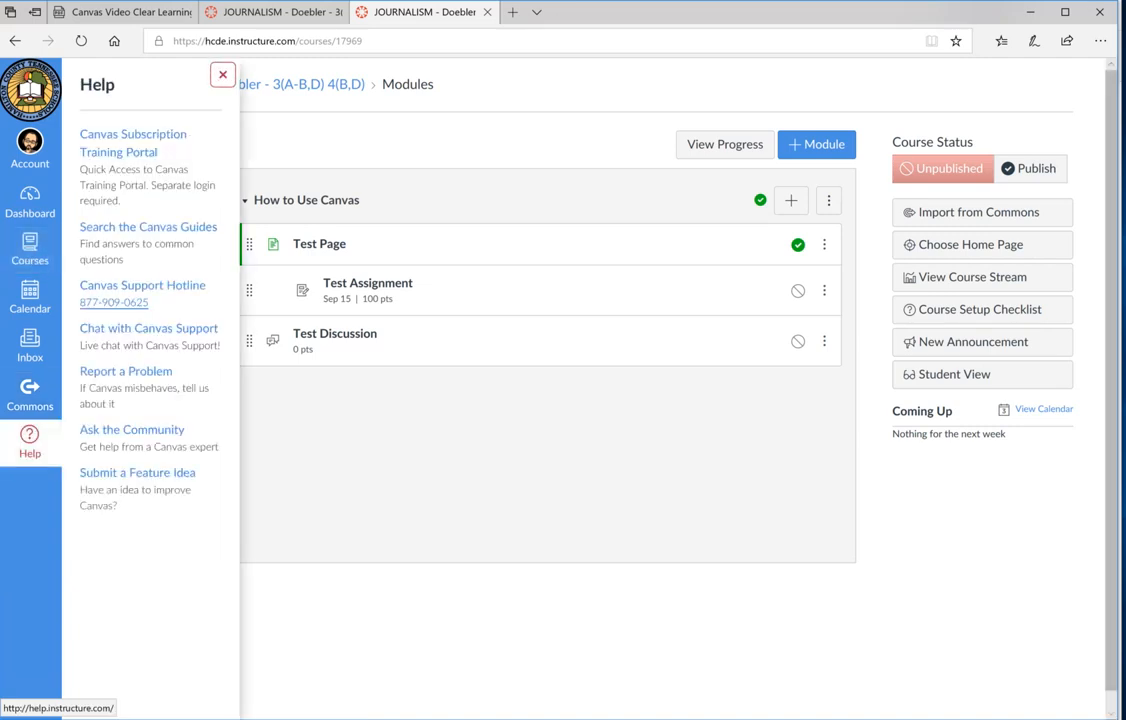